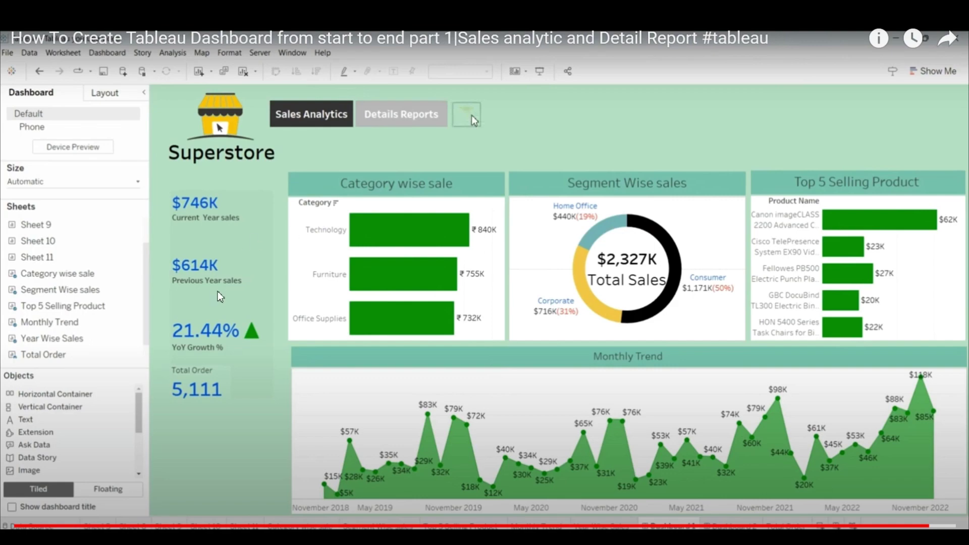
Exit the full-screen finished-dashboard video to get back to Tableau's Dashboard 2.
key(Escape)
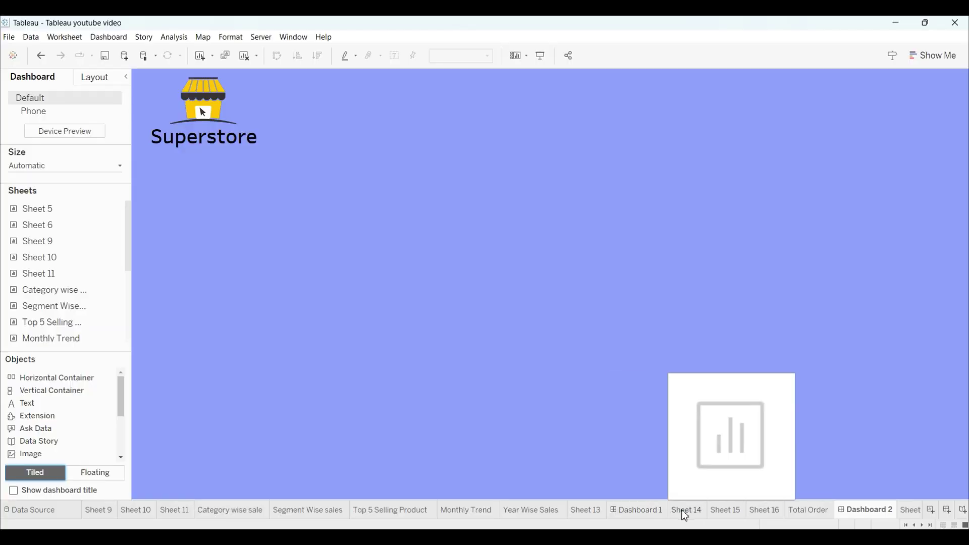
Set Sheet 14's worksheet shading to lavender and compare it with Dashboard 2.
click(685, 511)
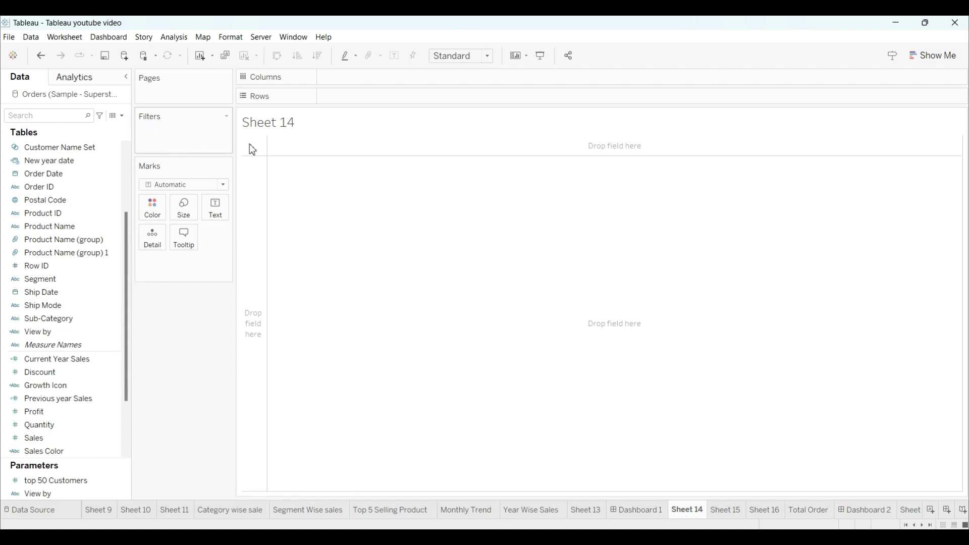
right_click(355, 229)
click(387, 261)
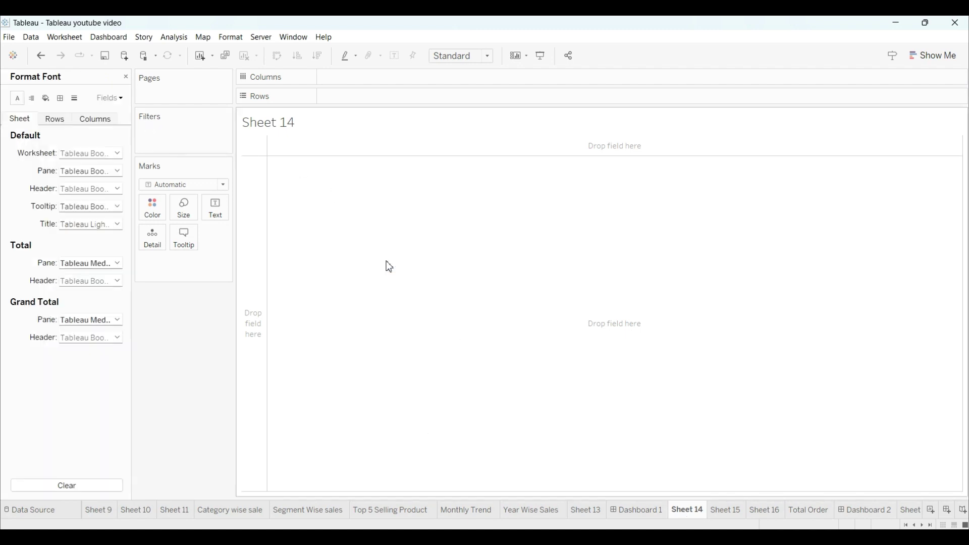
click(46, 98)
click(106, 153)
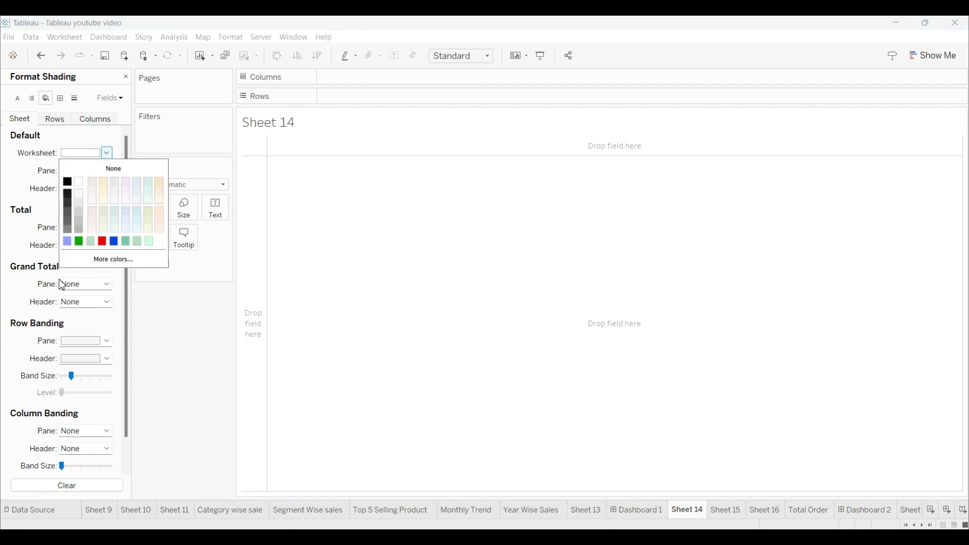
click(67, 241)
click(482, 271)
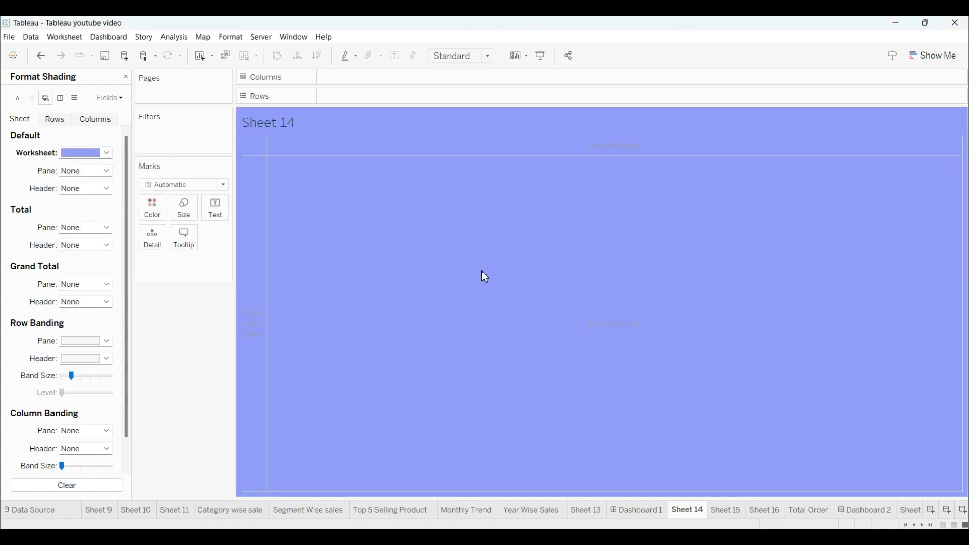
click(858, 509)
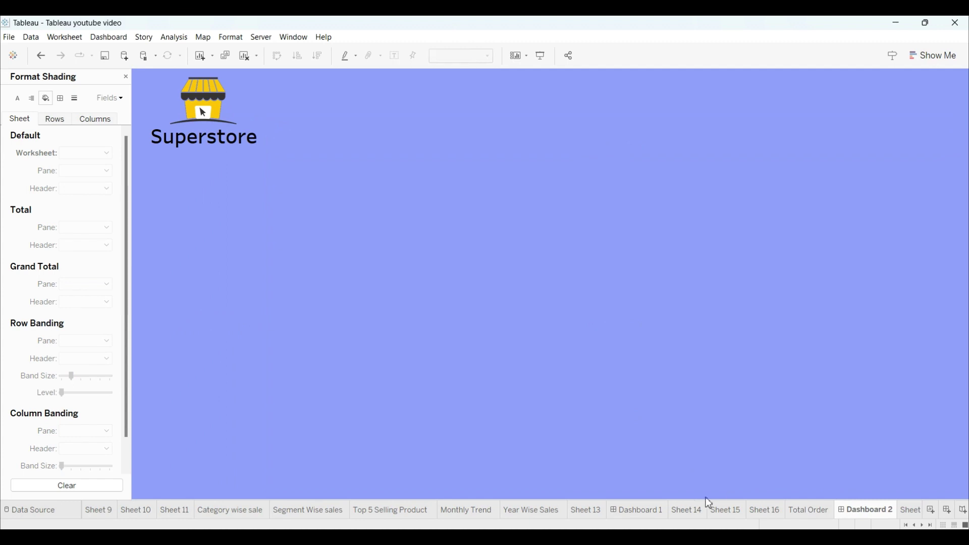
click(685, 511)
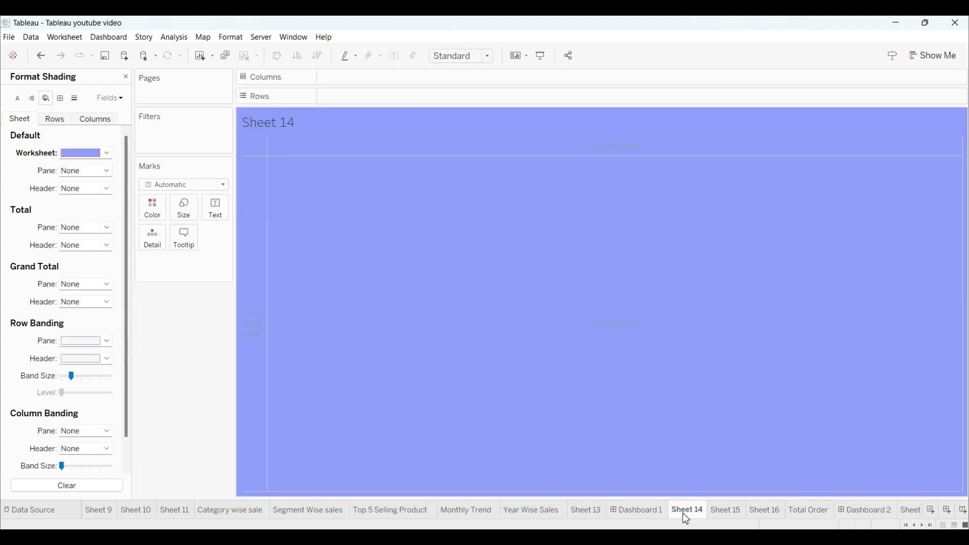
Rename the Sheet 14 tab to 'Total Avg' and close the Format pane.
right_click(688, 513)
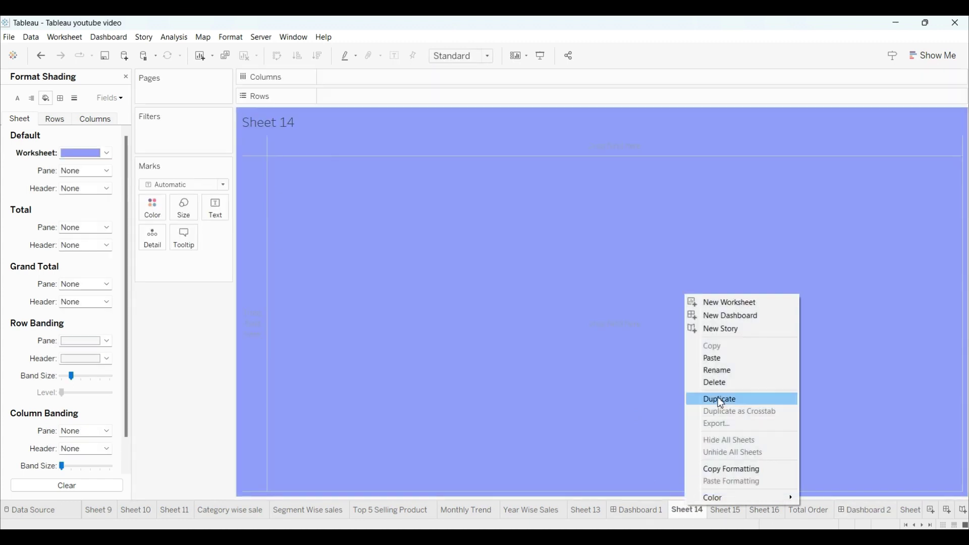
click(725, 372)
key(BackSpace)
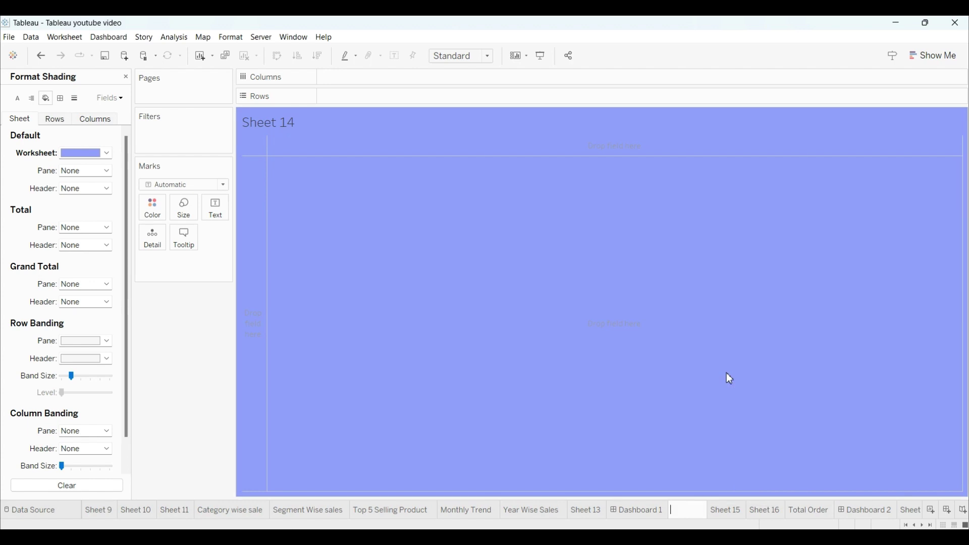
text(Total Avg)
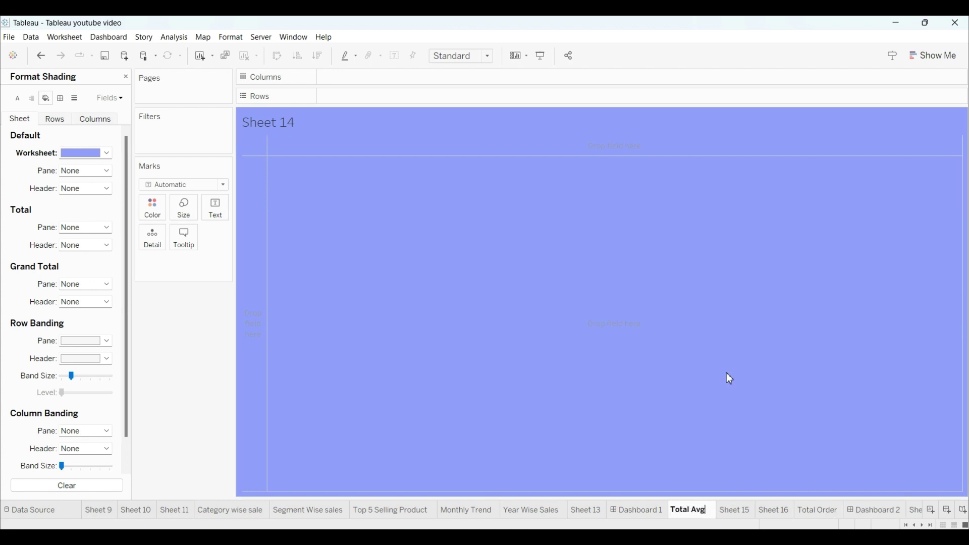
key(Return)
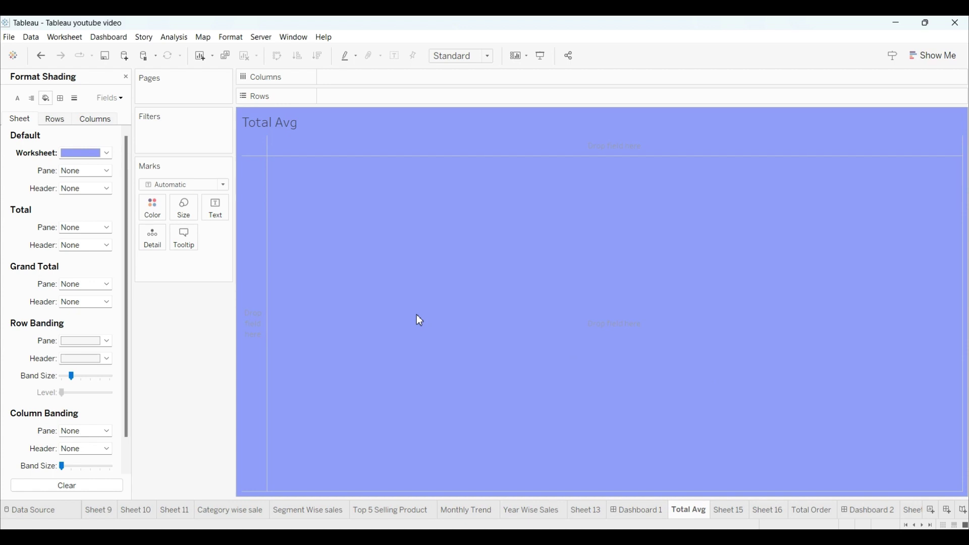
click(126, 77)
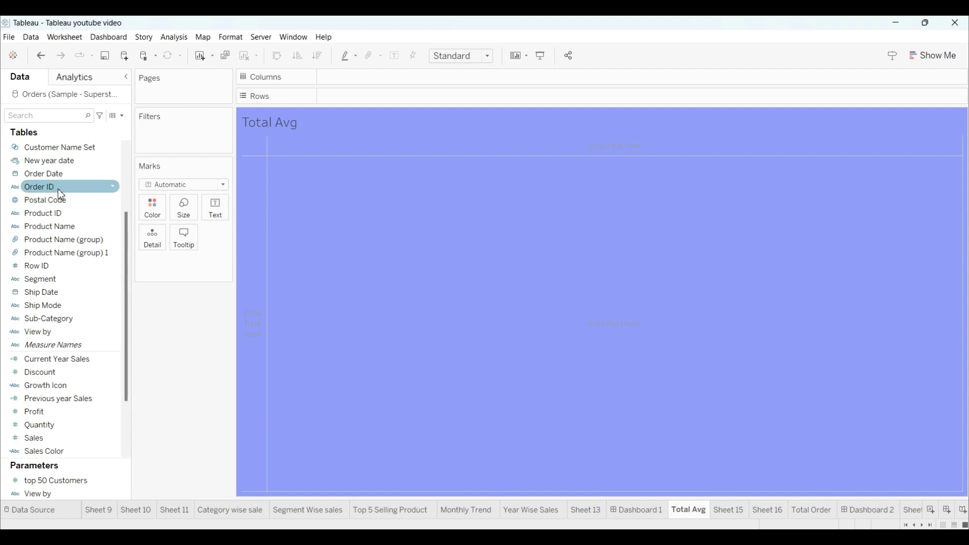
Show Order ID on Text as a distinct count (5,111).
drag(60, 190, 223, 218)
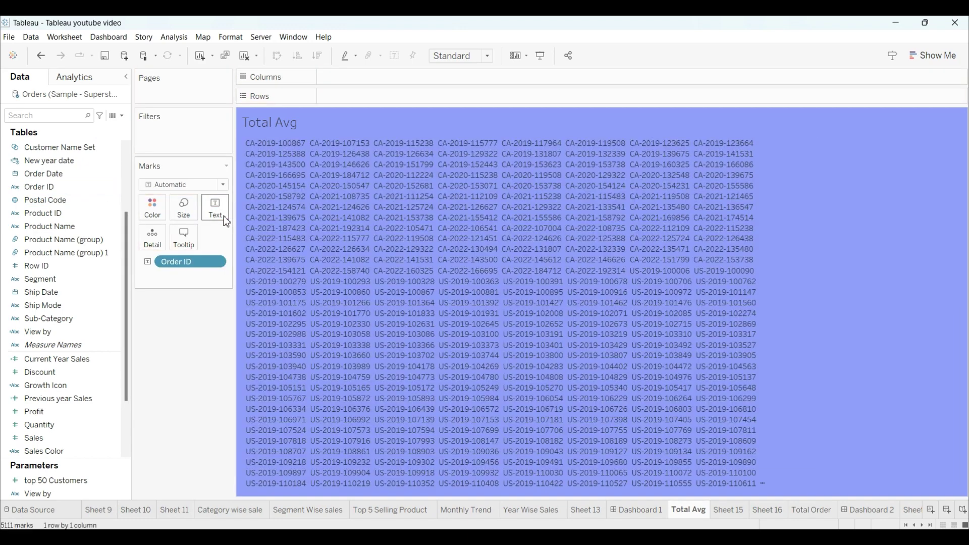
click(217, 262)
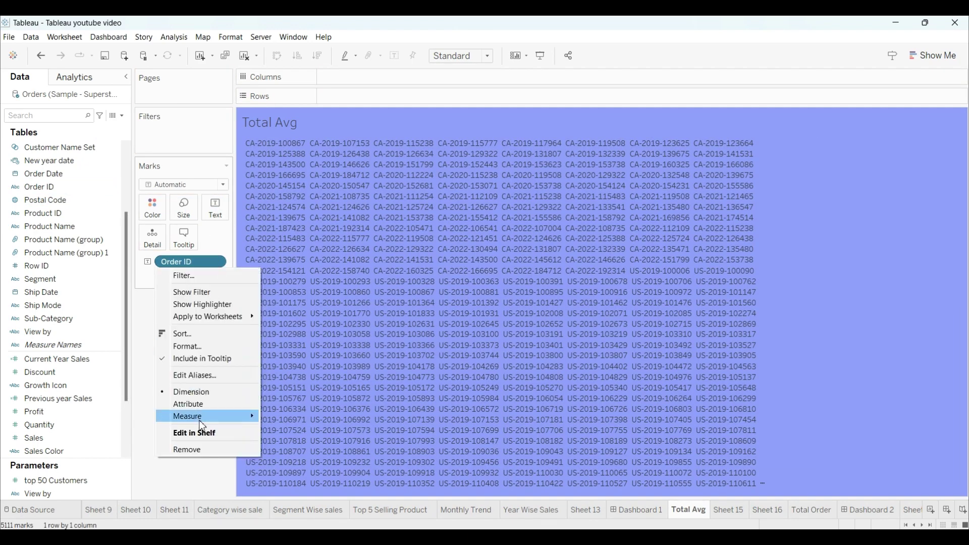
mouse_move(203, 420)
click(298, 452)
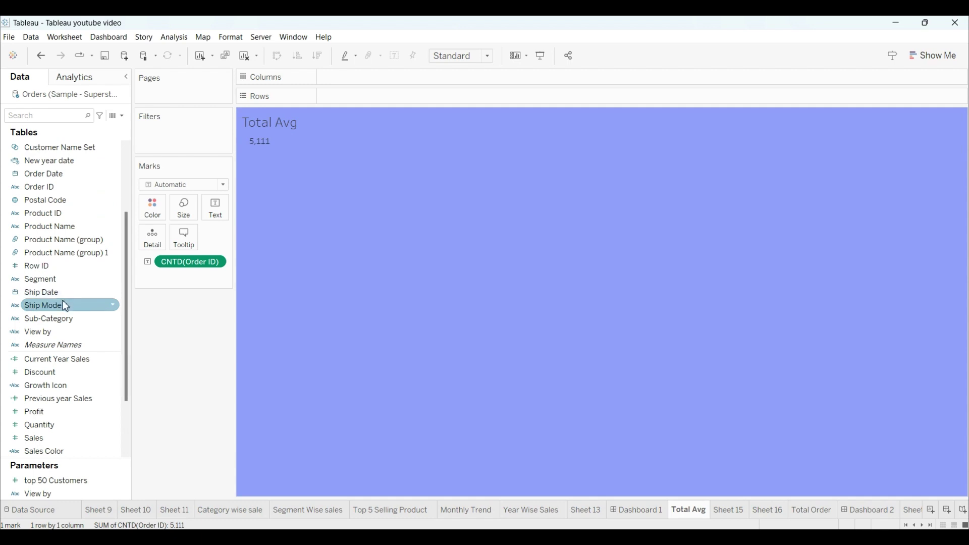
scroll(64, 305, down, 2)
scroll(65, 306, up, 5)
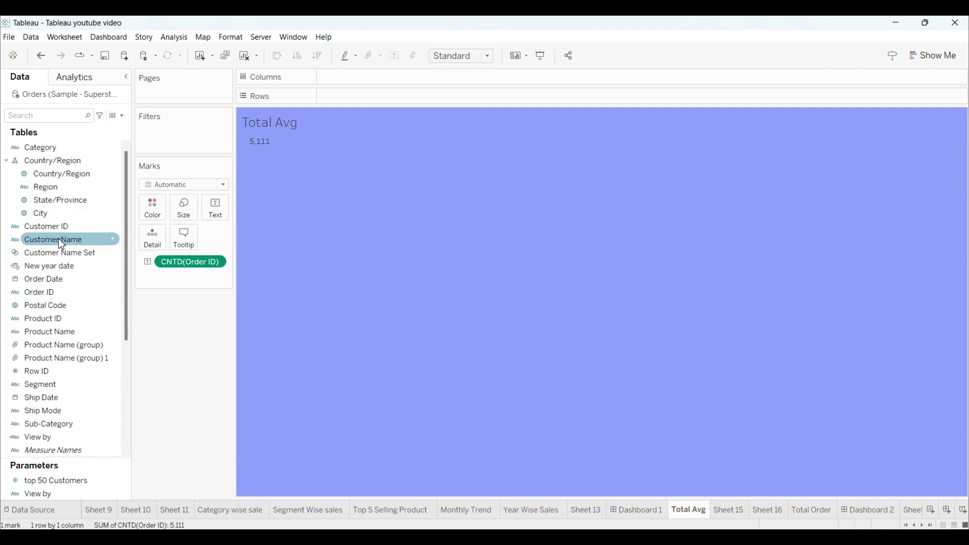
Add Customer Name as a distinct count (800), placed above the order count.
drag(61, 244, 218, 209)
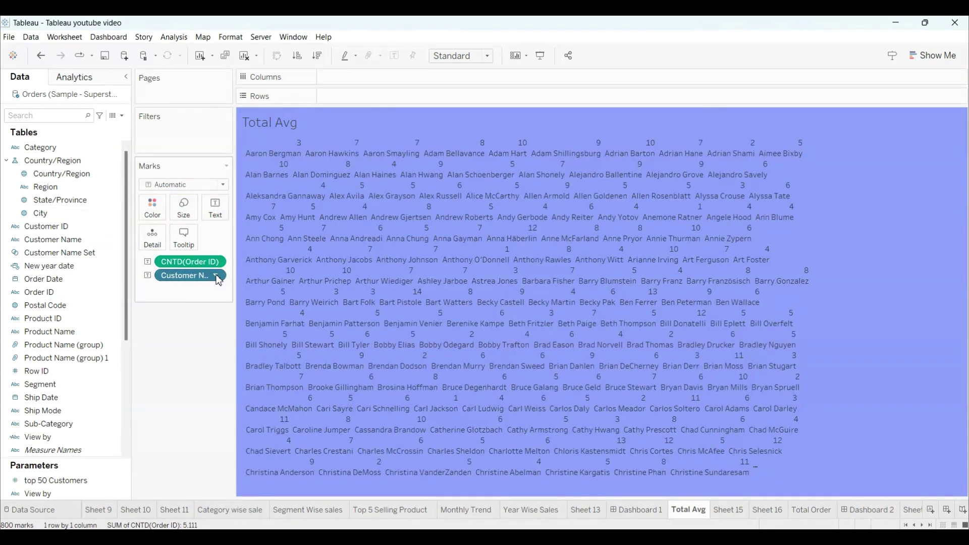
click(217, 276)
mouse_move(216, 433)
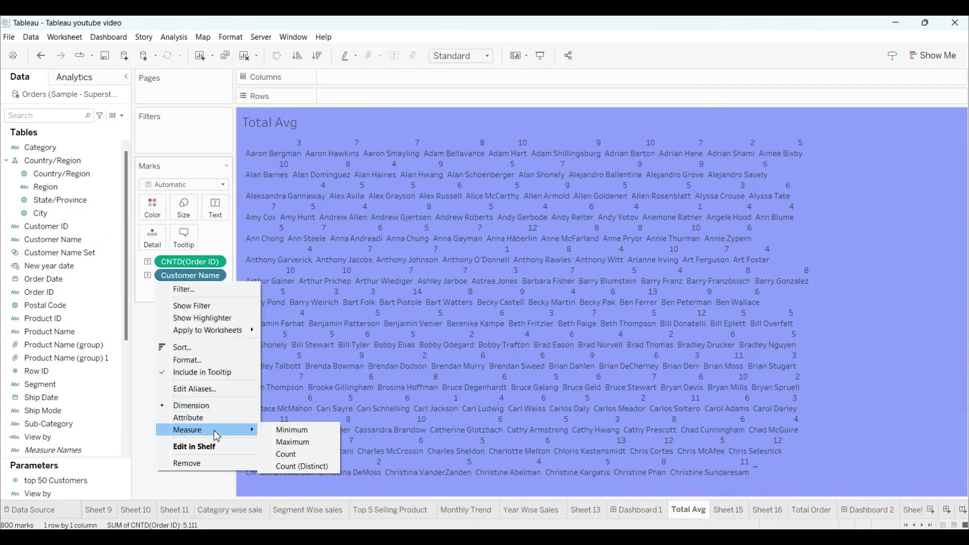
click(315, 467)
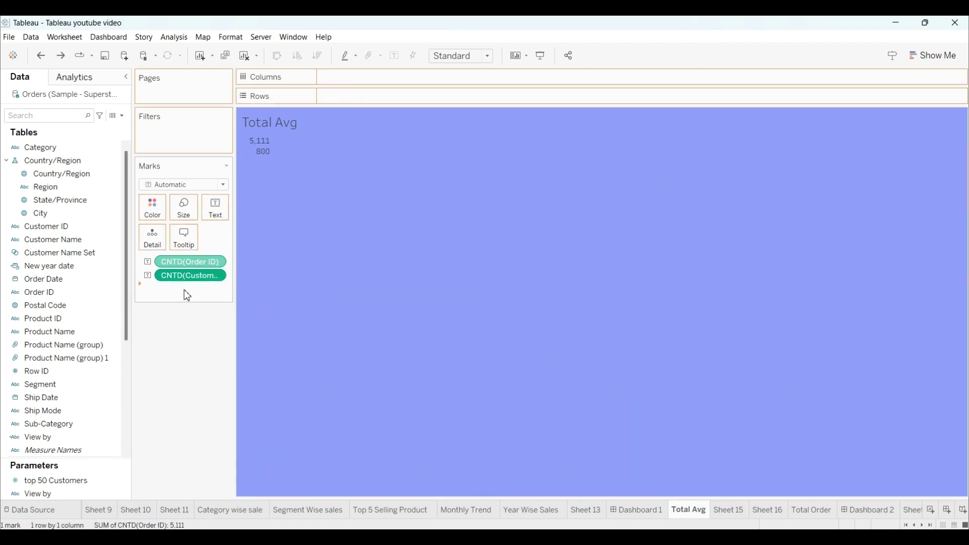
drag(187, 296, 187, 294)
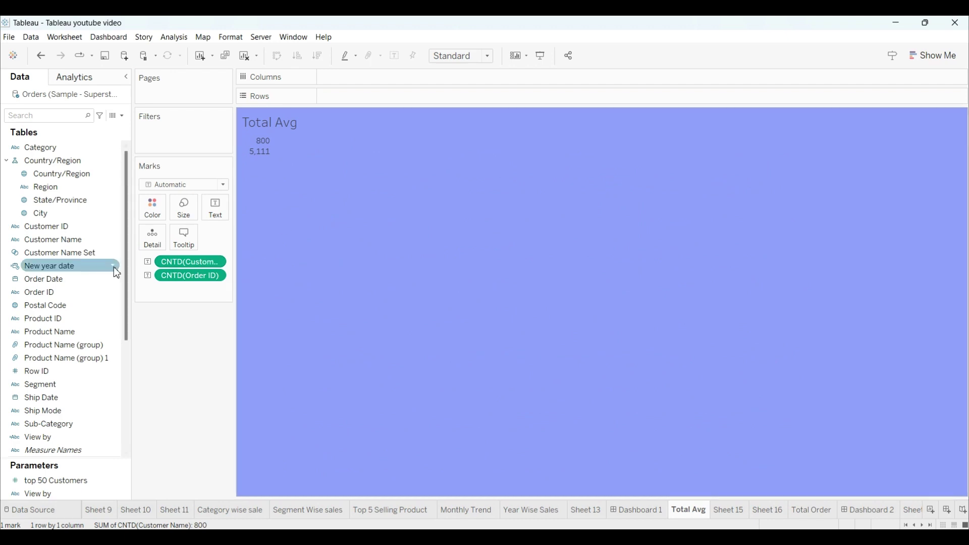
Place average Discount (0.1554) between the two counts and open its number formatting.
scroll(85, 383, down, 3)
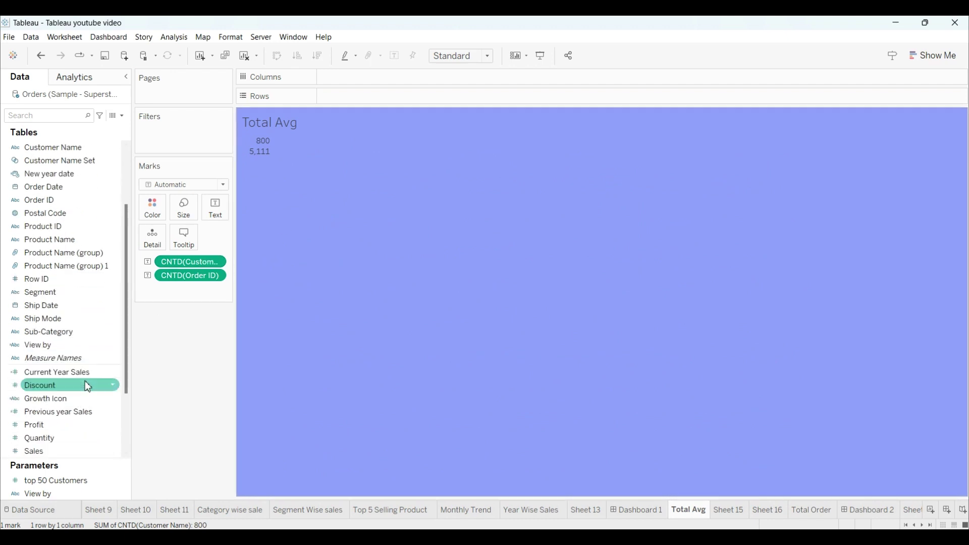
drag(67, 387, 216, 210)
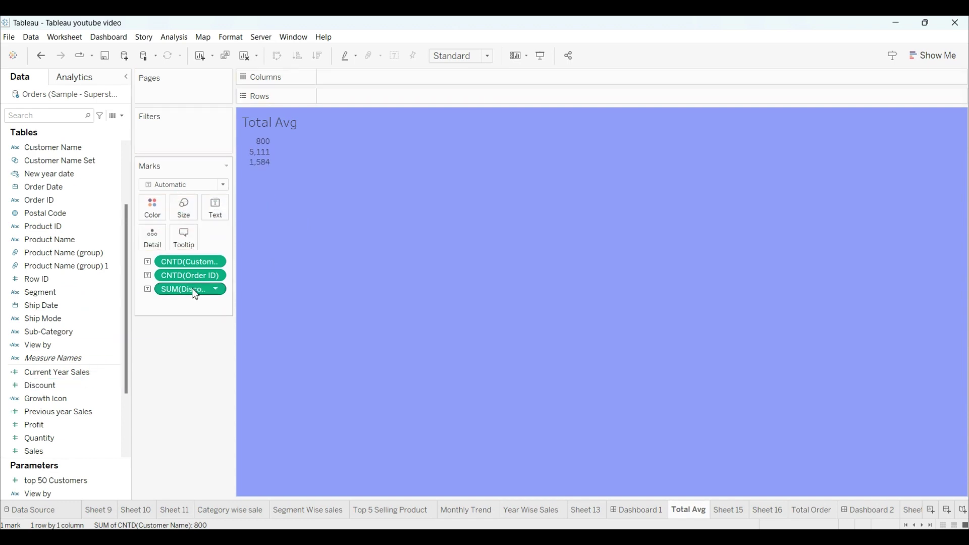
drag(195, 288, 190, 268)
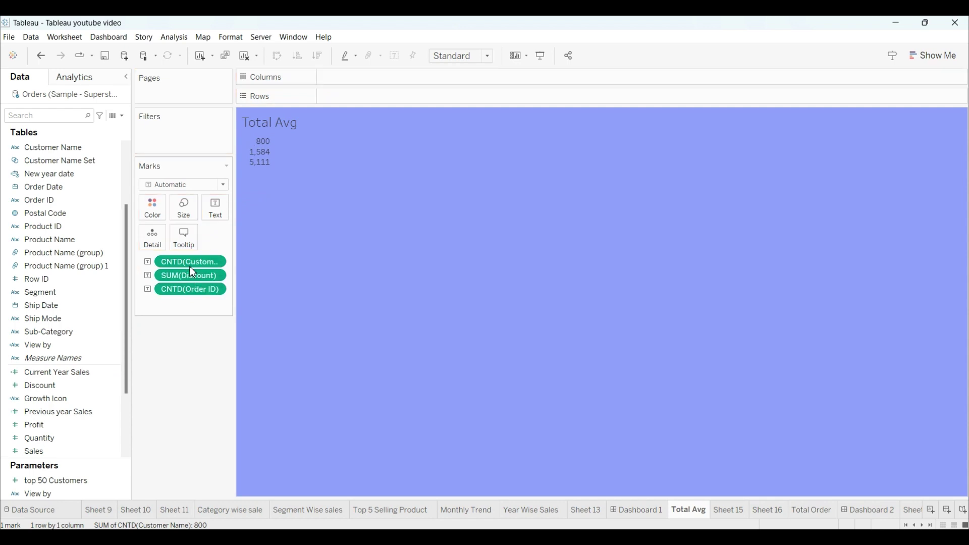
click(217, 277)
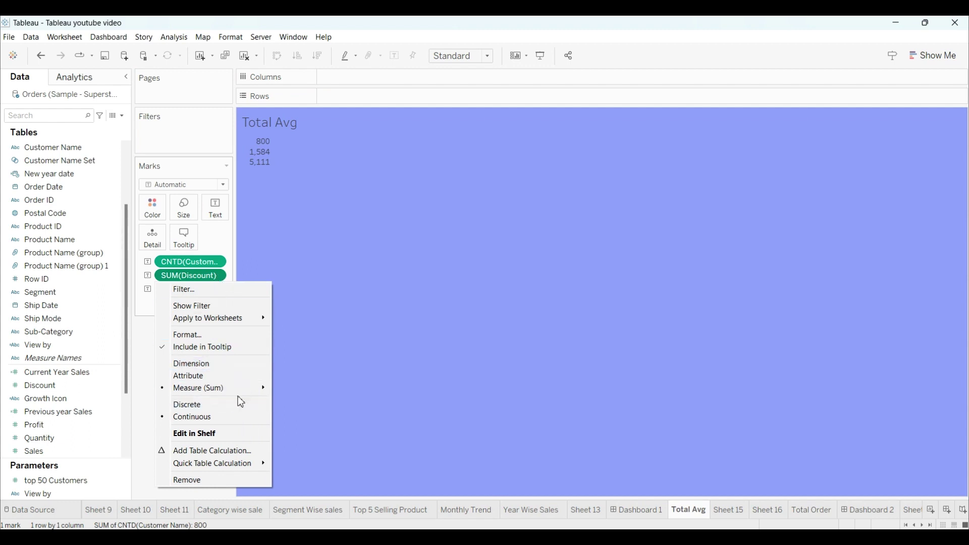
mouse_move(251, 389)
click(331, 400)
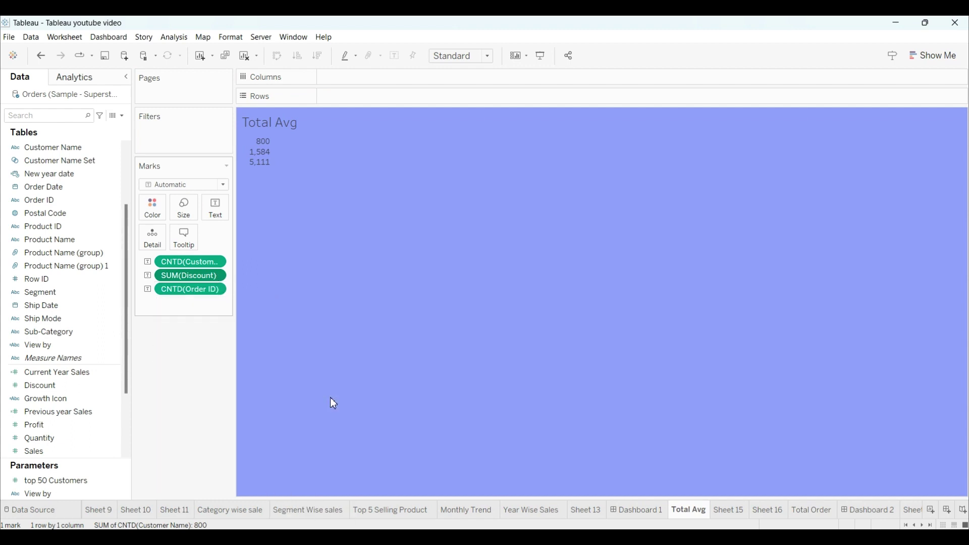
click(217, 275)
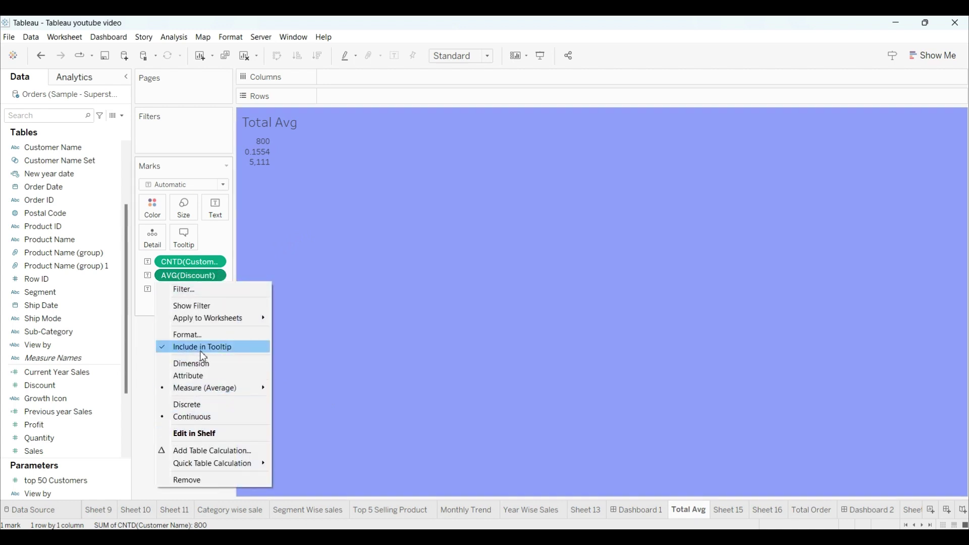
click(211, 335)
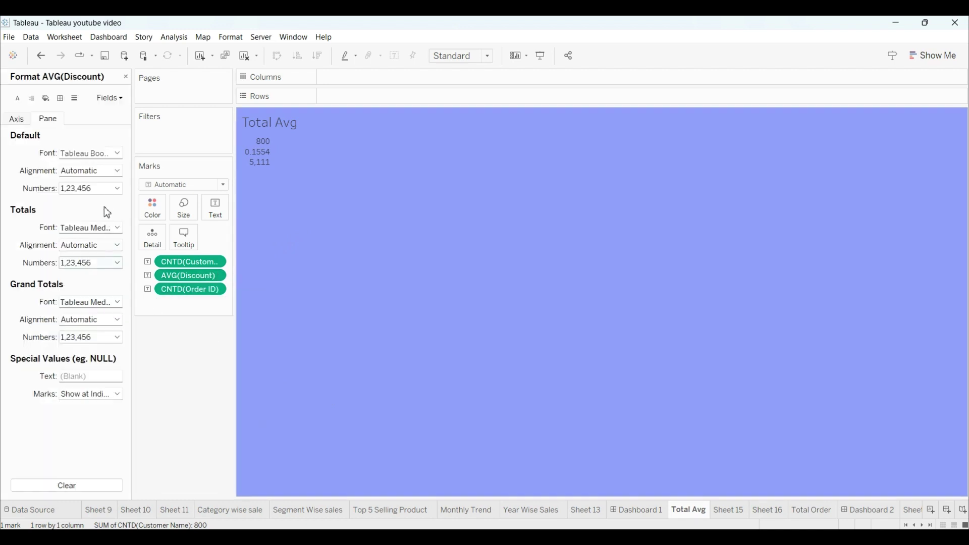
Format average Discount as a percentage with 2 decimals, showing 15.54%.
click(113, 189)
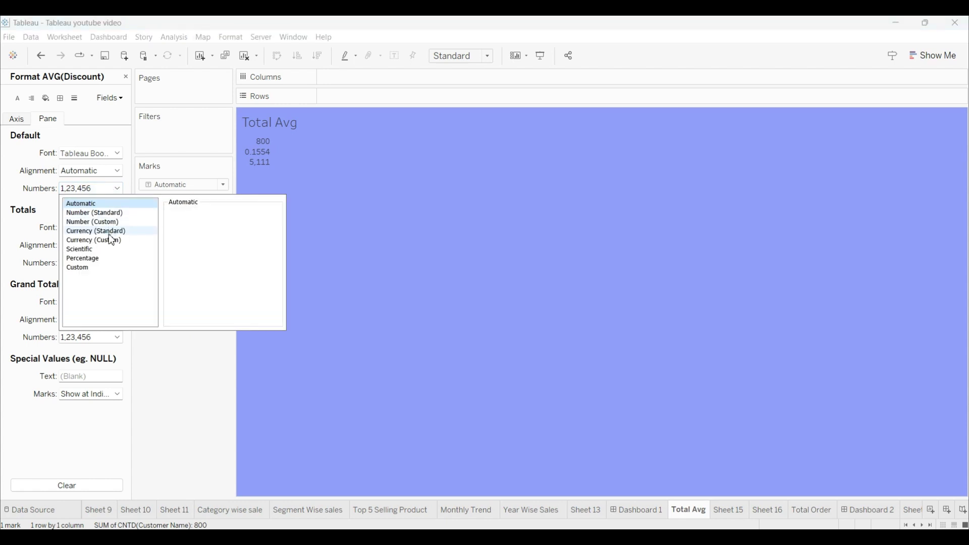
click(103, 257)
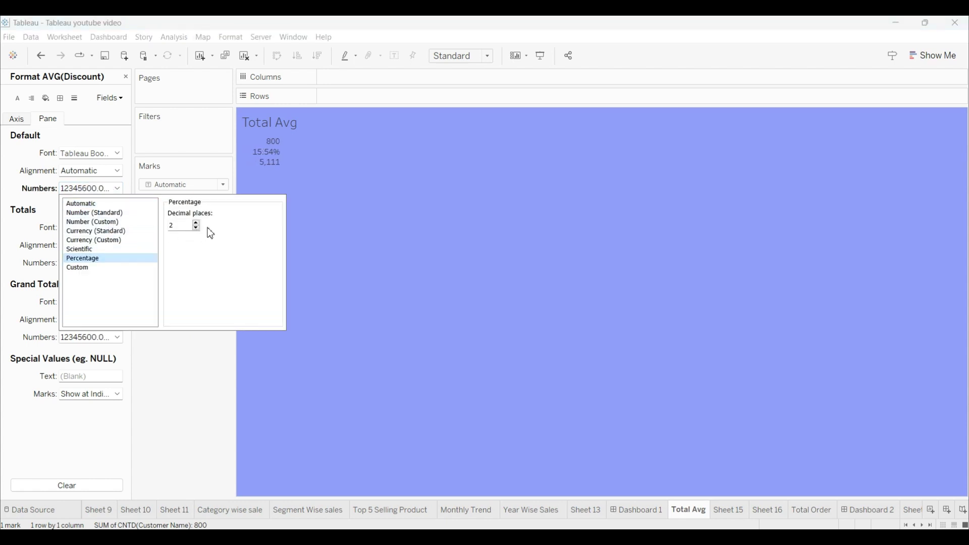
click(373, 238)
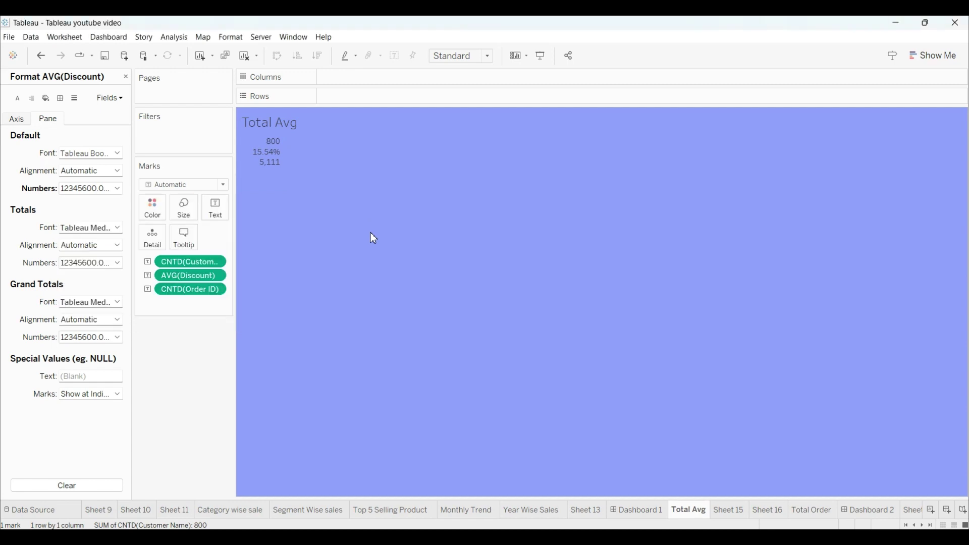
click(222, 208)
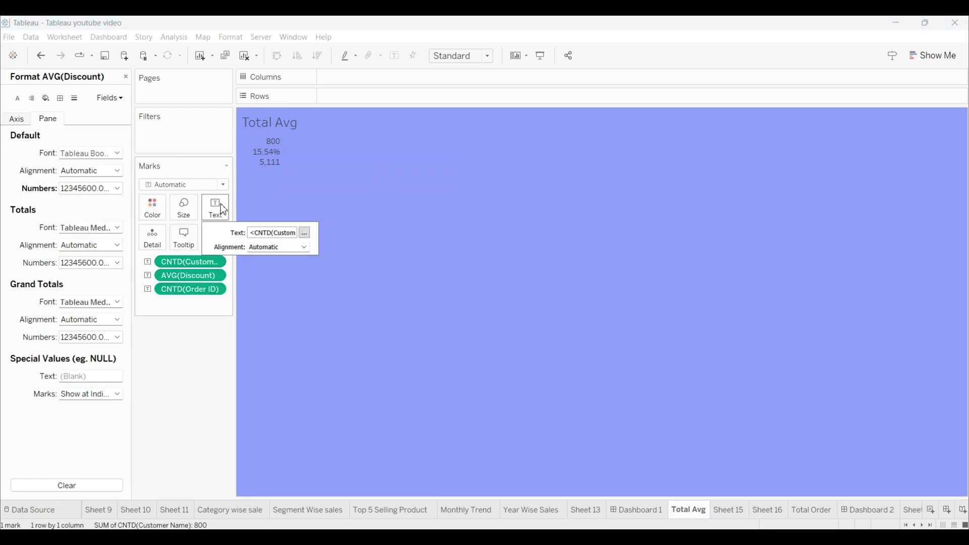
In Edit Label, make the 800, 15.54% and 5,111 values bold and blue.
click(305, 233)
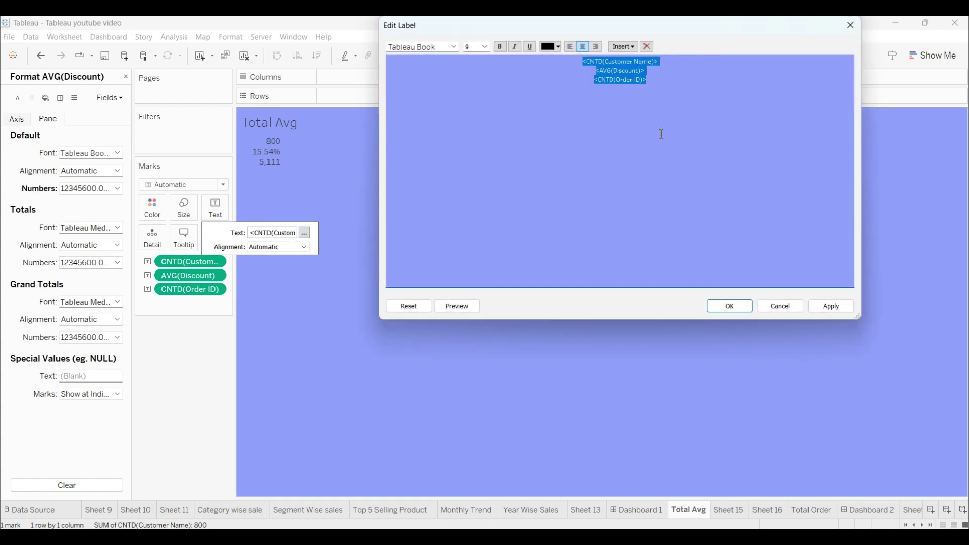
click(554, 49)
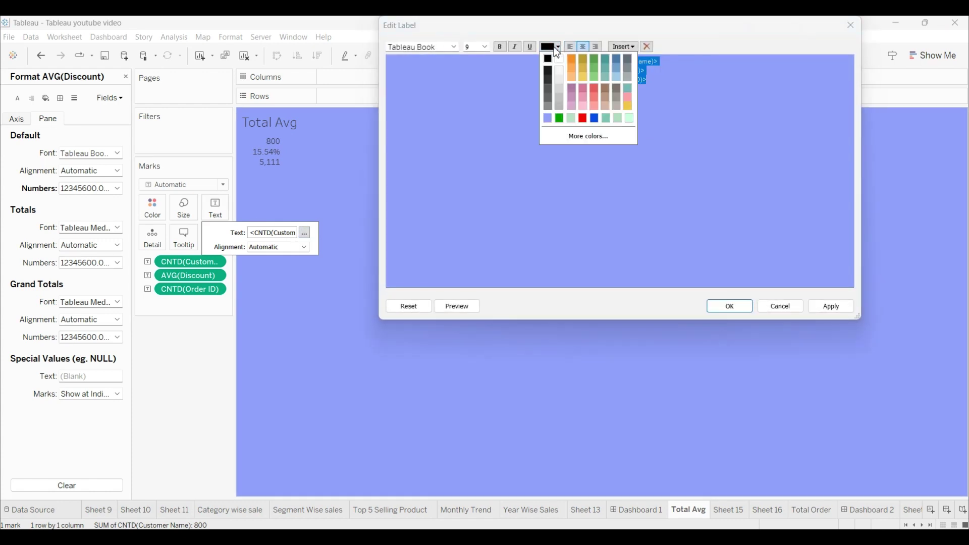
click(599, 119)
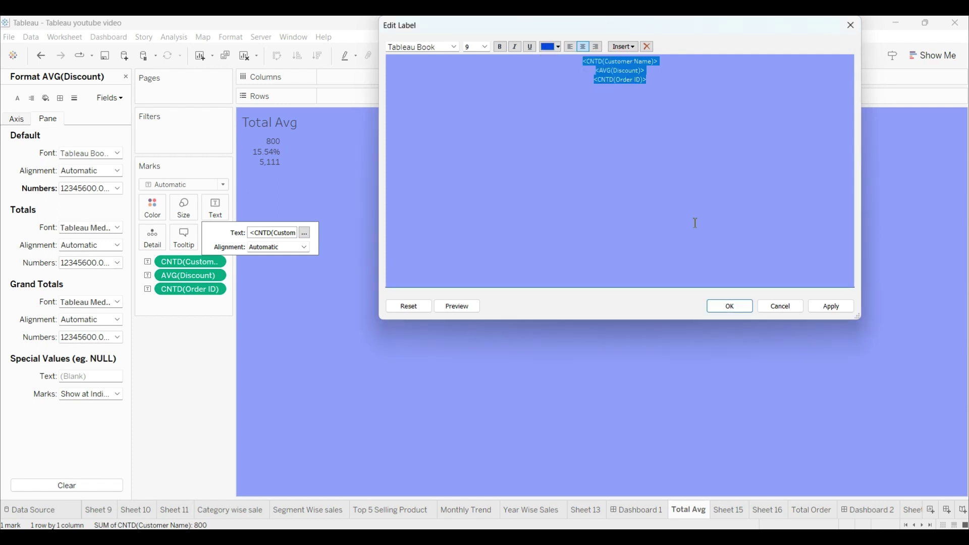
click(456, 309)
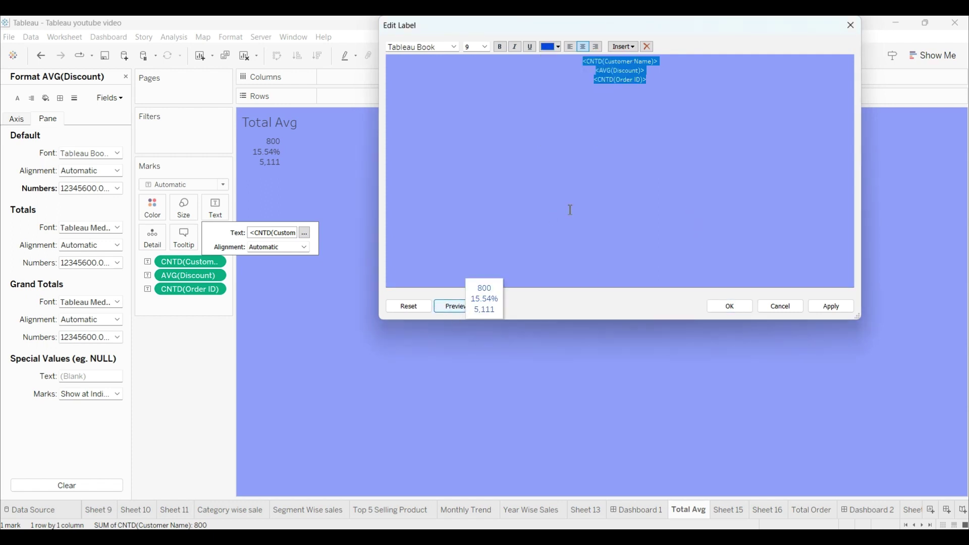
click(499, 47)
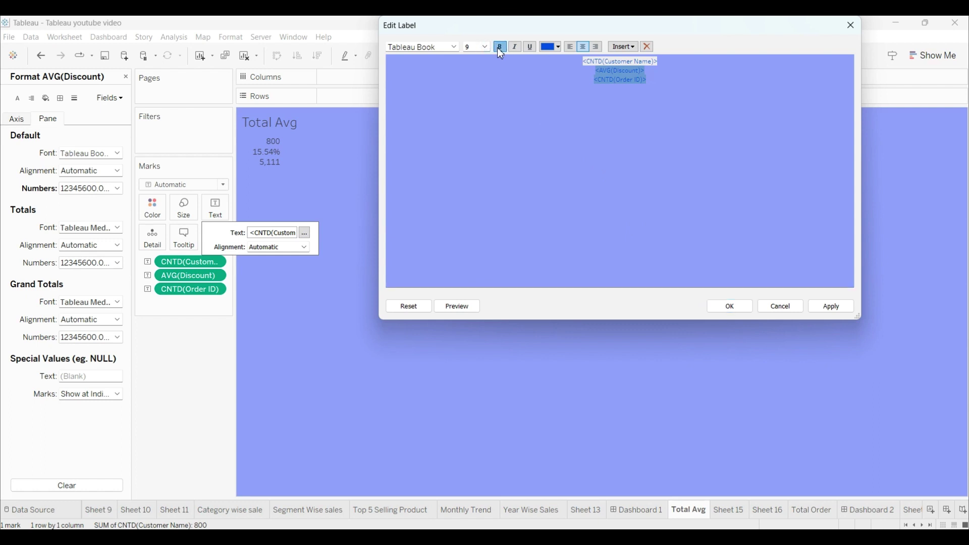
click(737, 307)
click(314, 195)
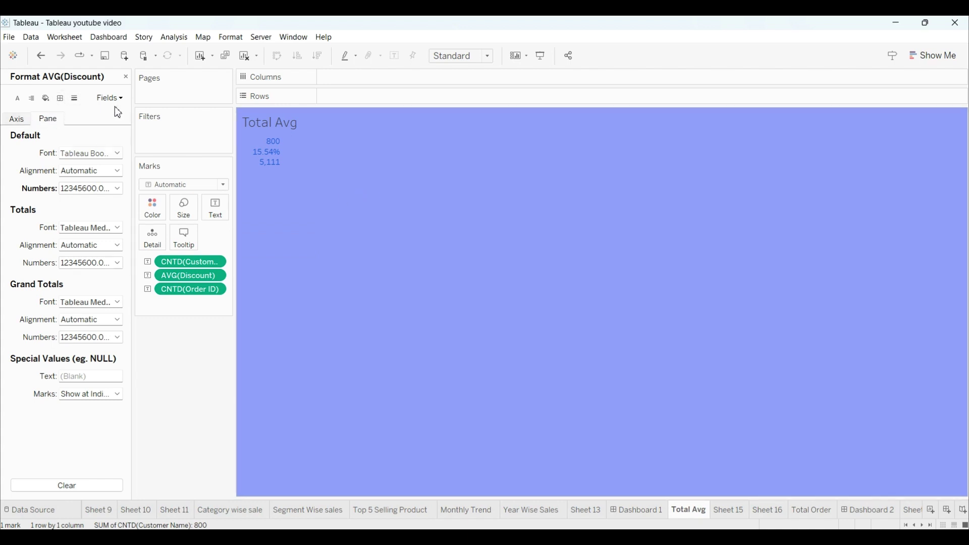
Change the Total Avg worksheet shading to pale green.
right_click(365, 256)
mouse_move(410, 334)
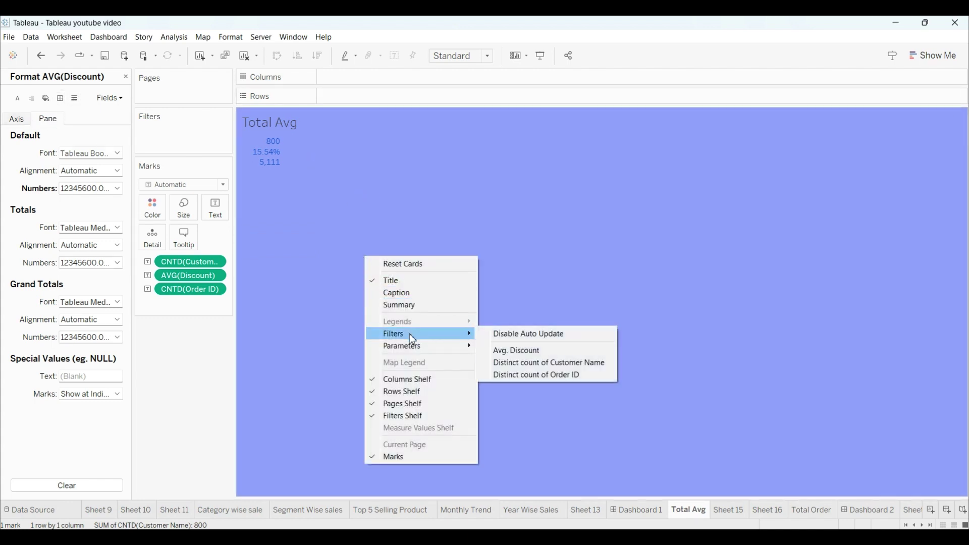
click(529, 295)
right_click(407, 231)
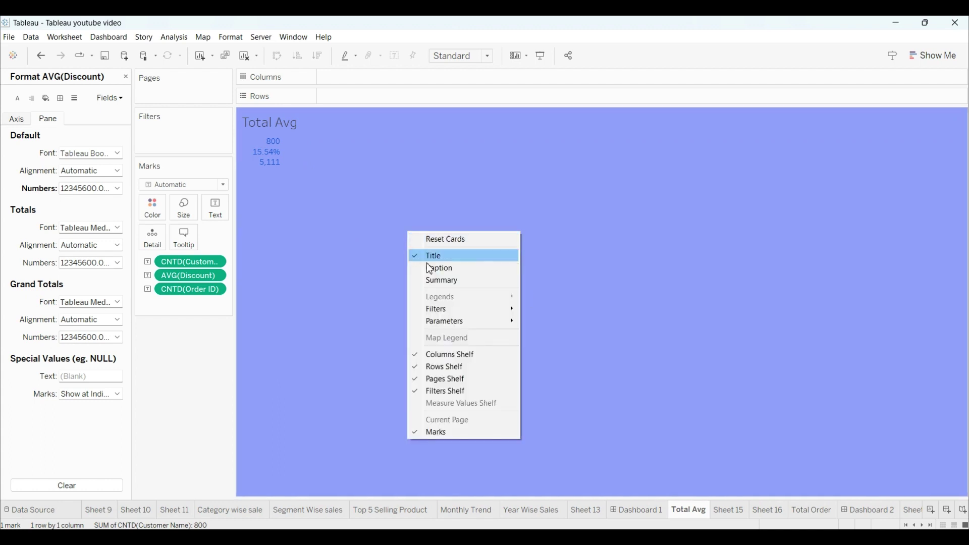
click(602, 165)
click(46, 98)
click(96, 153)
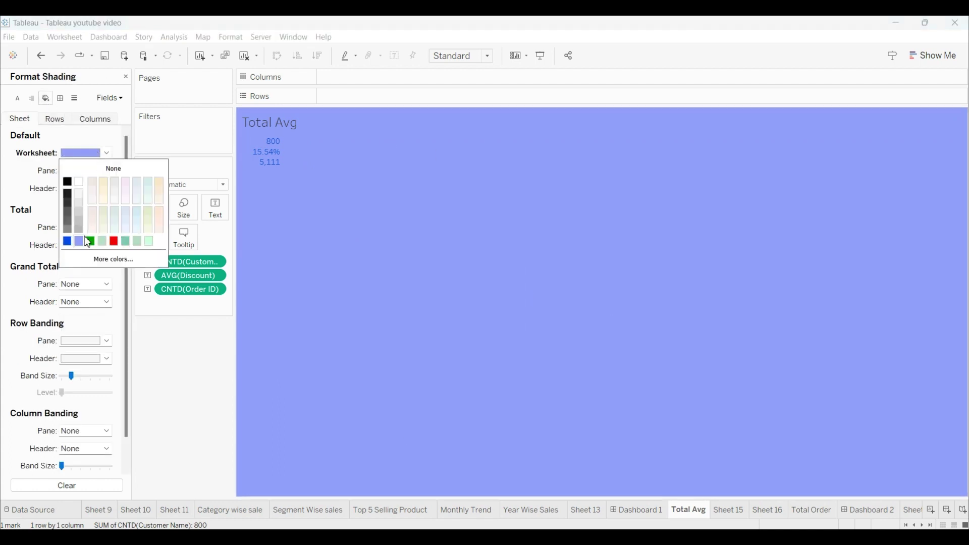
click(103, 242)
Set Dashboard 2's default shading to pale green.
click(869, 510)
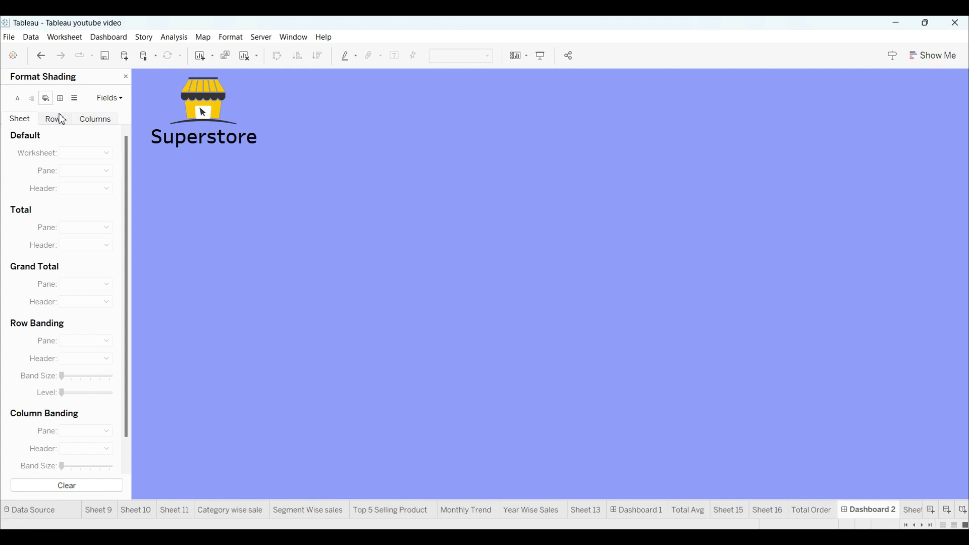
click(124, 39)
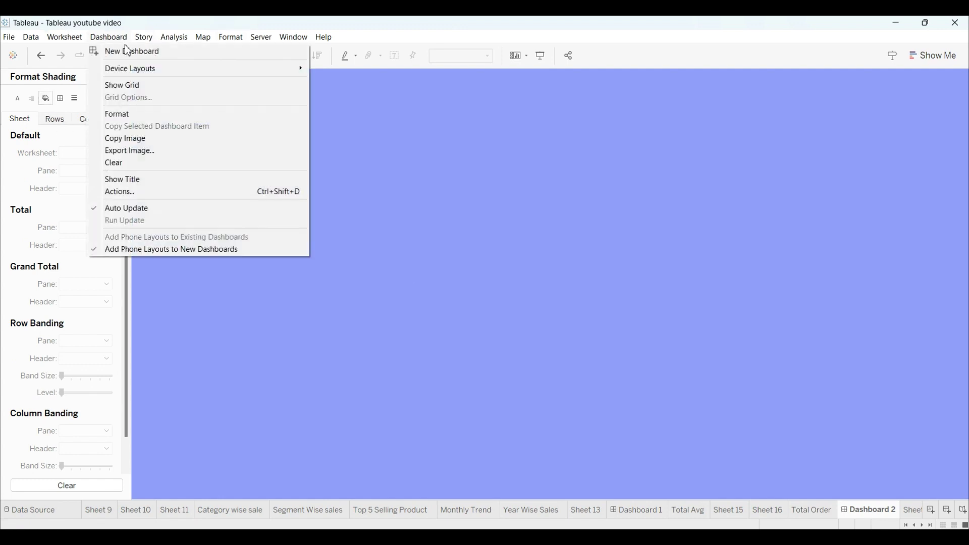
click(121, 115)
click(76, 115)
click(67, 203)
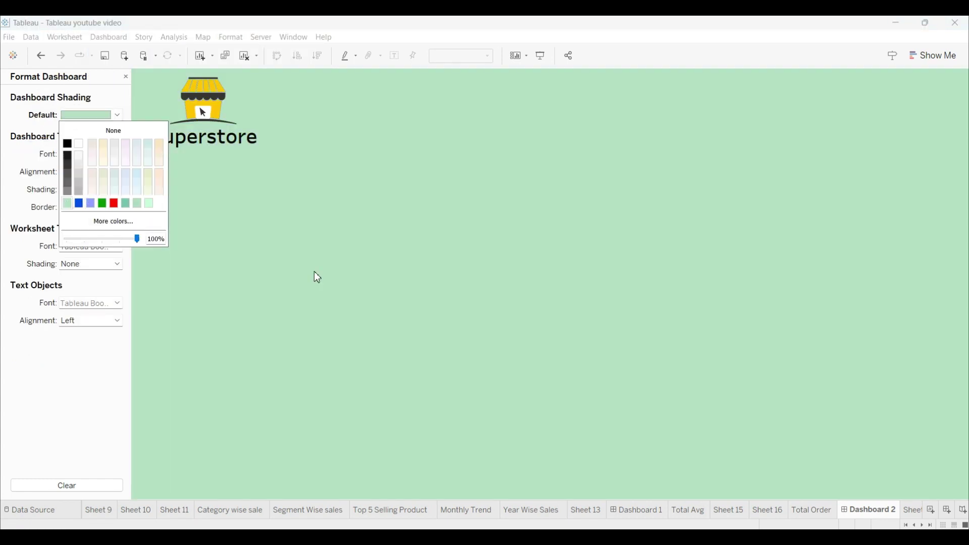
click(313, 271)
Reopen the Total Avg sheet's Edit Label dialog.
click(690, 511)
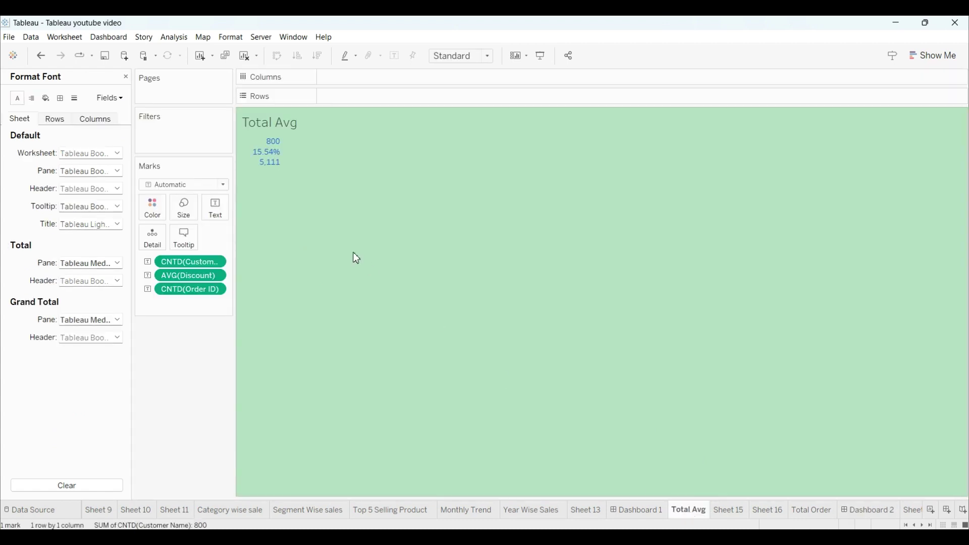
click(215, 208)
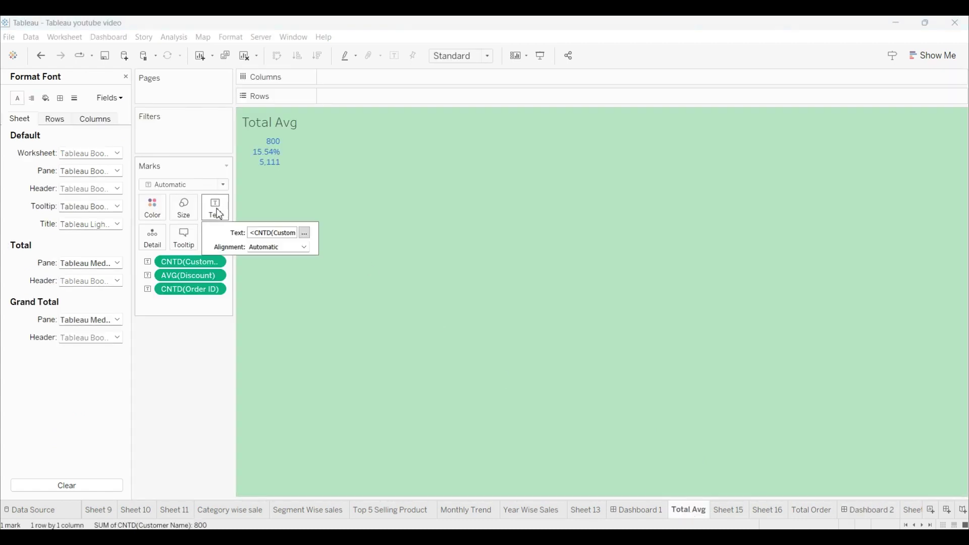
click(305, 233)
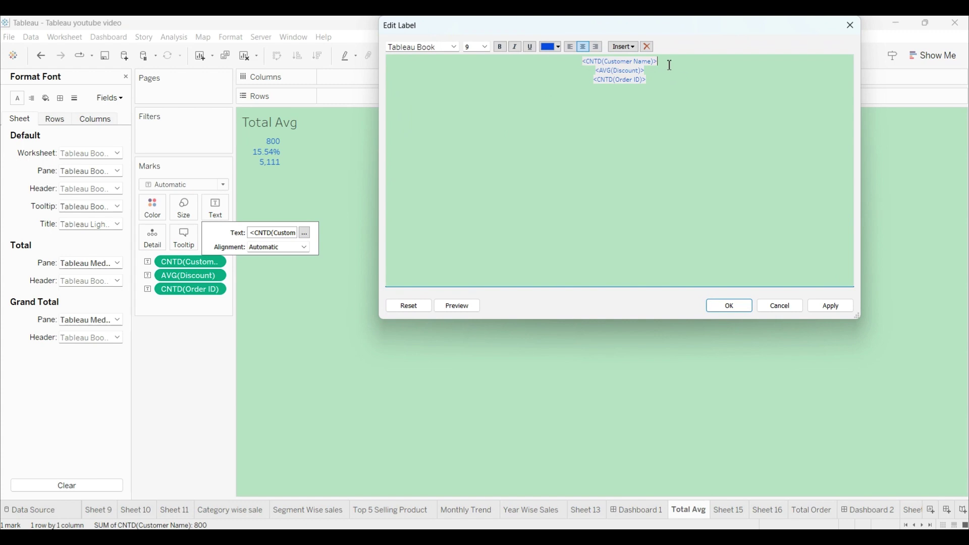
Set all label text to size 22 and left-aligned.
key(ctrl+a)
click(486, 47)
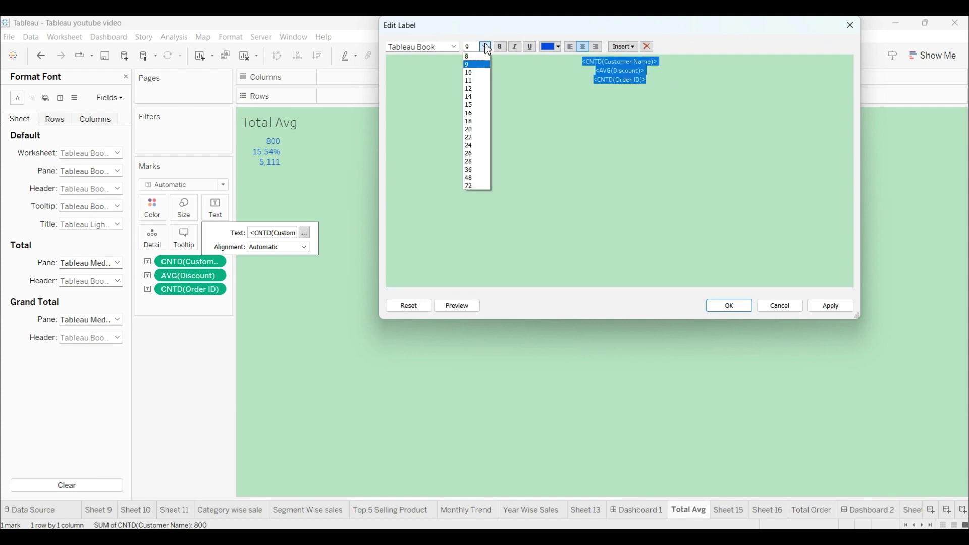
click(473, 137)
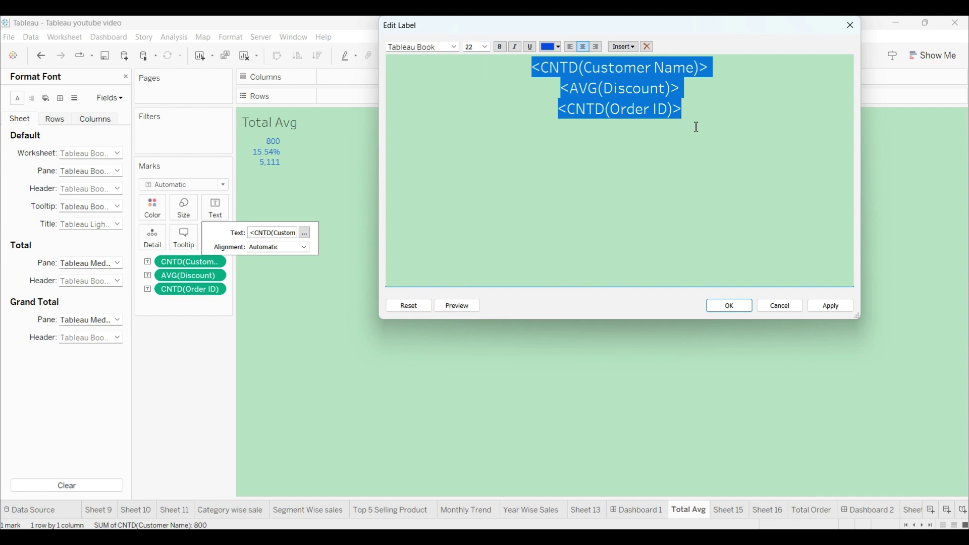
click(570, 47)
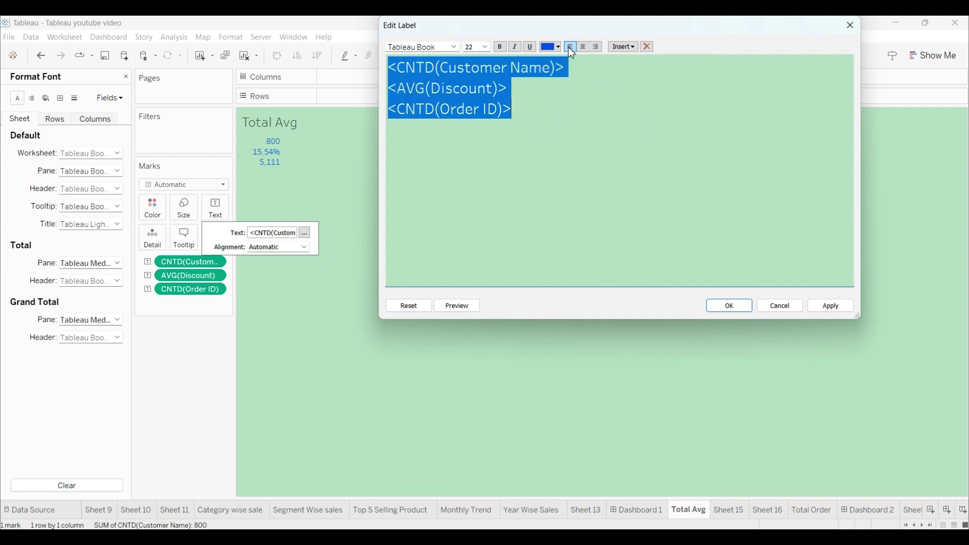
Insert a new black, size-9 line under the customer count.
click(580, 70)
key(Return)
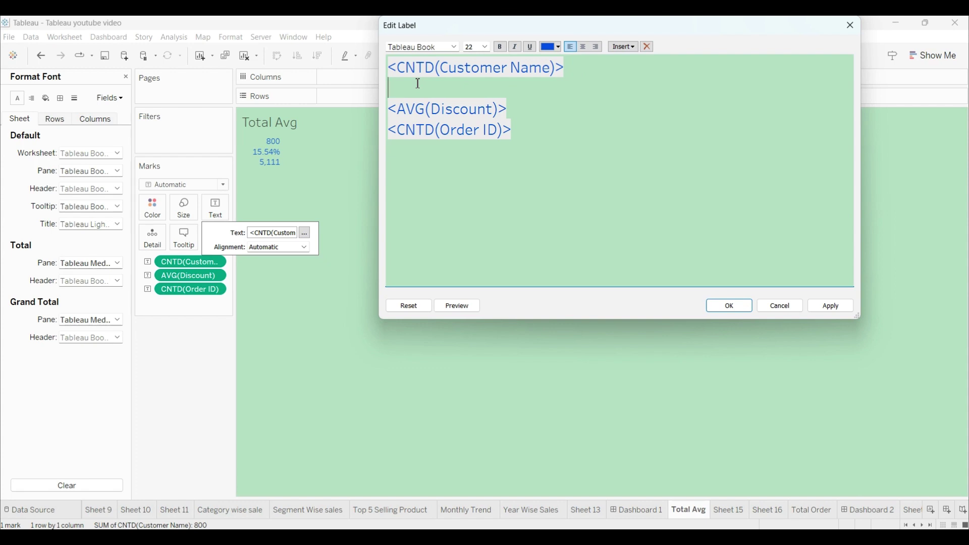
text(Tota)
key(BackSpace)
key(BackSpace)
key(BackSpace)
click(553, 47)
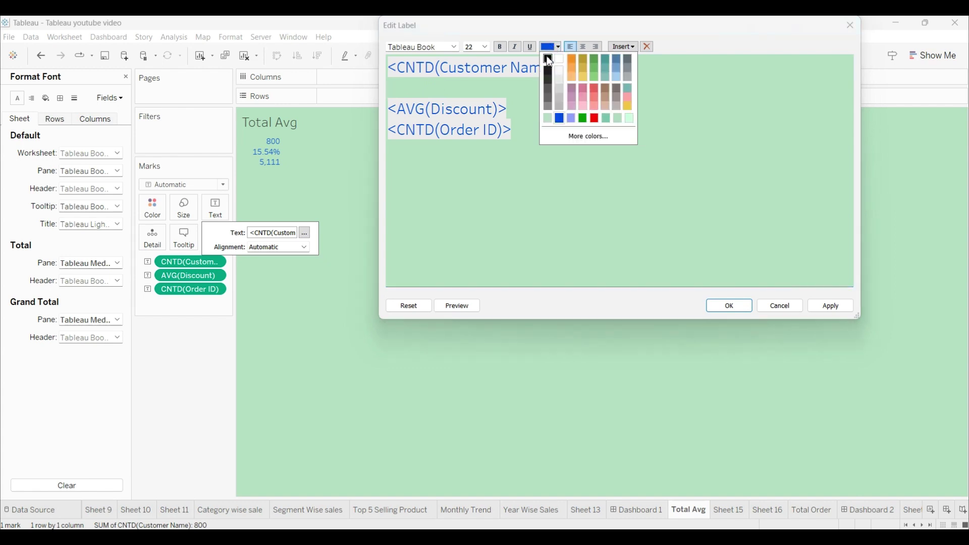
click(549, 60)
click(486, 46)
click(475, 64)
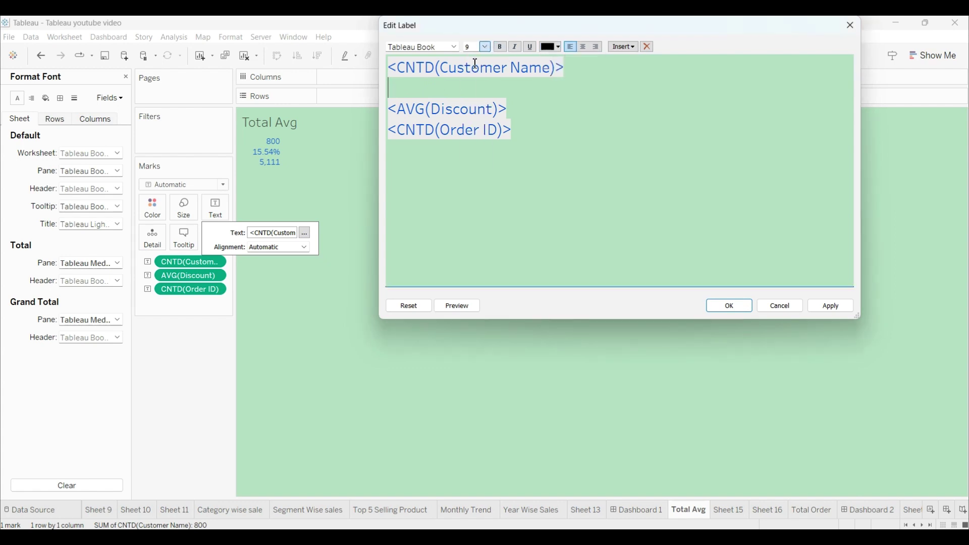
Undo the accidental shrink of the first line and type the black size-9 'Total Customers' caption.
triple_click(475, 65)
click(486, 46)
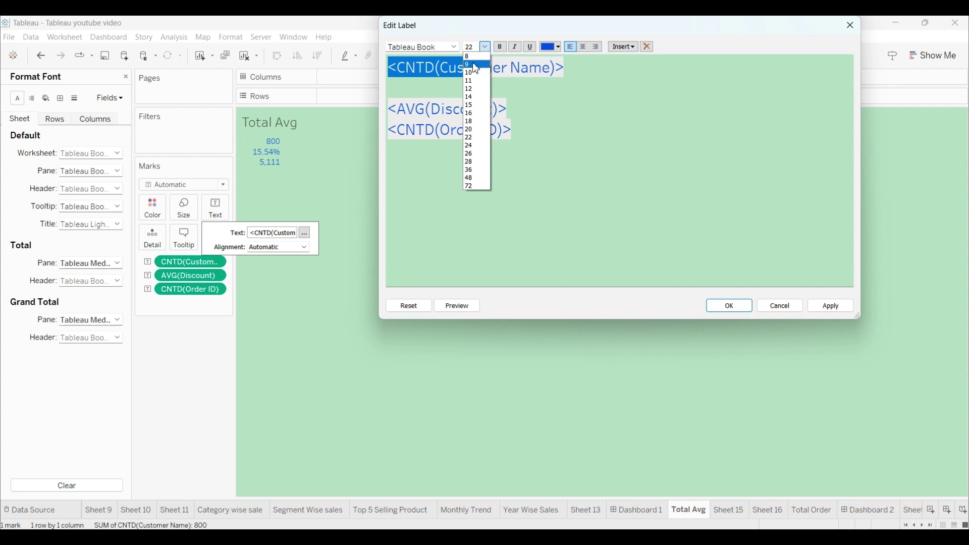
click(475, 65)
click(416, 86)
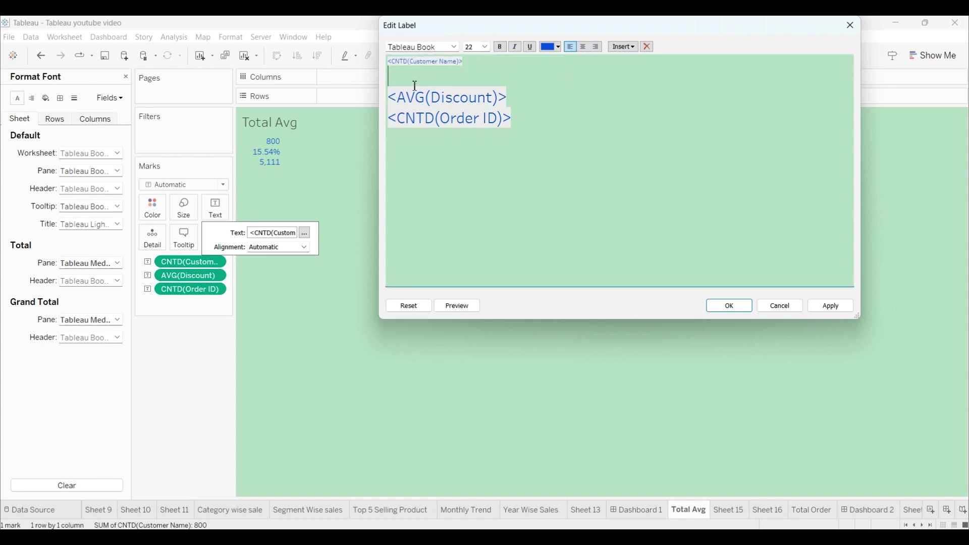
key(ctrl+z)
click(485, 46)
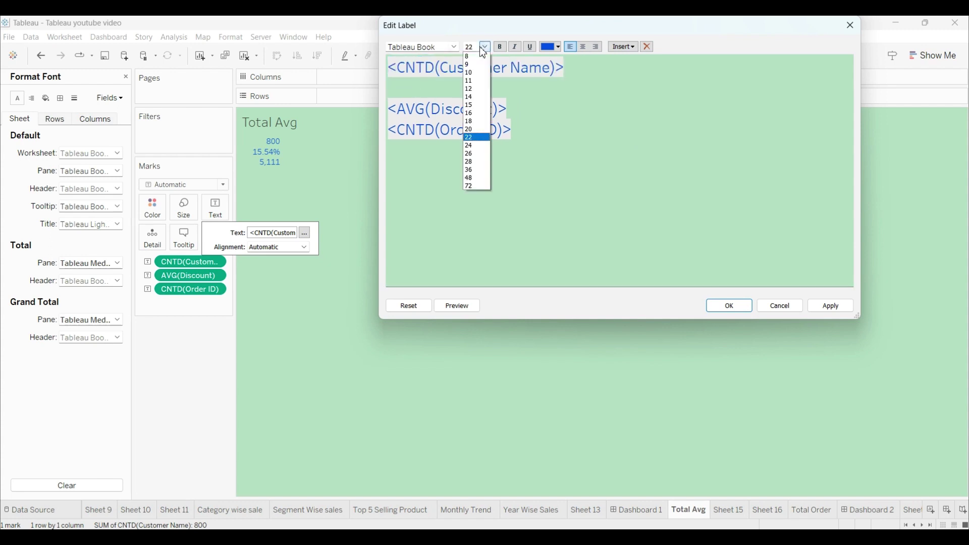
click(471, 62)
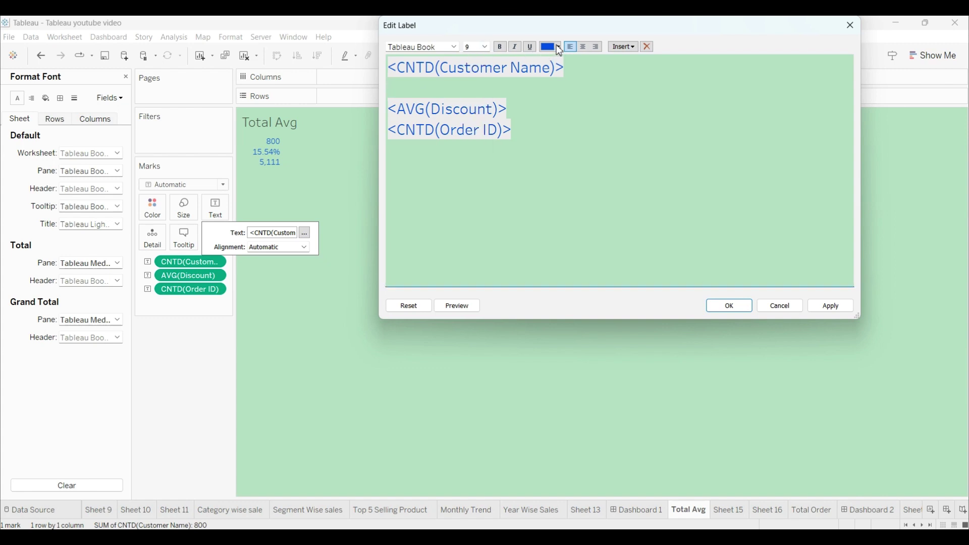
click(558, 46)
click(550, 59)
text(Total Customers)
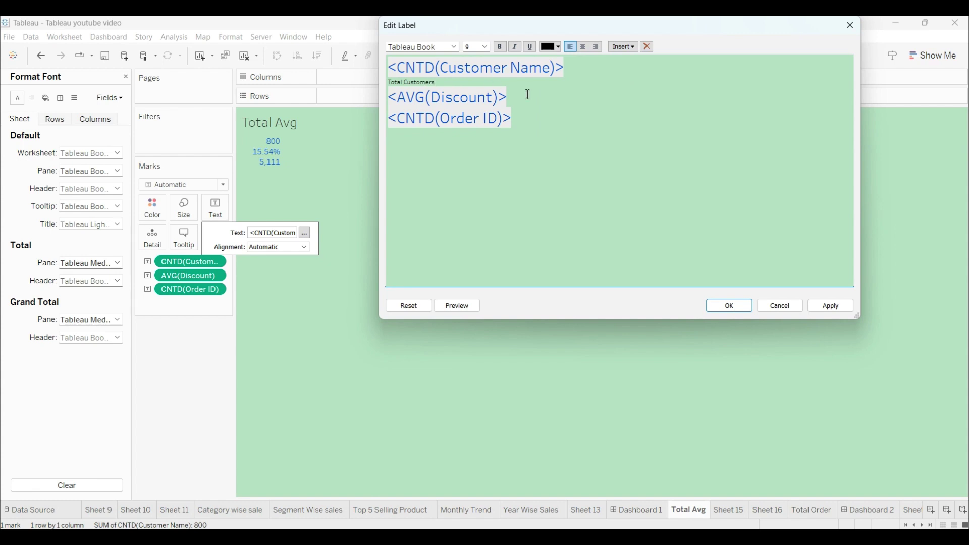
Add a black size-9 'Avg Discount %' caption under the discount value.
click(528, 94)
key(Return)
click(486, 47)
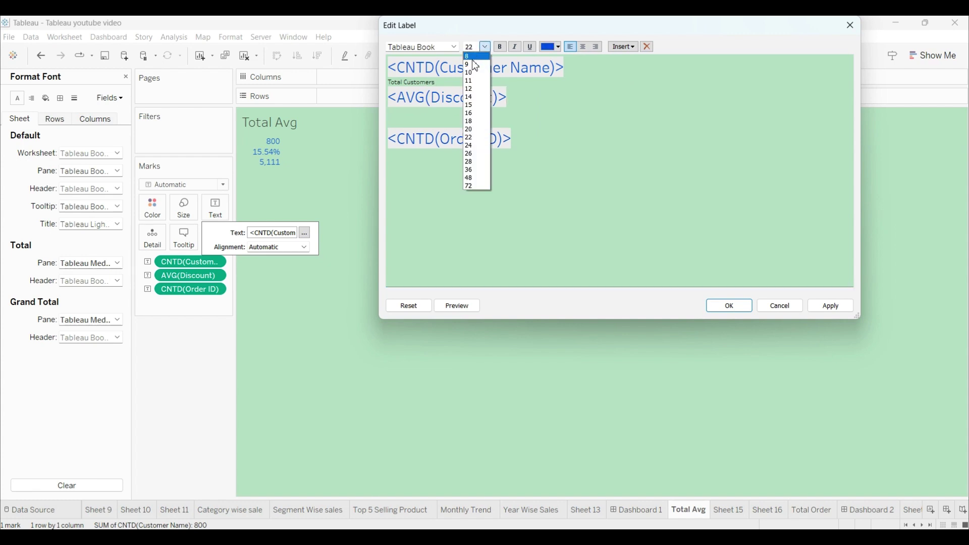
click(472, 64)
click(551, 50)
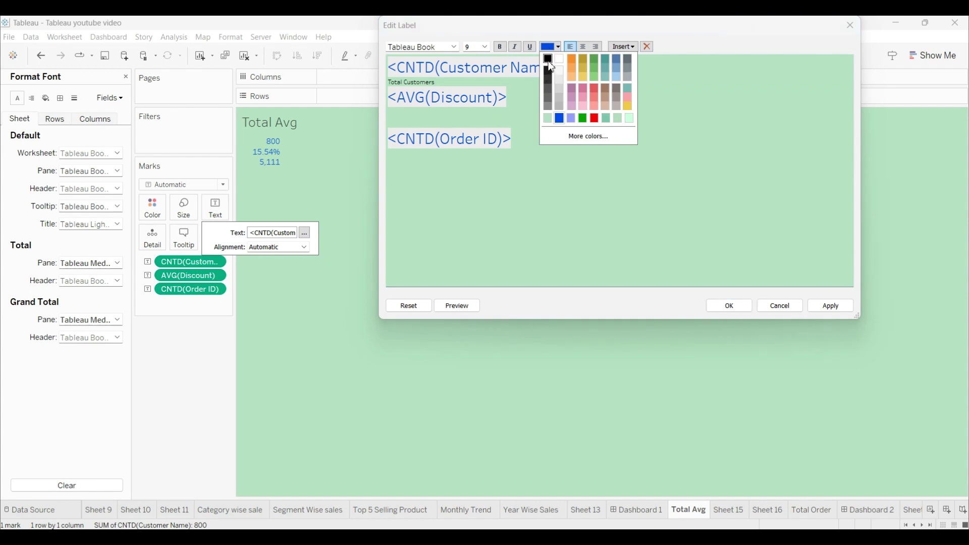
click(424, 119)
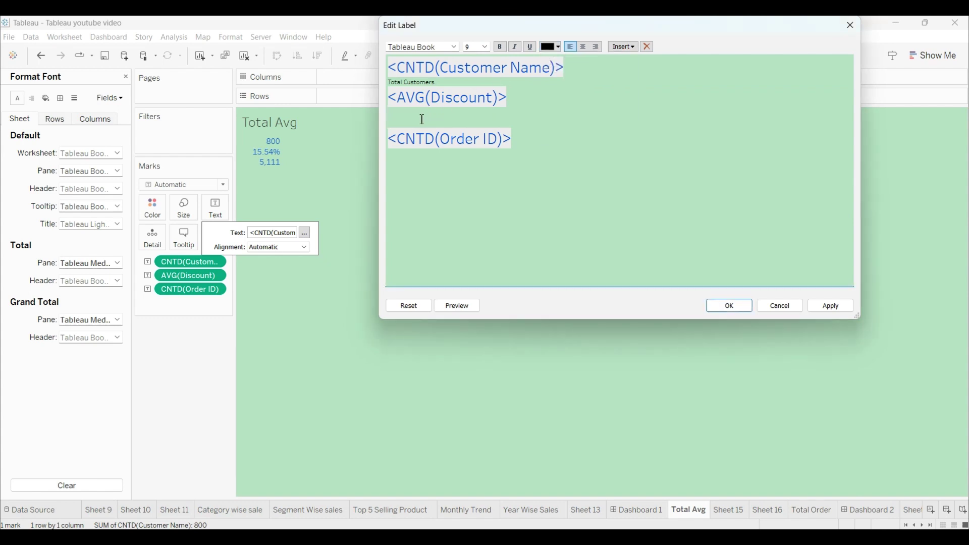
text(Ab)
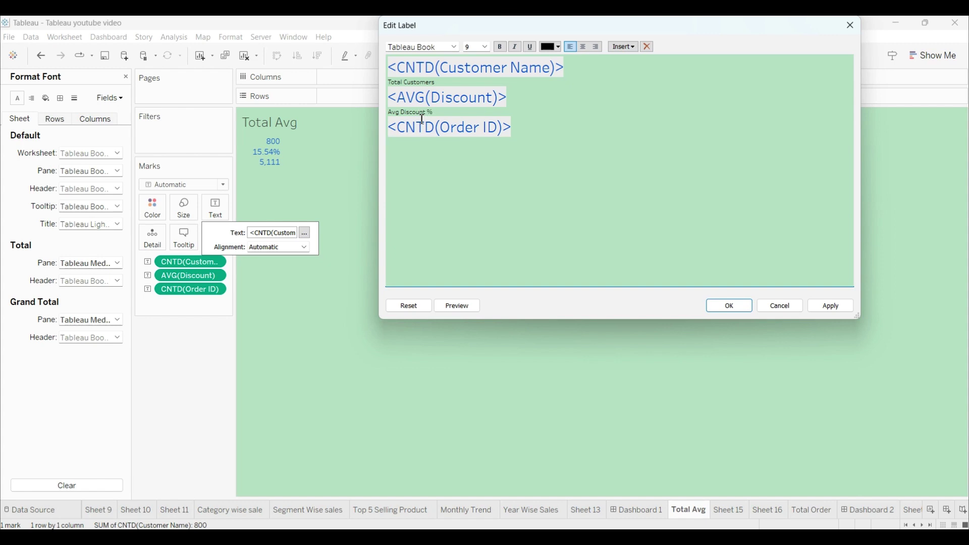
Add a black size-9 'Total Order' caption under the order count and apply the label.
click(530, 129)
click(483, 48)
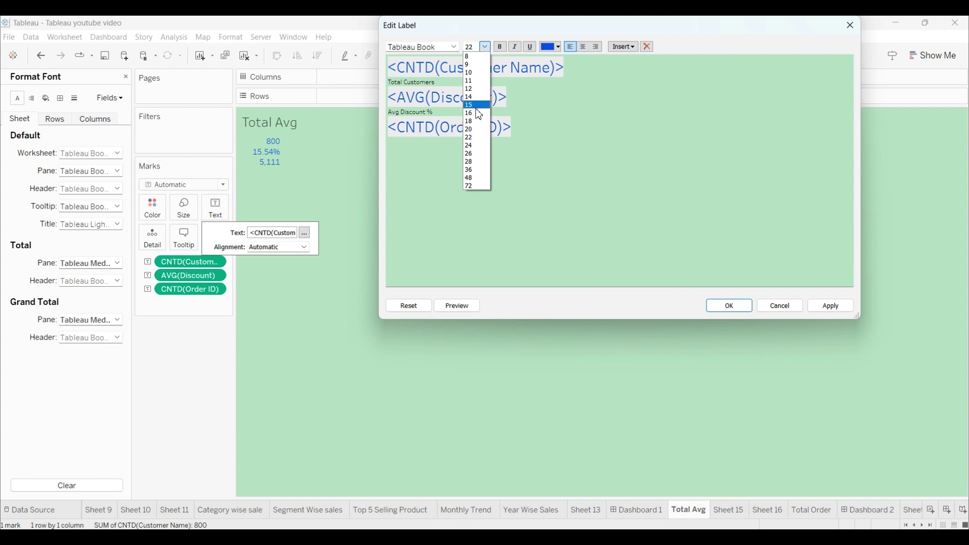
click(471, 64)
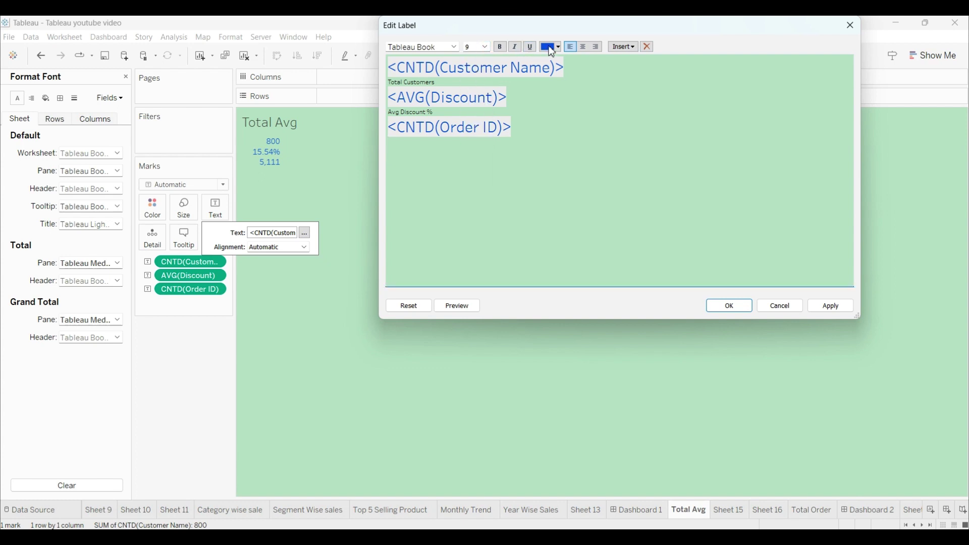
click(551, 48)
click(549, 60)
click(730, 306)
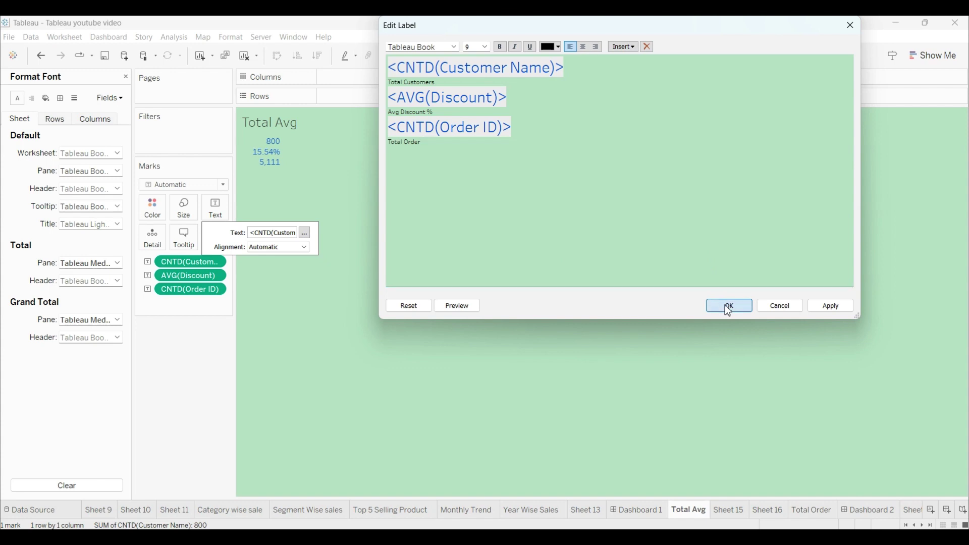
Insert blank lines between the Total Customers, Avg Discount % and Total Order blocks.
click(472, 231)
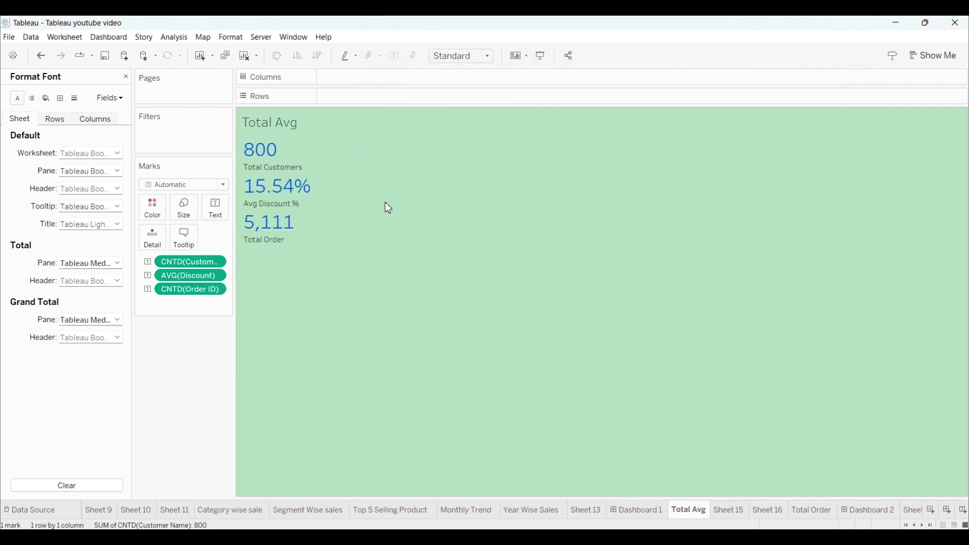
click(215, 209)
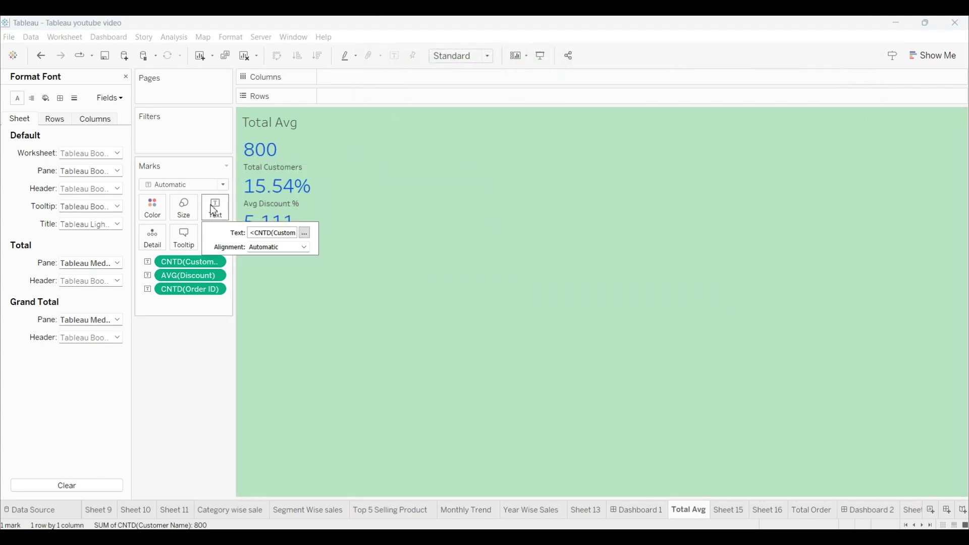
click(305, 234)
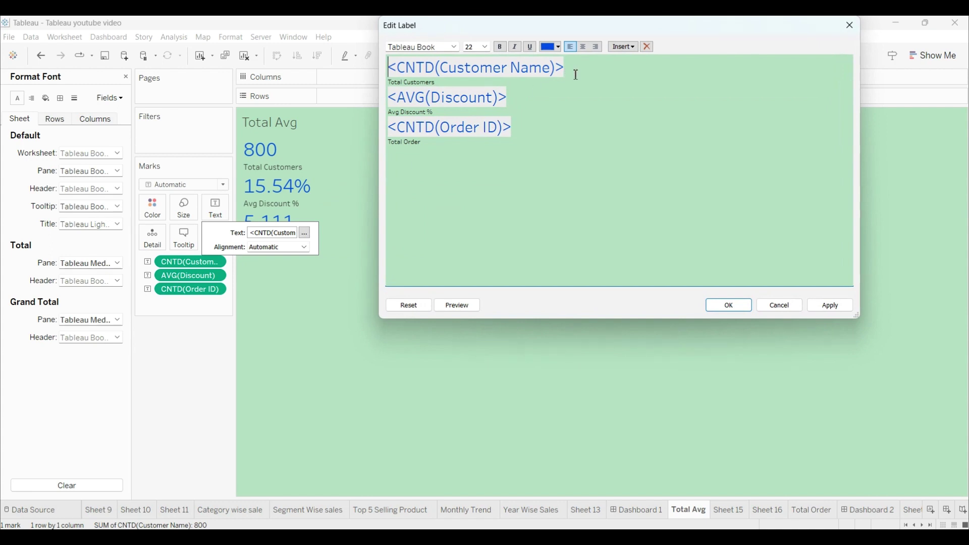
click(490, 84)
key(Return)
key(Return)
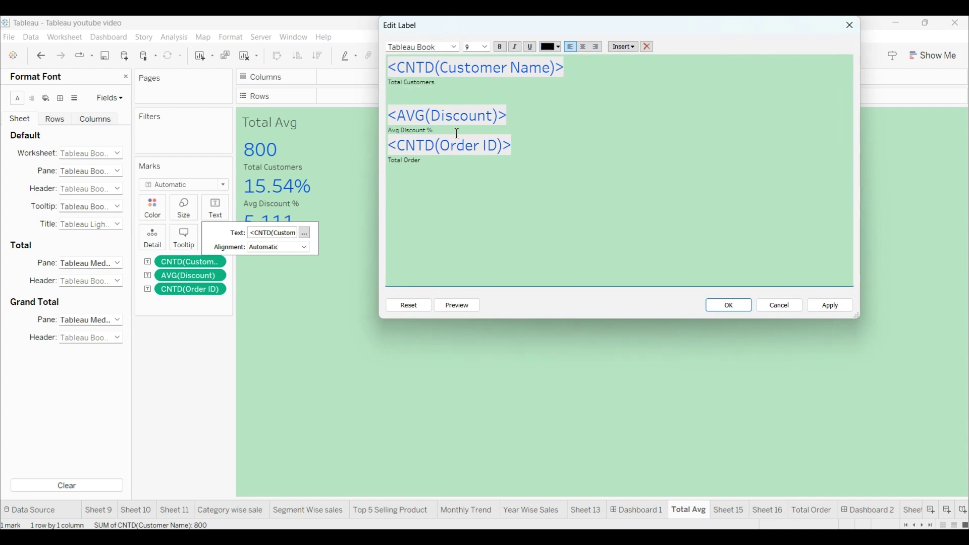
key(Return)
key(Return)
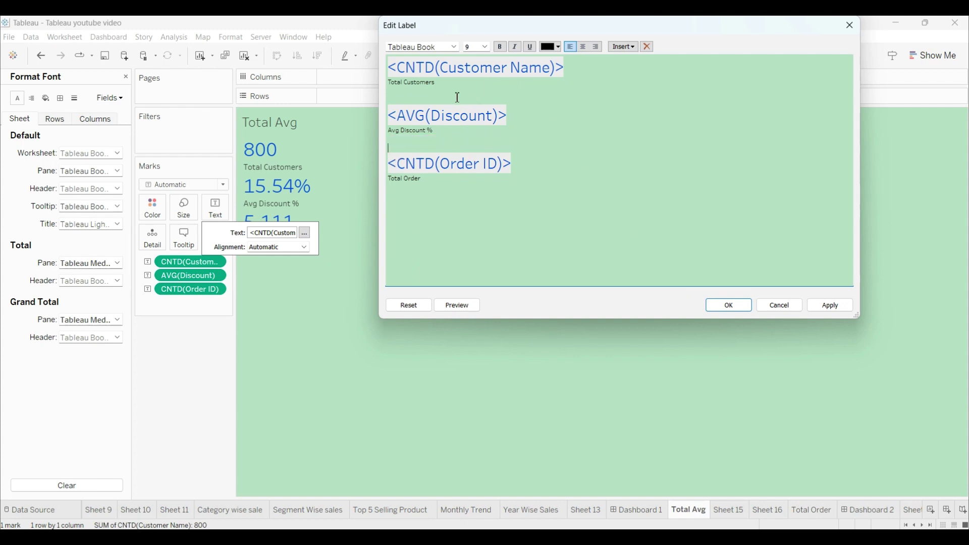
key(Return)
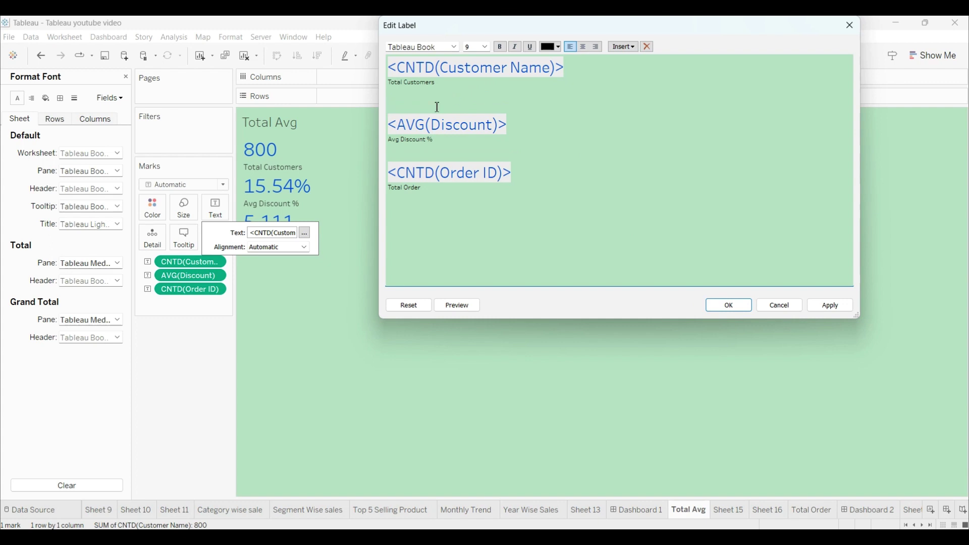
key(Return)
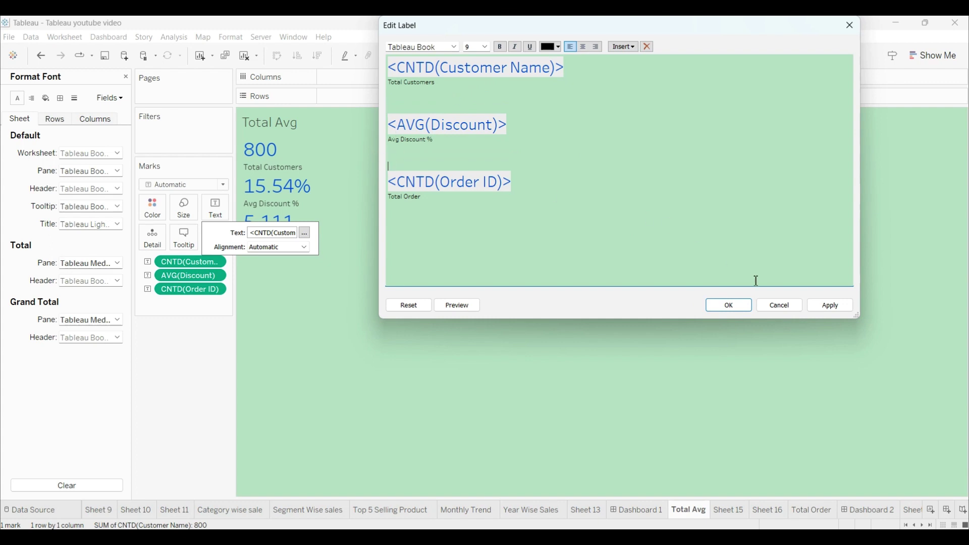
click(725, 306)
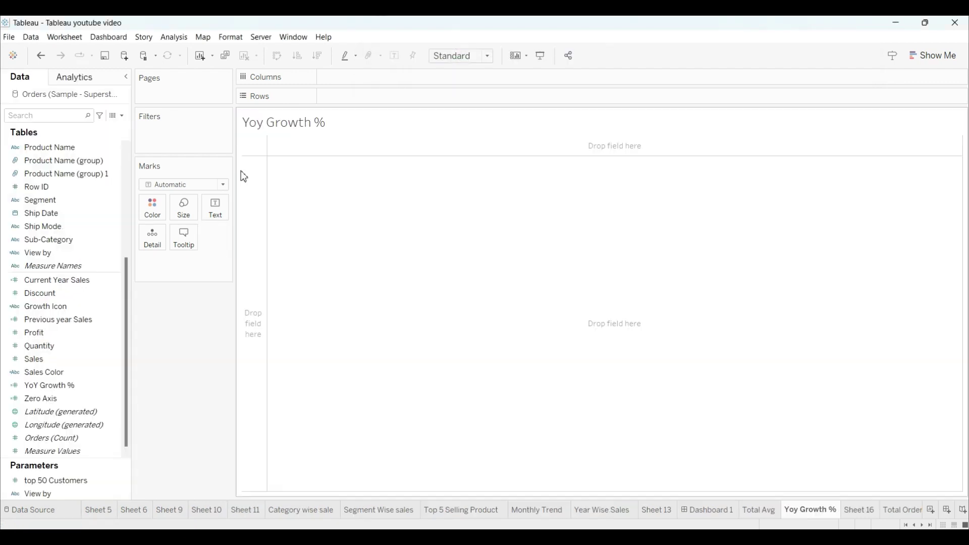
Put YoY Growth % and Growth Icon on the Text card of the Yoy Growth % sheet.
click(61, 390)
drag(63, 396, 220, 222)
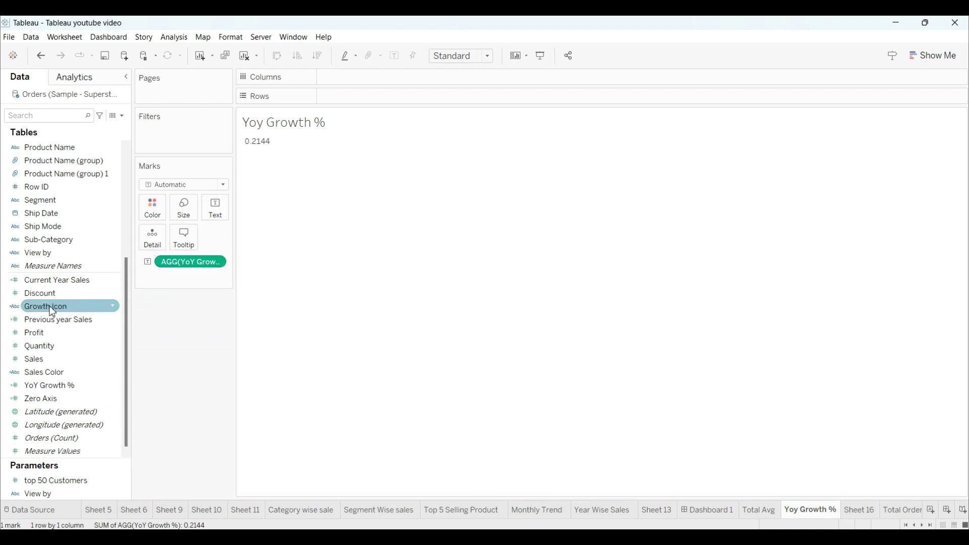
drag(52, 311, 223, 207)
Format YoY Growth % as a percentage so it reads 21.44%.
click(217, 263)
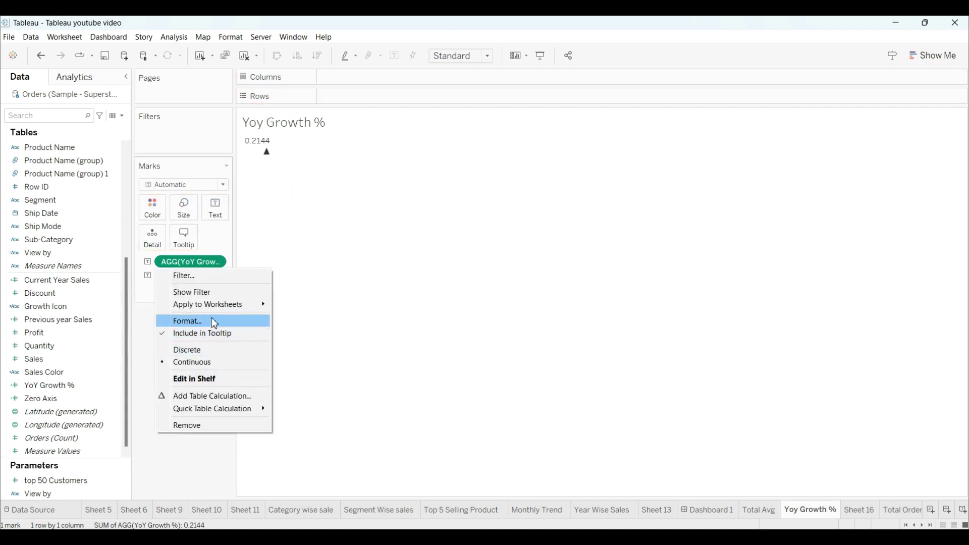
click(212, 320)
click(112, 189)
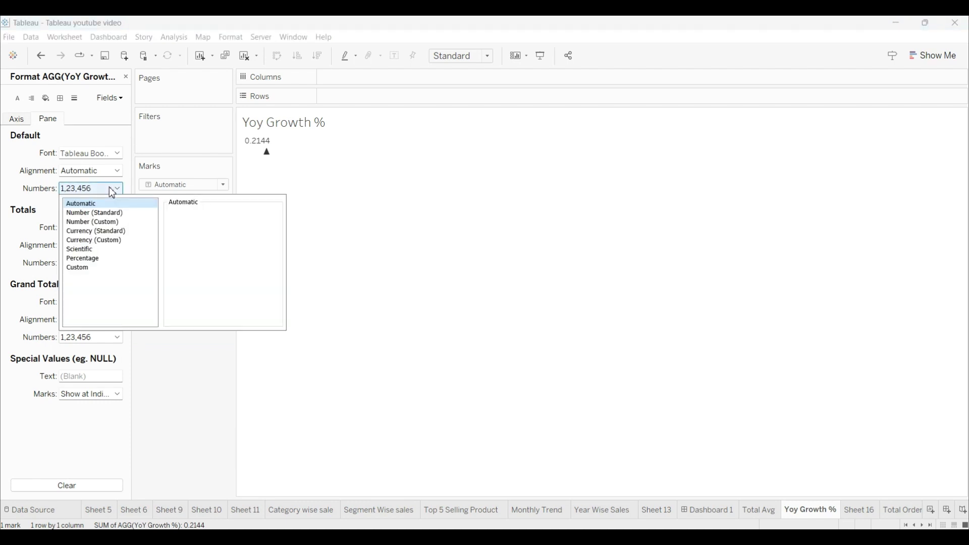
click(99, 251)
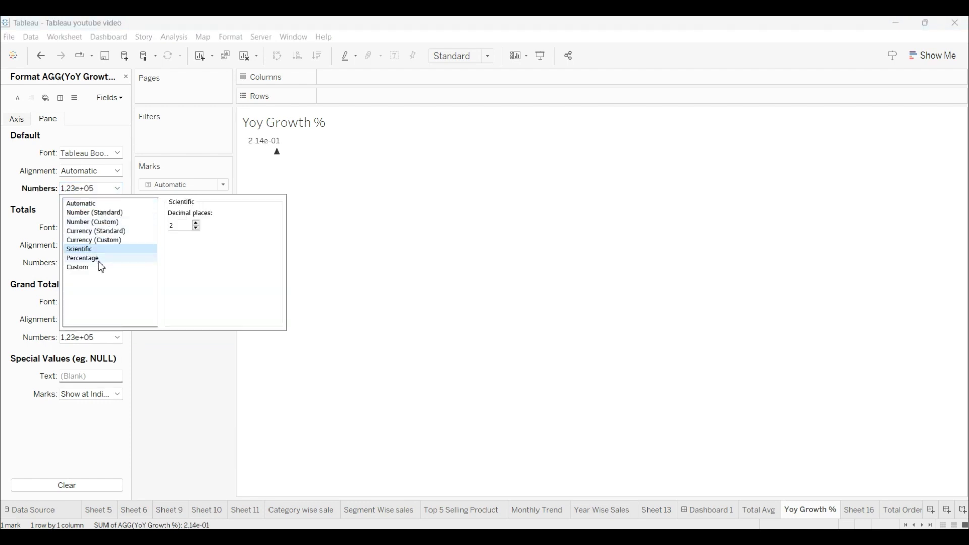
click(99, 260)
click(454, 268)
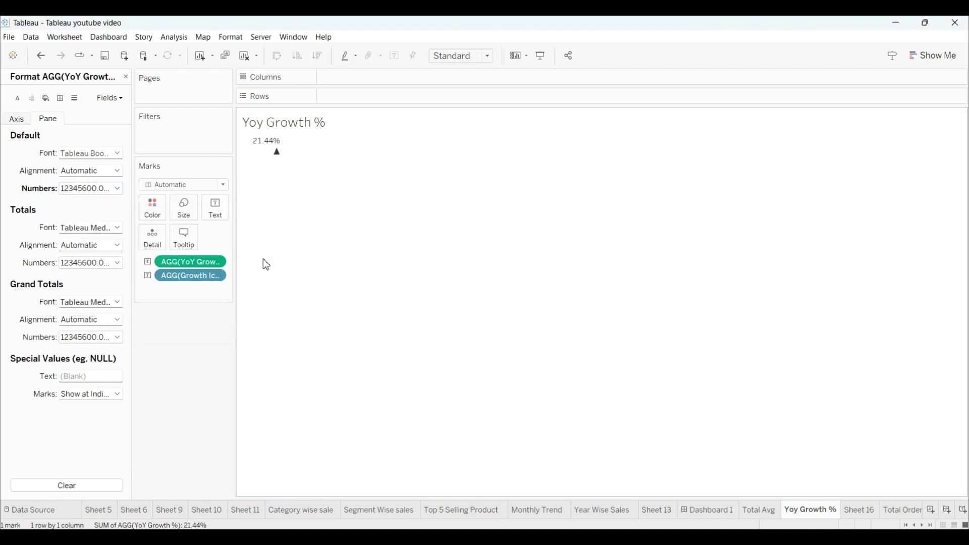
click(216, 220)
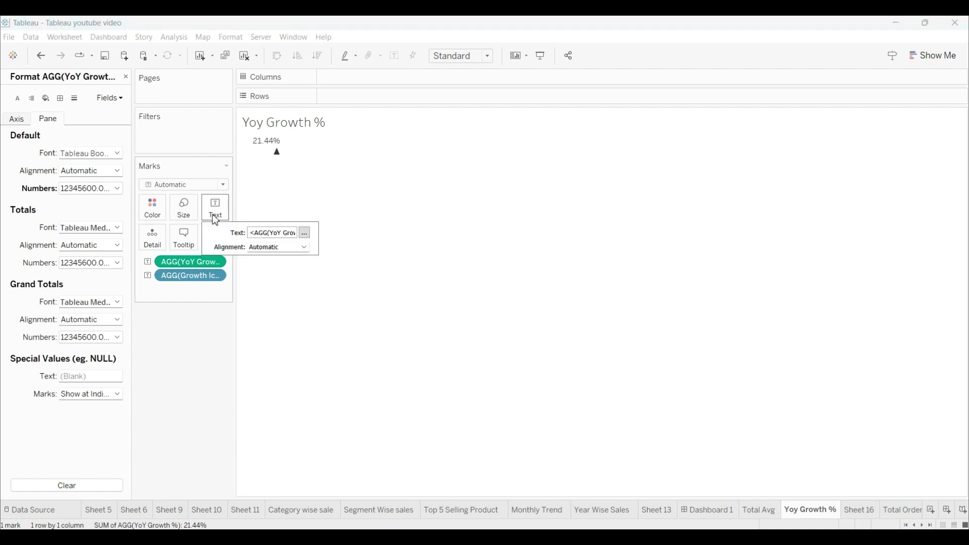
Make all the label text size 22 and blue.
click(305, 233)
key(ctrl+a)
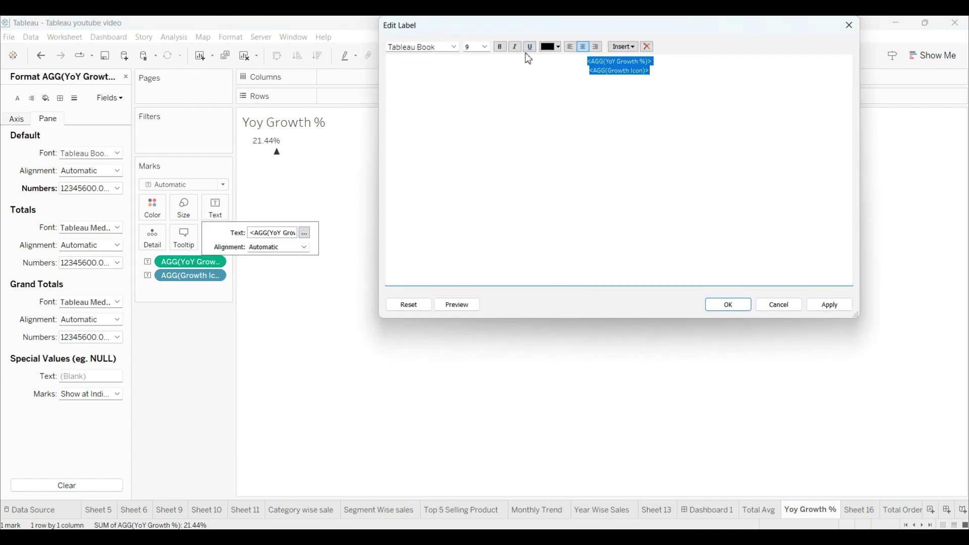
click(486, 48)
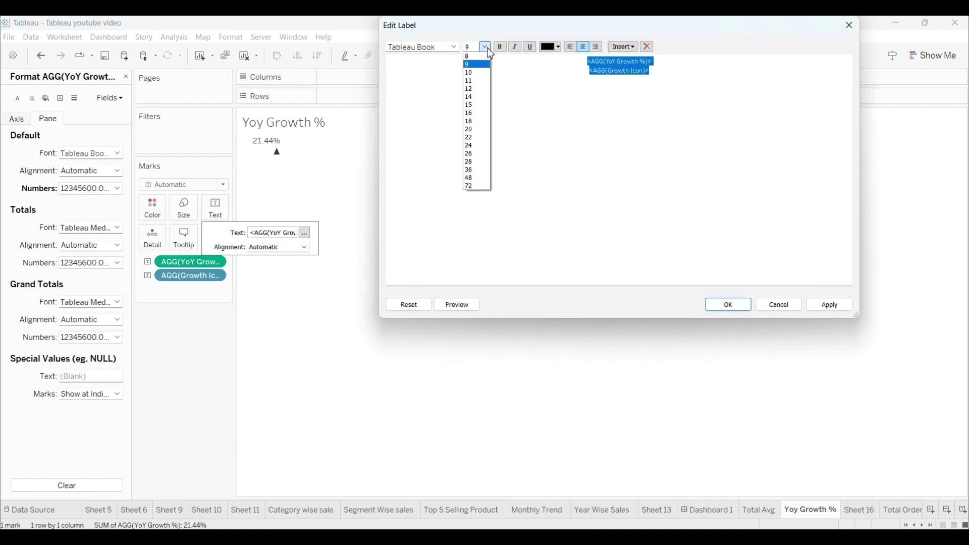
click(471, 137)
click(558, 50)
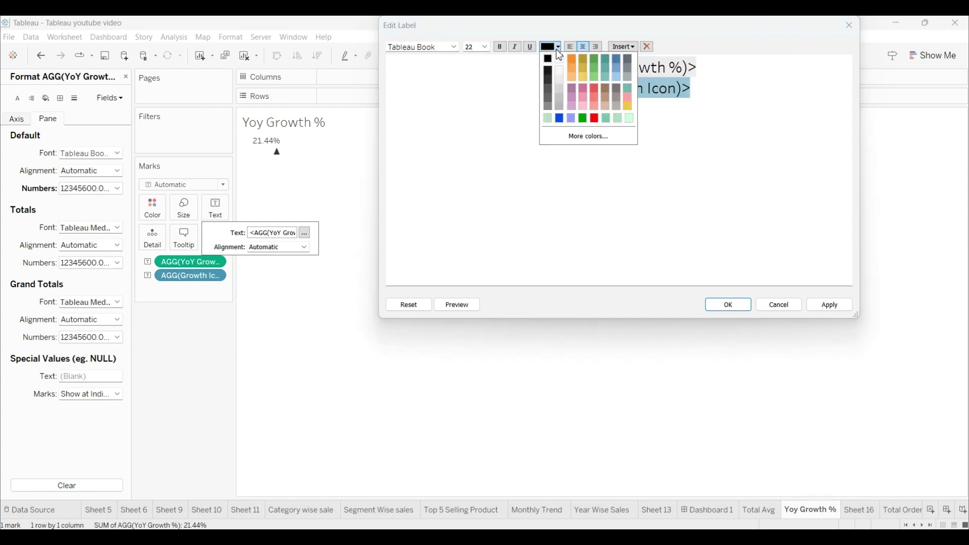
click(525, 109)
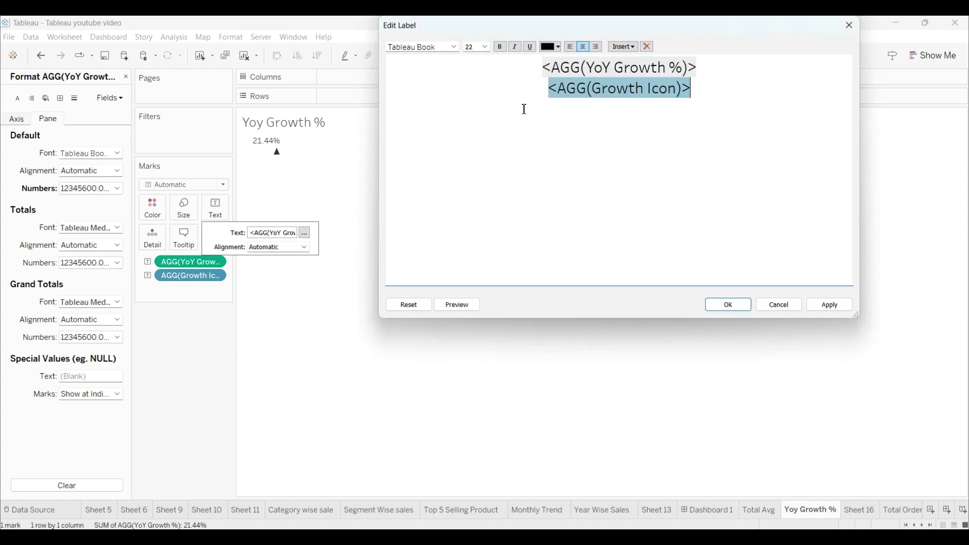
click(557, 50)
click(560, 118)
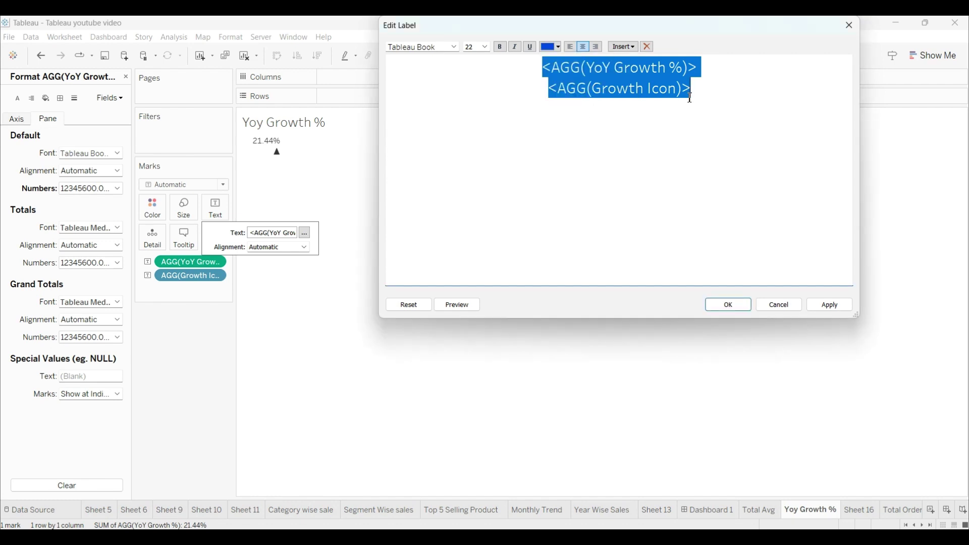
Move the Growth Icon field onto the value's line and colour it green.
click(695, 96)
key(shift+Up)
key(ctrl+c)
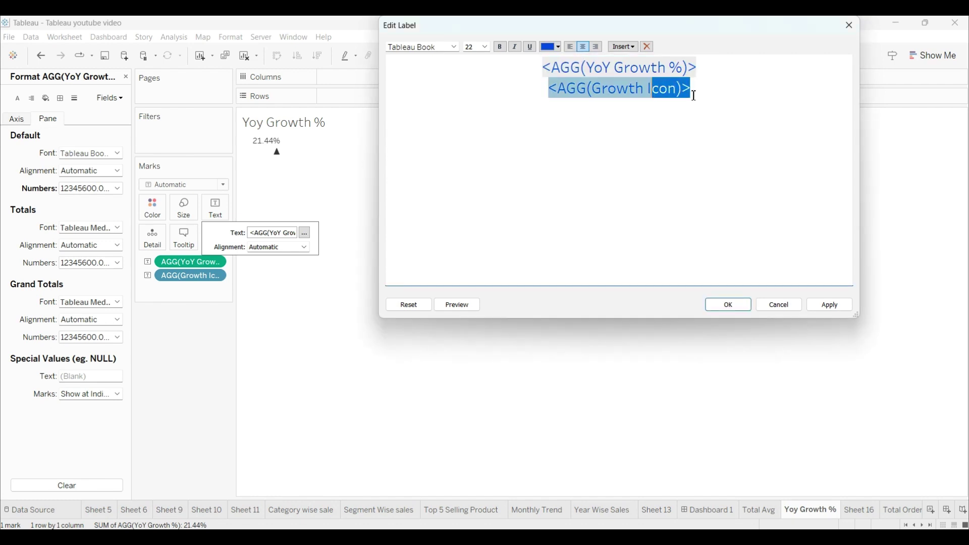
key(BackSpace)
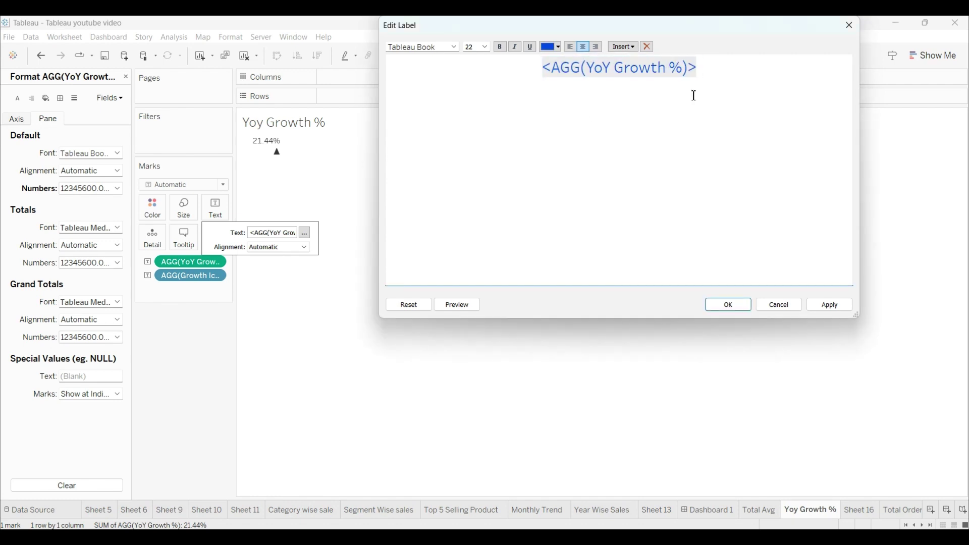
click(714, 68)
key(ctrl+v)
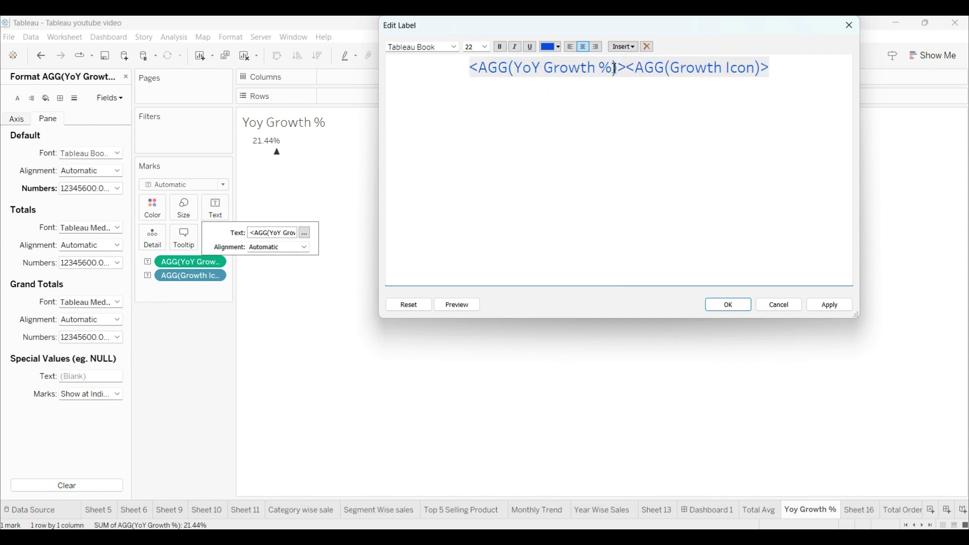
key(shift+Right)
key(shift+Right)
key(shift+Right)
key(shift+Right)
key(shift+Right)
key(shift+Right)
key(shift+Right)
key(shift+Right)
key(shift+Right)
key(shift+Right)
key(shift+Right)
key(shift+Right)
key(shift+Right)
key(shift+Right)
key(shift+Right)
key(shift+Right)
key(shift+Right)
key(shift+Right)
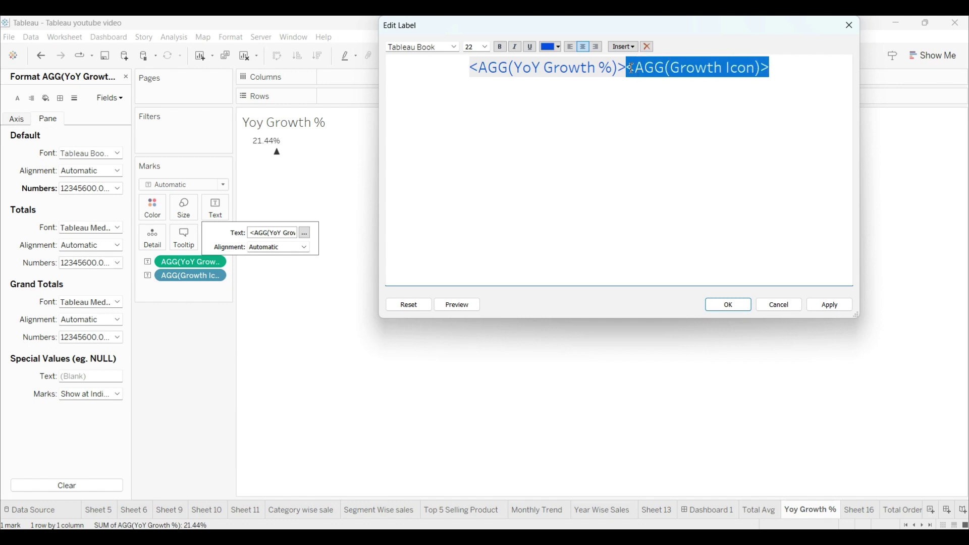
click(552, 48)
click(583, 118)
Add the caption 'Yoy Growth %' on the second line and apply the label.
click(554, 98)
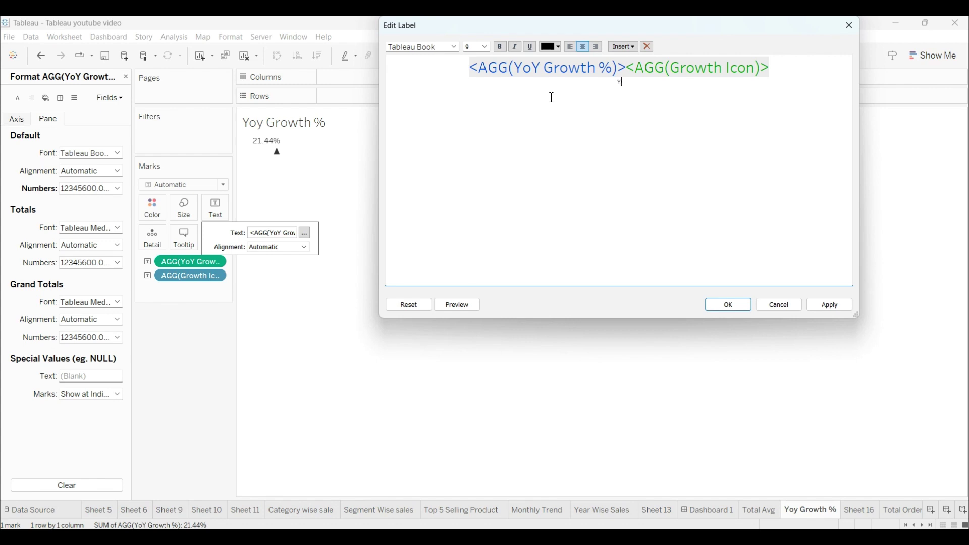
text(Yoy Growth %)
key(ctrl+a)
key(Return)
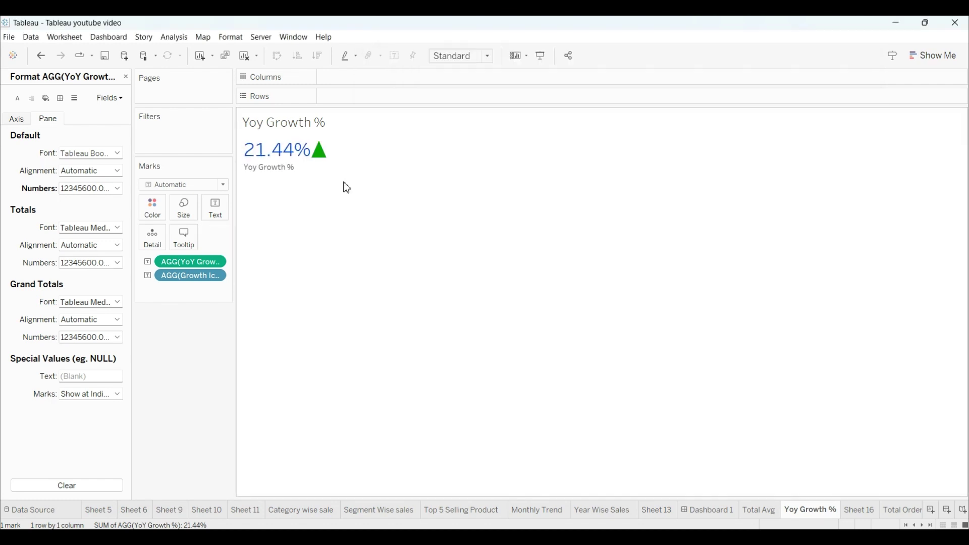
Switch to Sheet 16 and rename its tab to 'Table'.
click(864, 514)
right_click(864, 514)
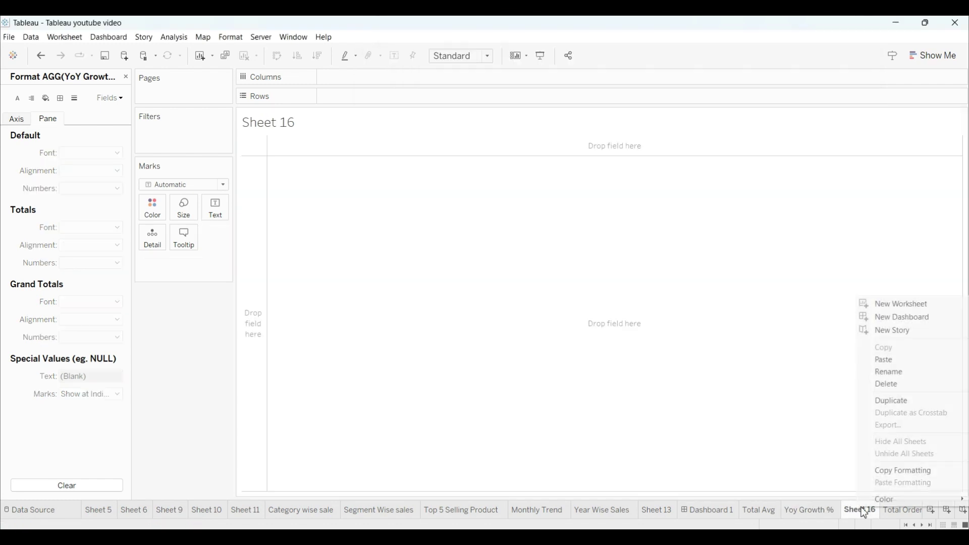
click(884, 373)
text(Table)
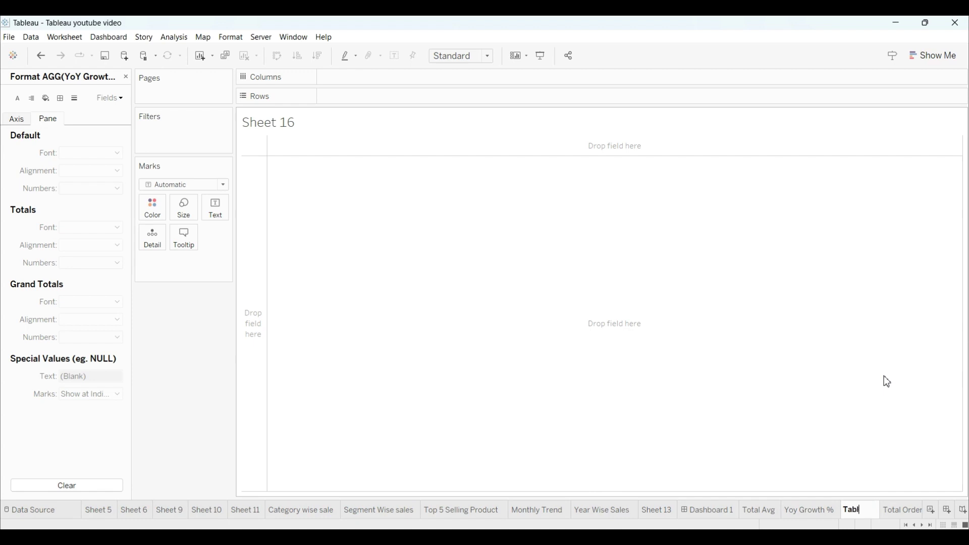
key(Return)
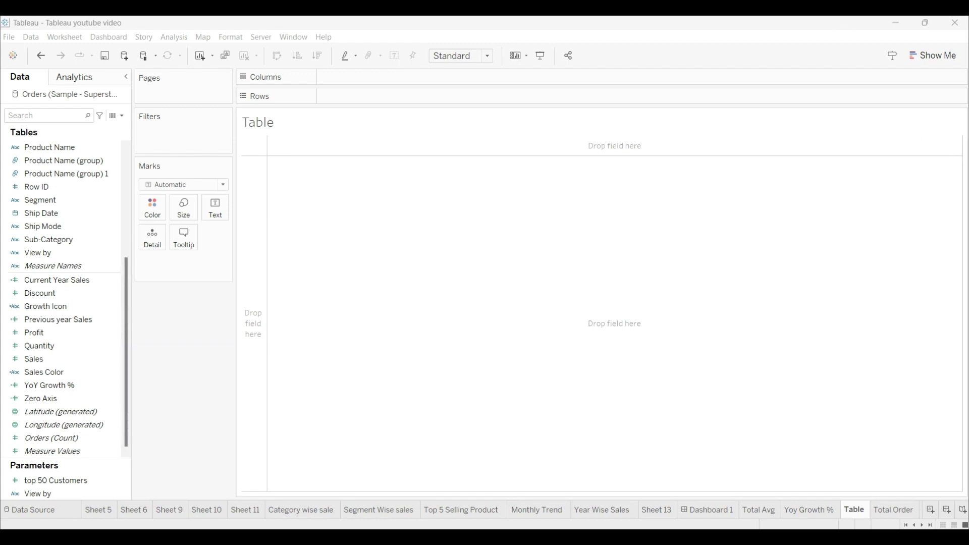
scroll(53, 151, up, 5)
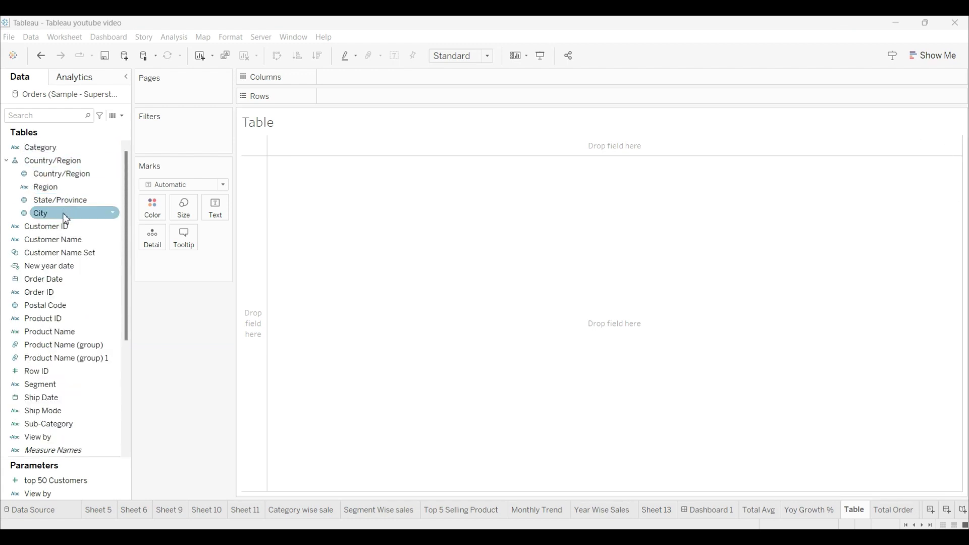
Put Customer ID, Customer Name, Order ID and YEAR(Order Date) on the Rows shelf.
click(64, 231)
drag(64, 233, 346, 103)
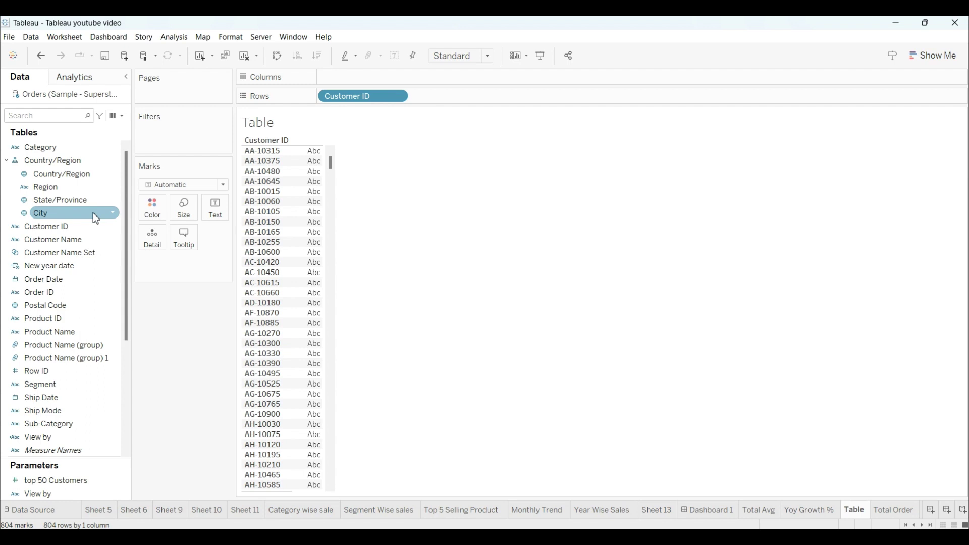
drag(73, 245, 468, 105)
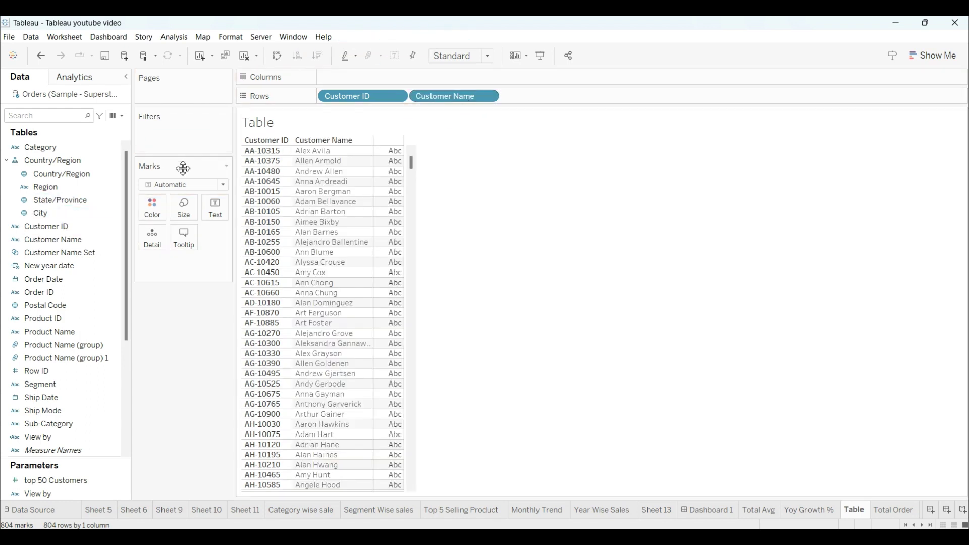
click(54, 297)
drag(54, 297, 521, 104)
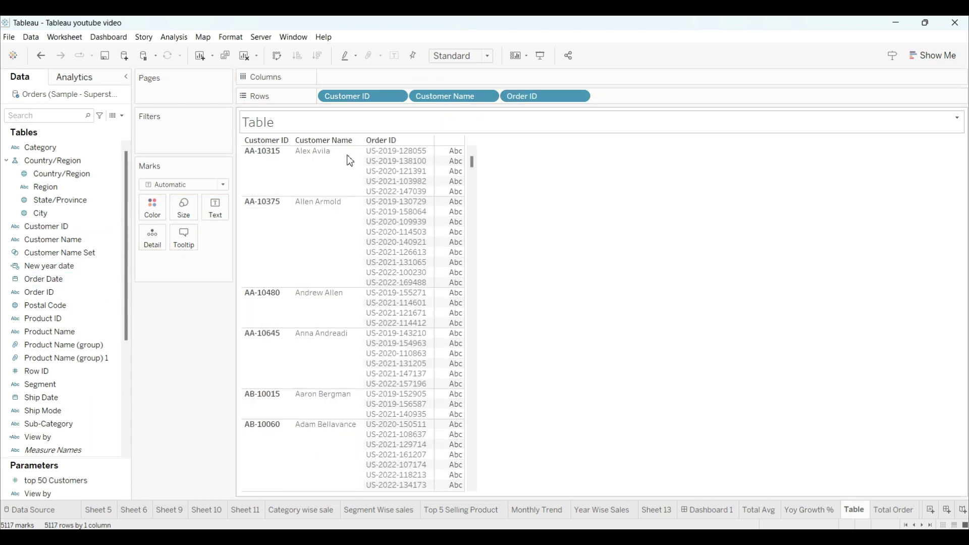
click(108, 188)
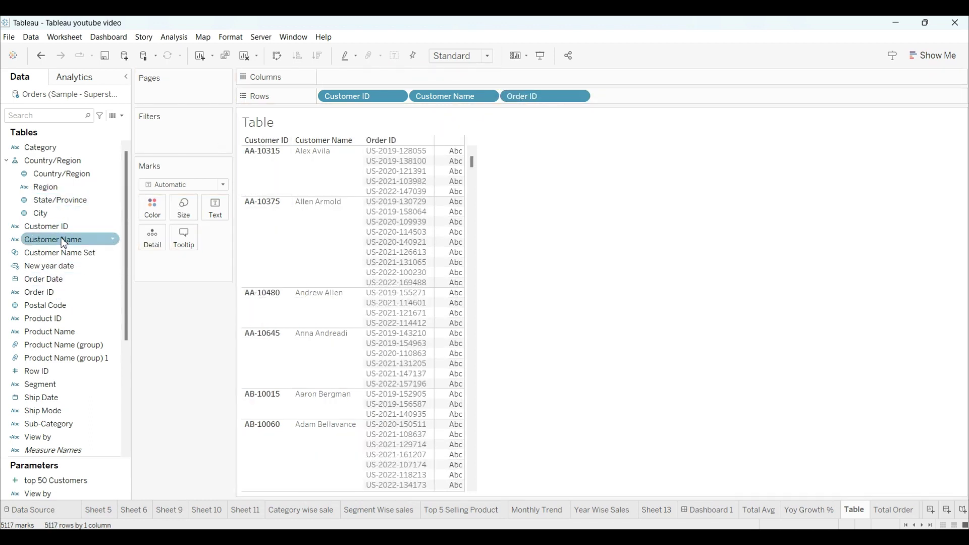
drag(72, 282, 632, 102)
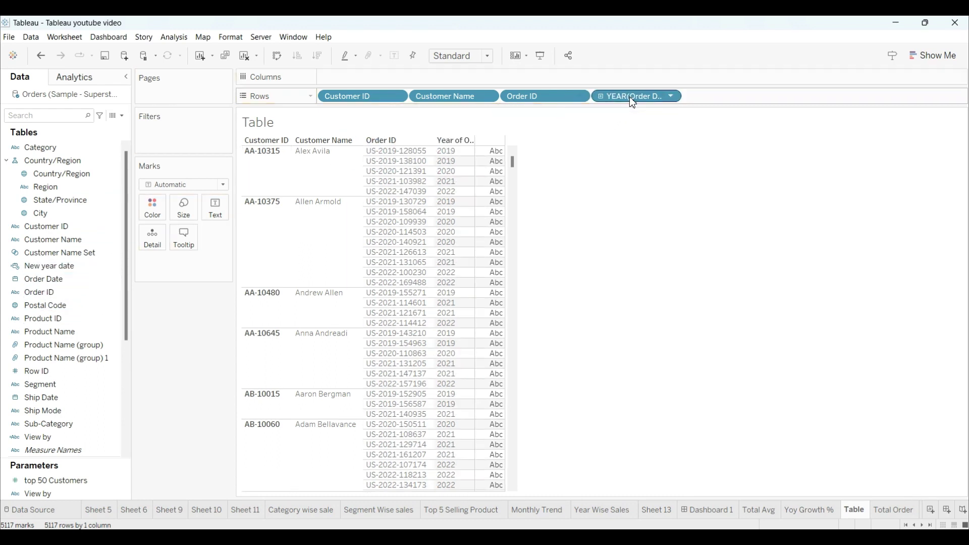
click(671, 97)
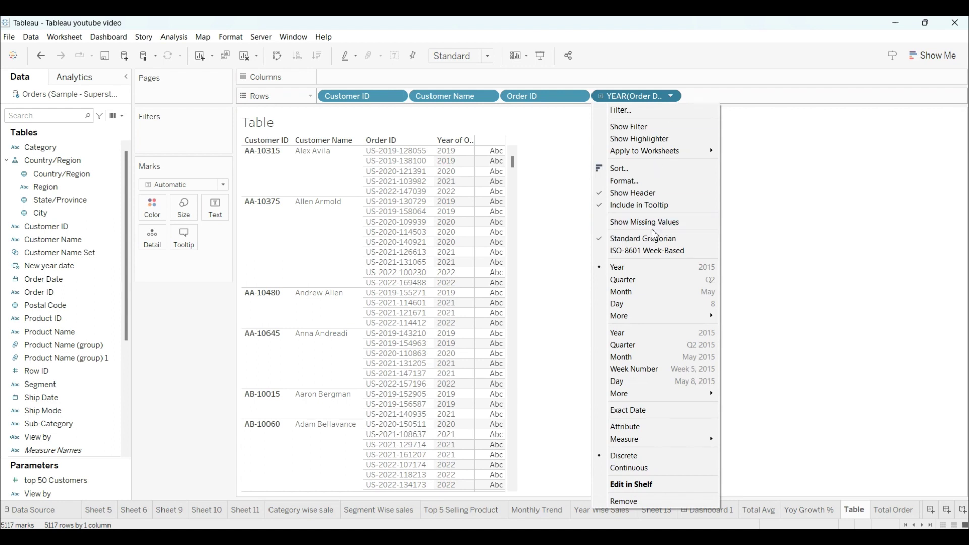
Set the Order Date pill to a custom Month / Day / Year date level.
click(651, 381)
click(671, 97)
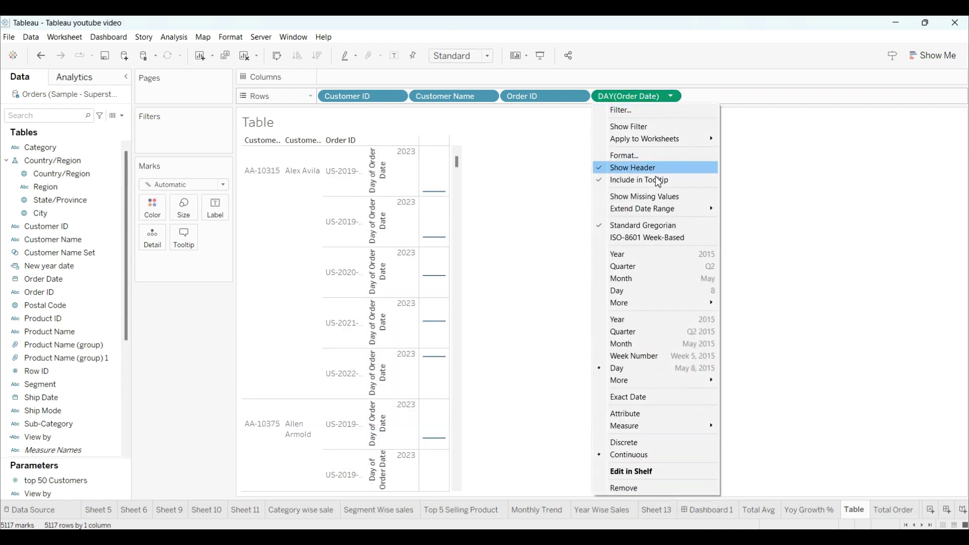
mouse_move(648, 382)
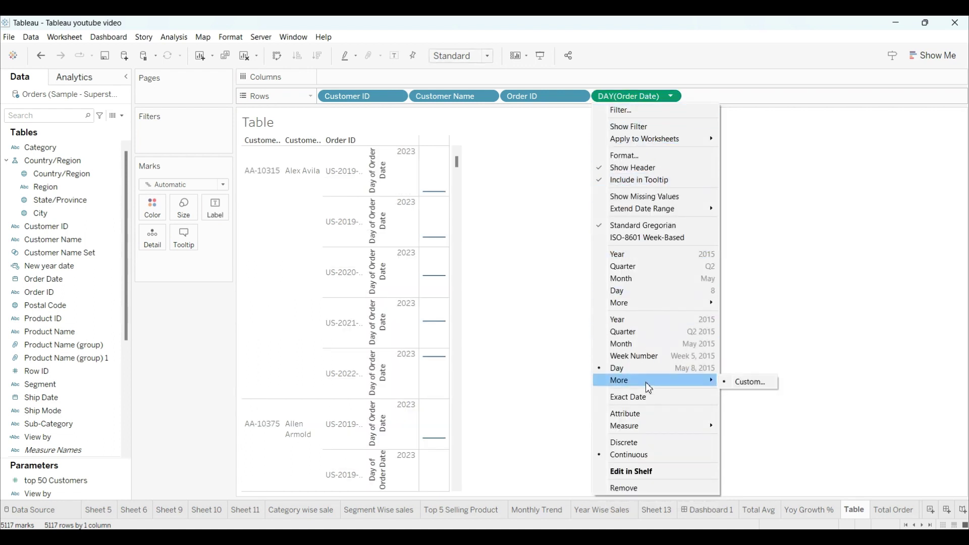
click(735, 383)
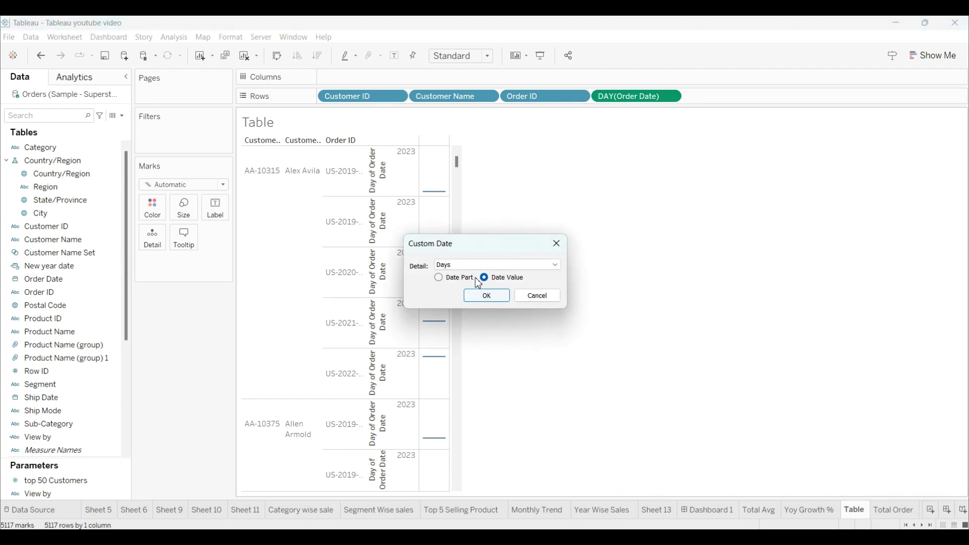
click(521, 266)
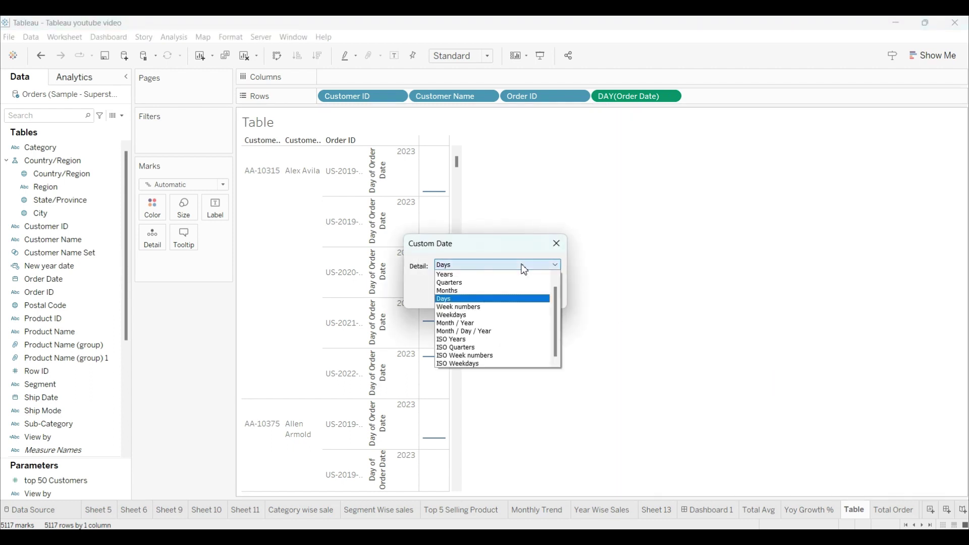
click(473, 332)
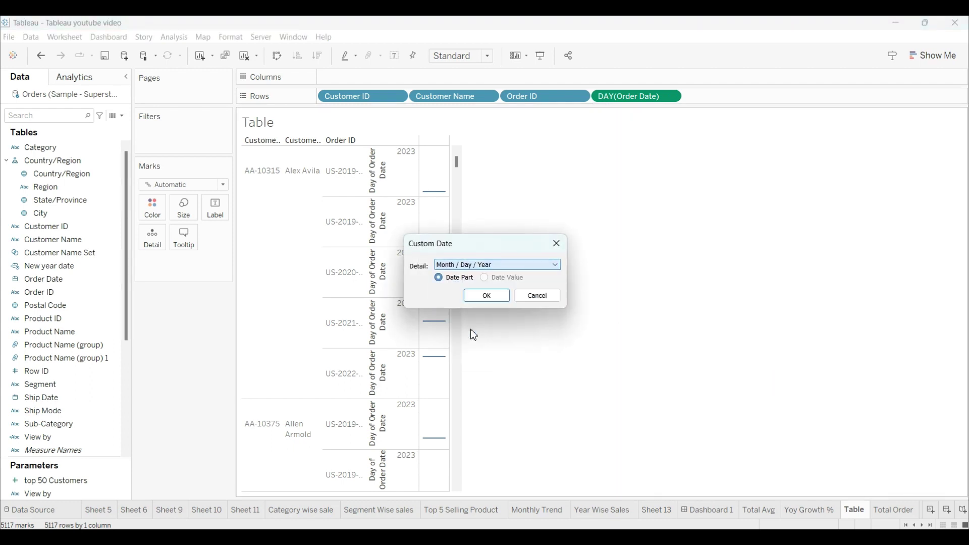
click(484, 298)
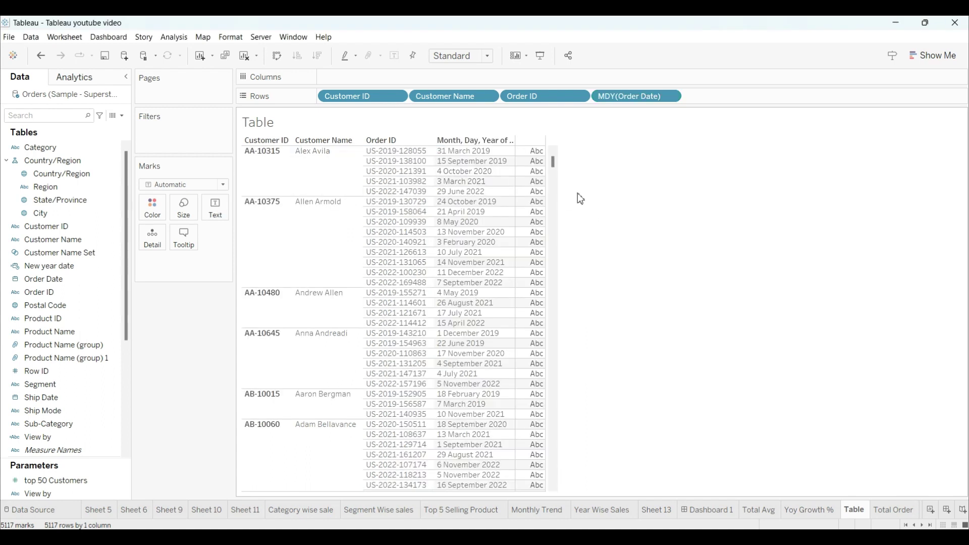
Add Category, Sub-Category and Product ID to Rows, and Measure Values to the Text card.
click(61, 279)
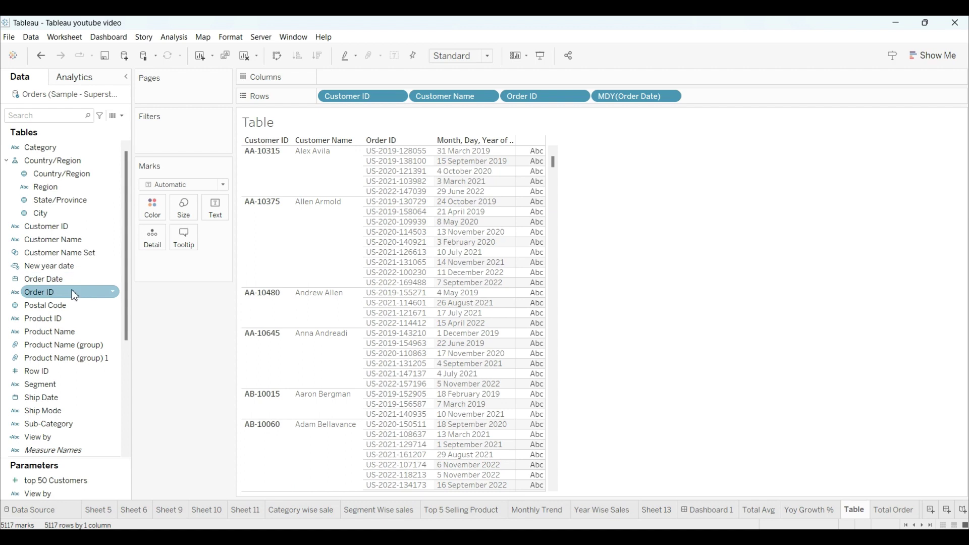
drag(56, 158, 720, 107)
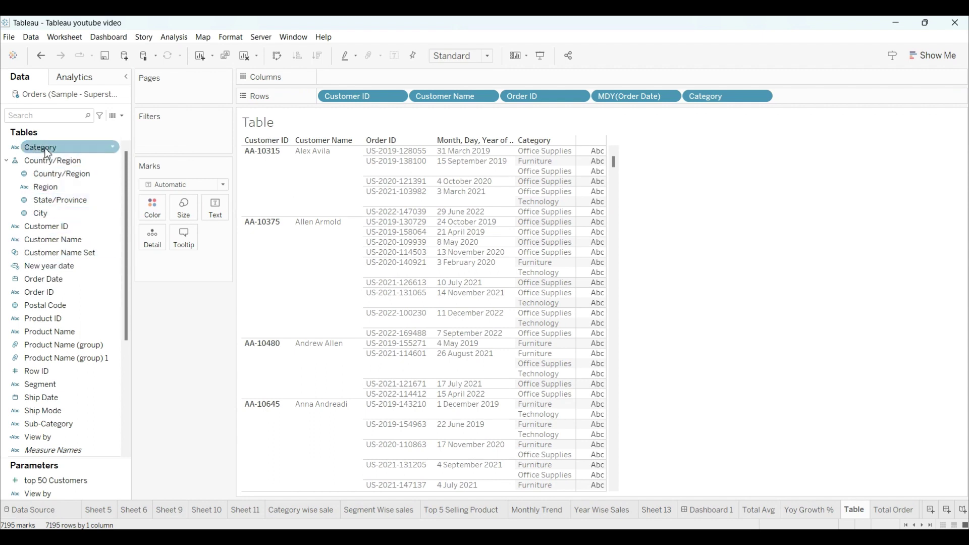
scroll(51, 190, down, 3)
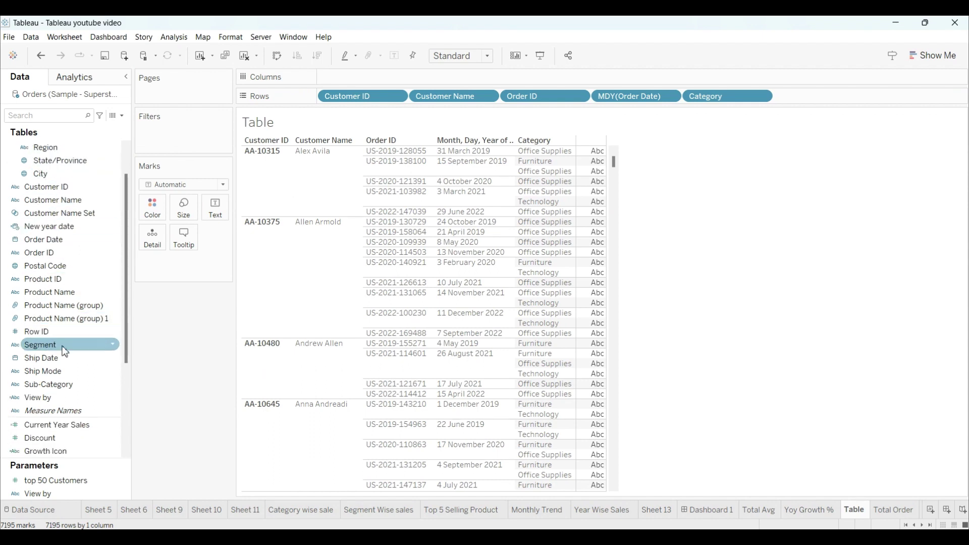
mouse_move(62, 389)
mouse_down()
mouse_move(331, 242)
mouse_move(614, 176)
mouse_move(798, 91)
mouse_move(814, 101)
mouse_up()
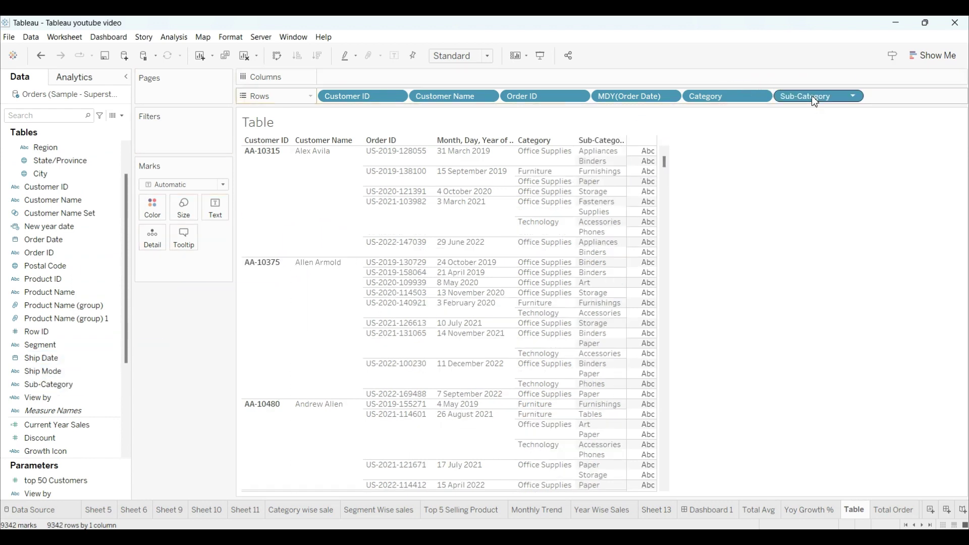
scroll(60, 302, down, 3)
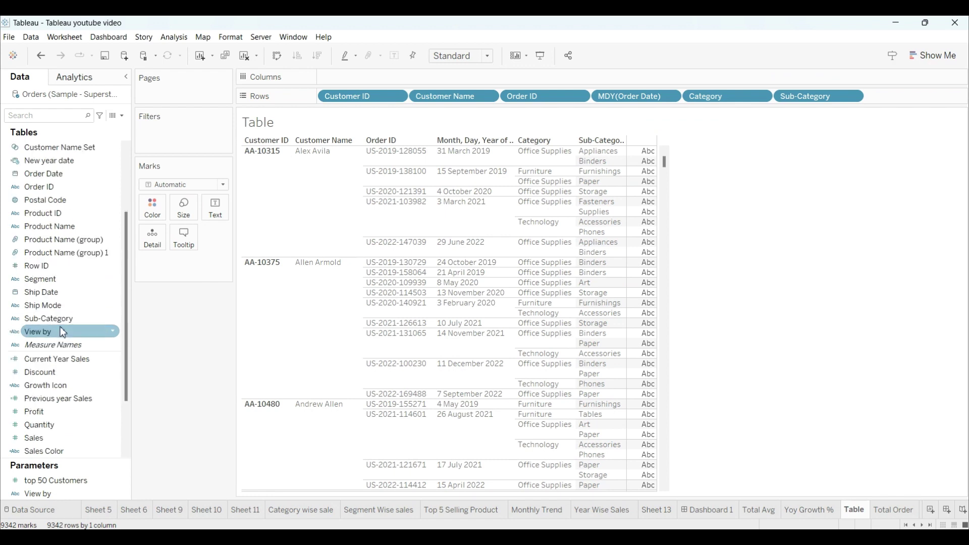
drag(46, 213, 898, 98)
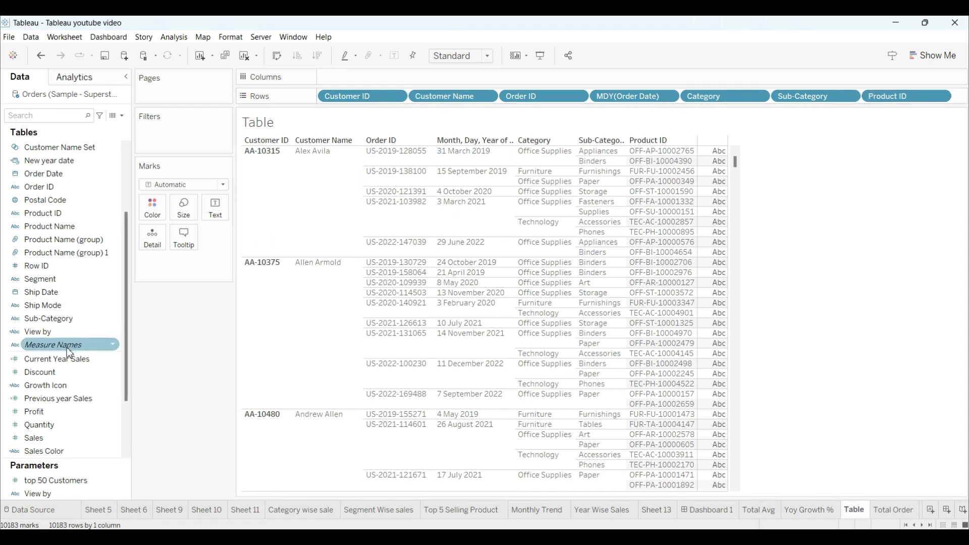
scroll(67, 350, down, 3)
drag(53, 451, 218, 205)
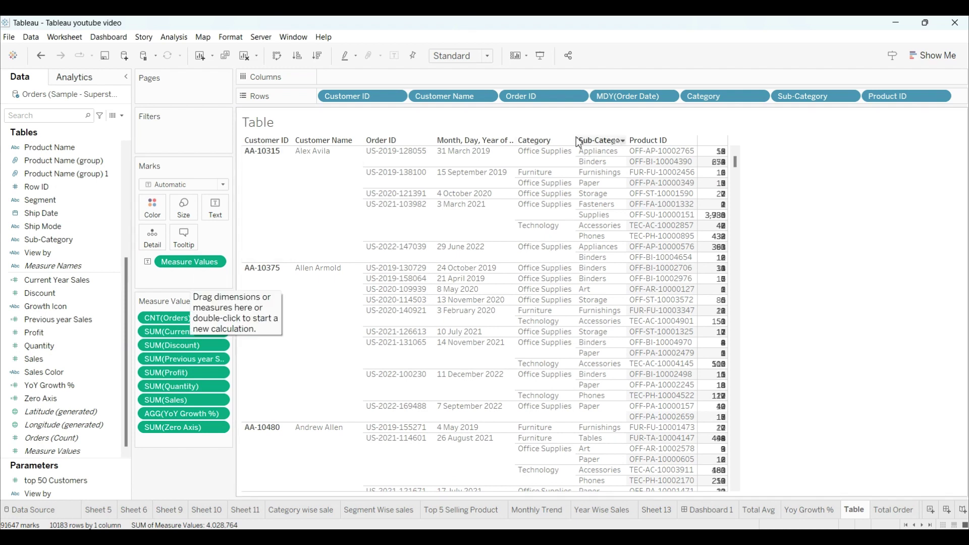
Put Measure Names on Columns to spread the measures into separate columns.
click(58, 389)
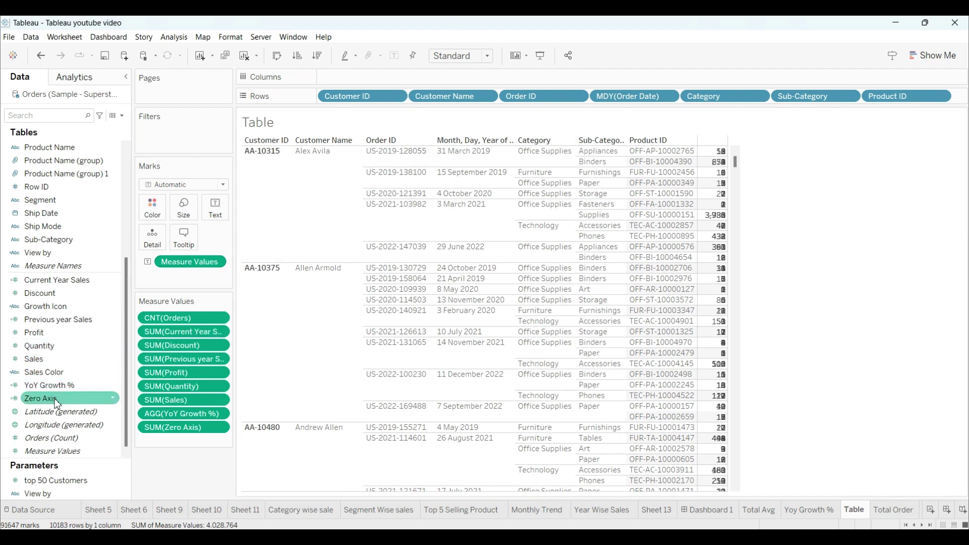
drag(68, 274, 344, 86)
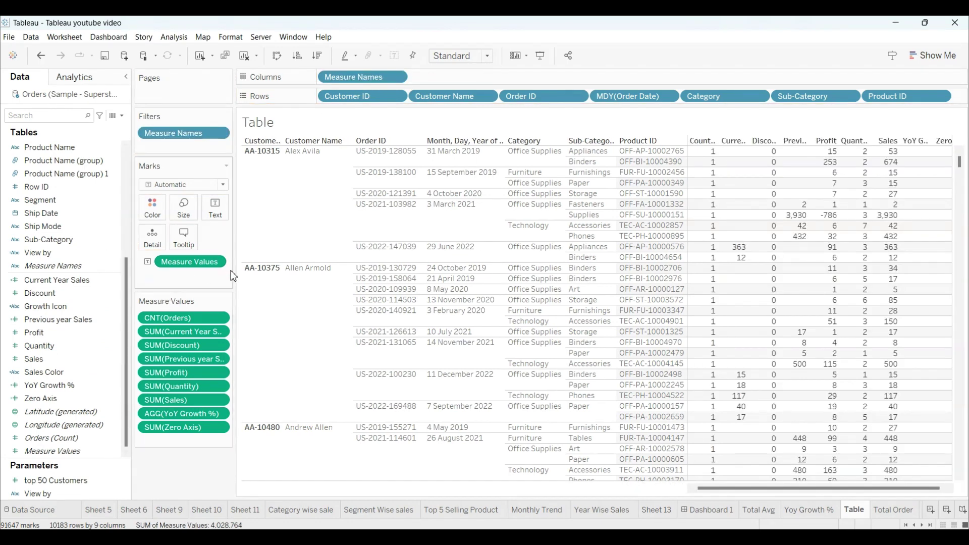
mouse_move(831, 249)
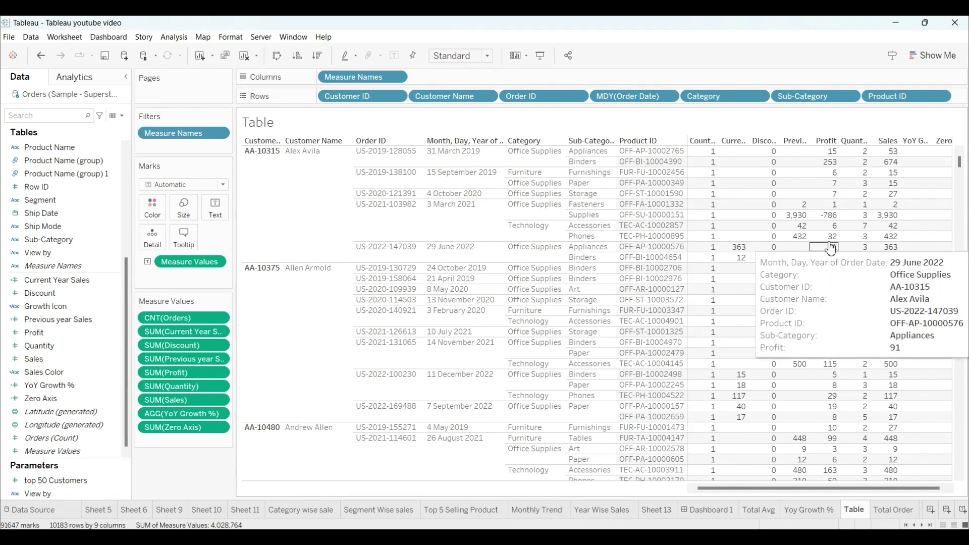
Remove order count, Current Year Sales, Previous year Sales, YoY Growth % and Zero Axis from Measure Values.
click(219, 318)
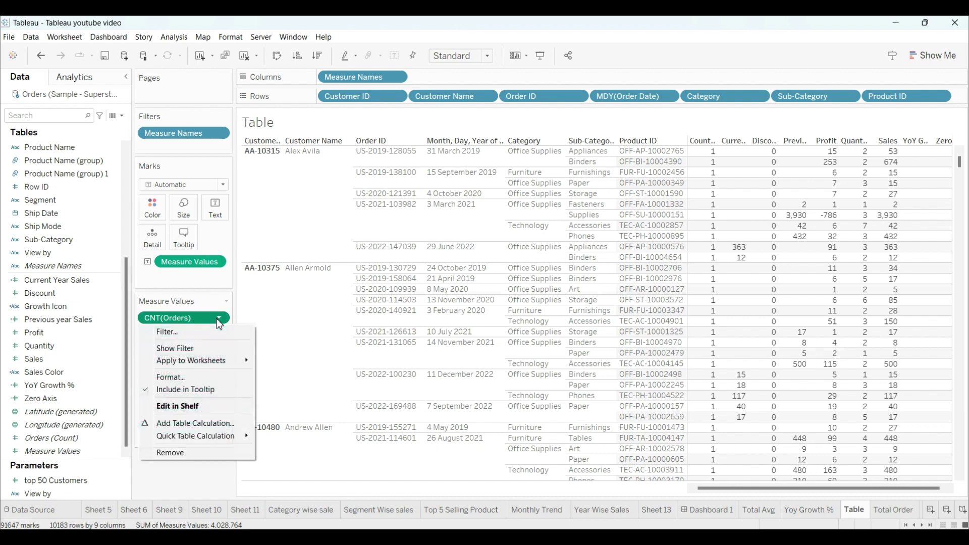
click(185, 453)
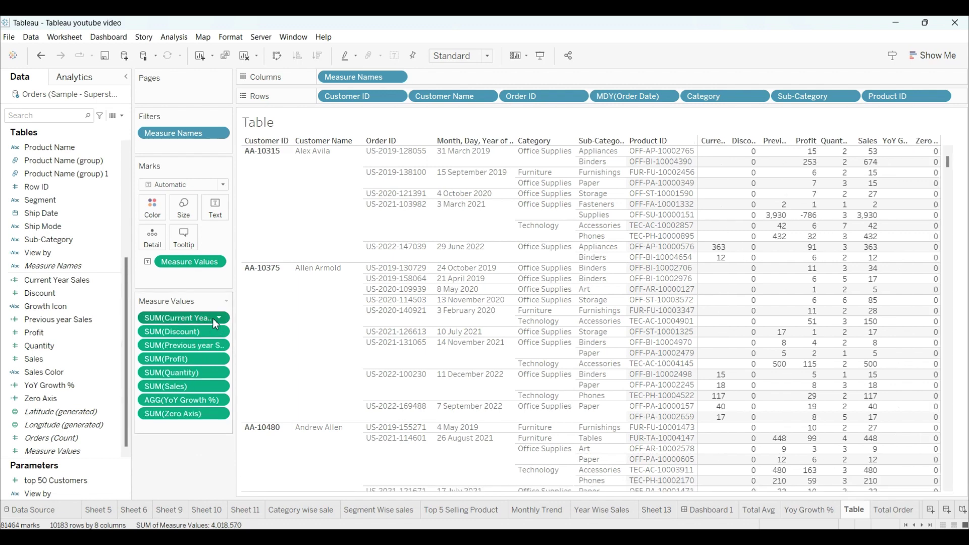
click(220, 319)
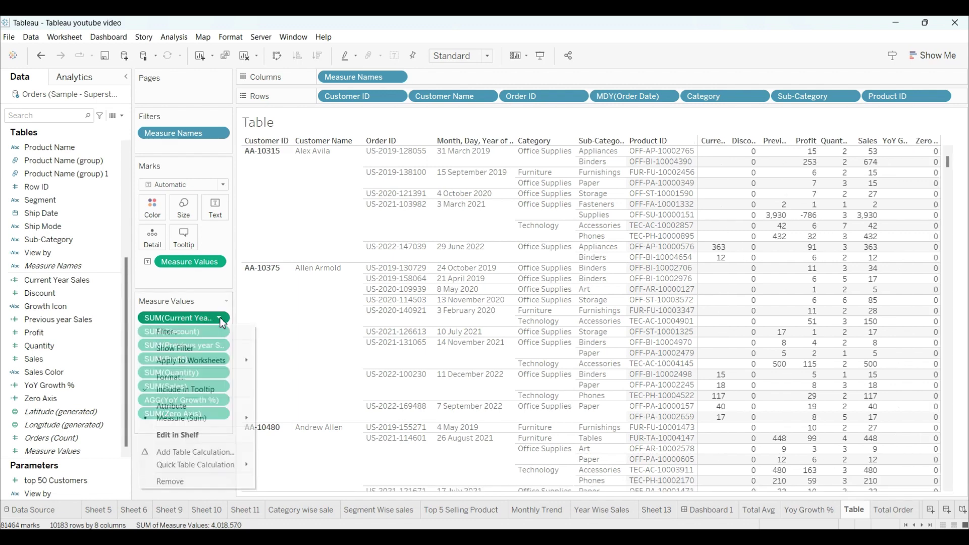
click(173, 482)
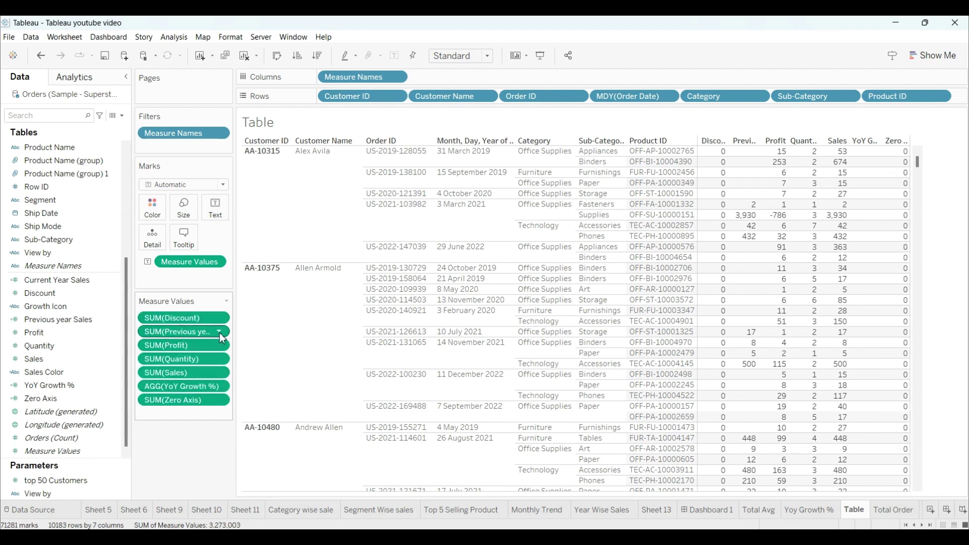
click(220, 332)
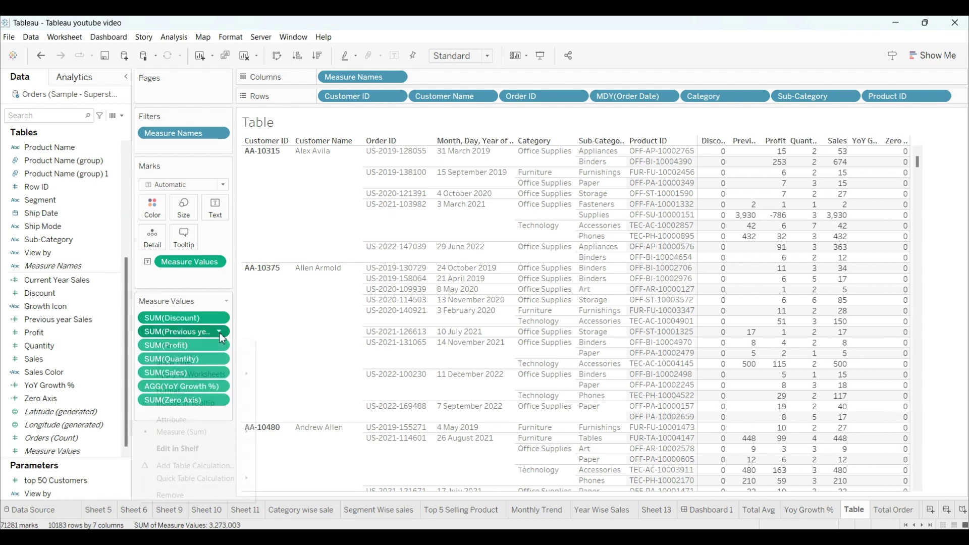
click(172, 495)
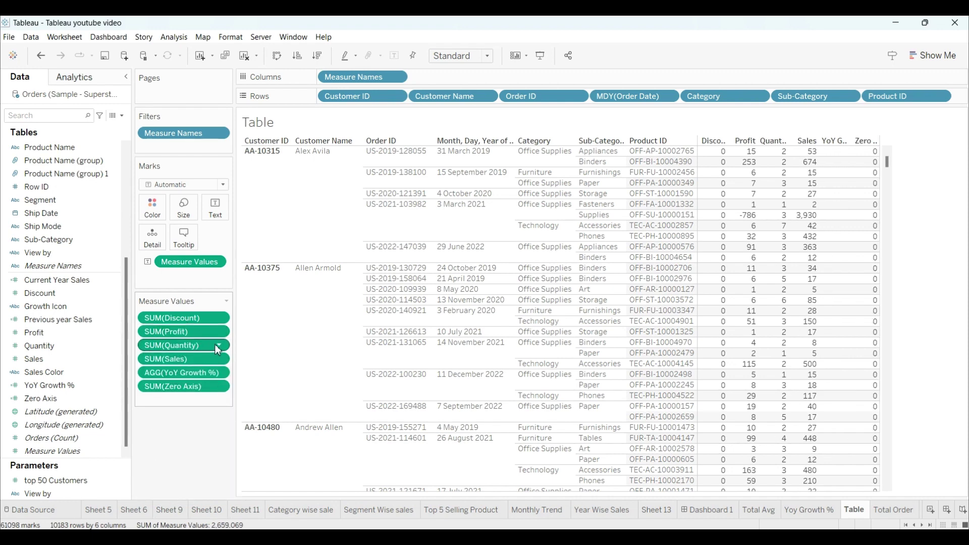
click(220, 347)
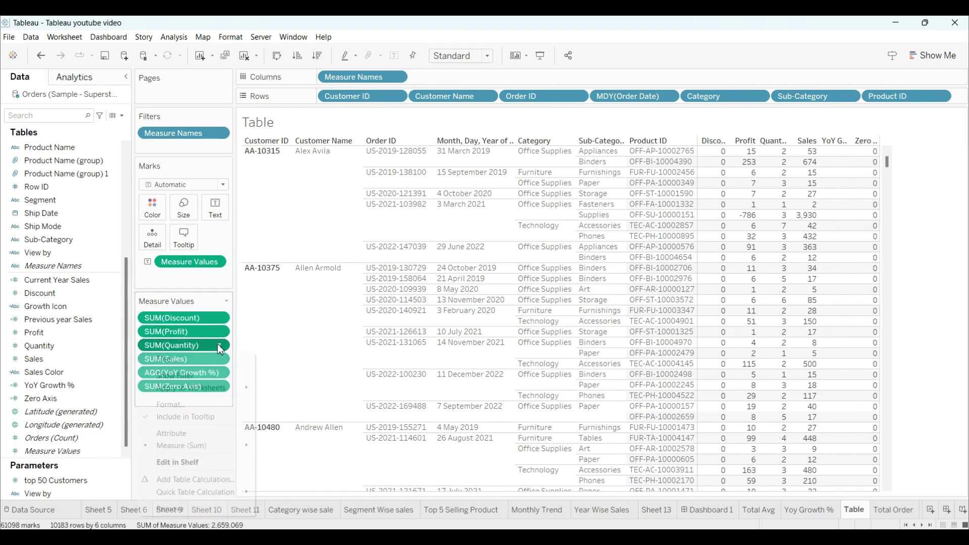
click(121, 452)
click(224, 373)
click(177, 504)
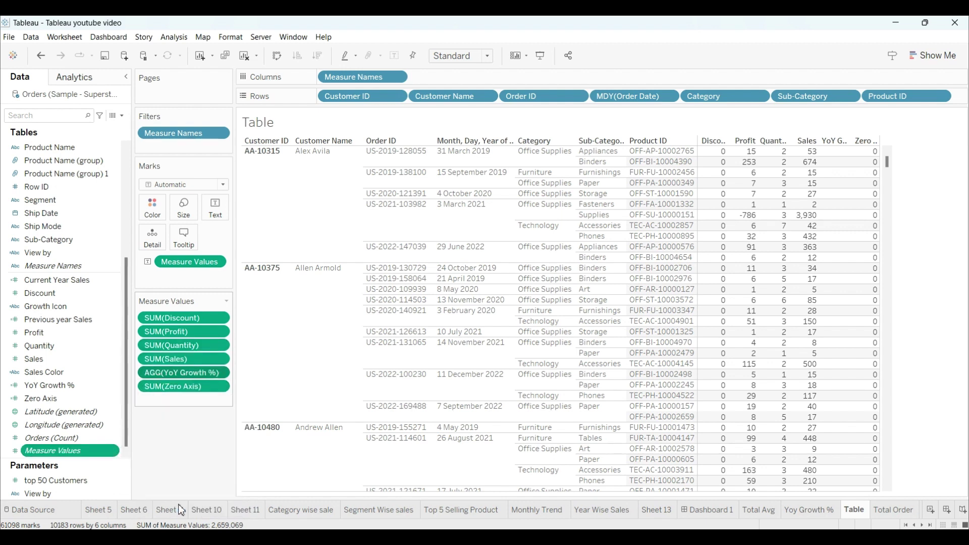
click(220, 373)
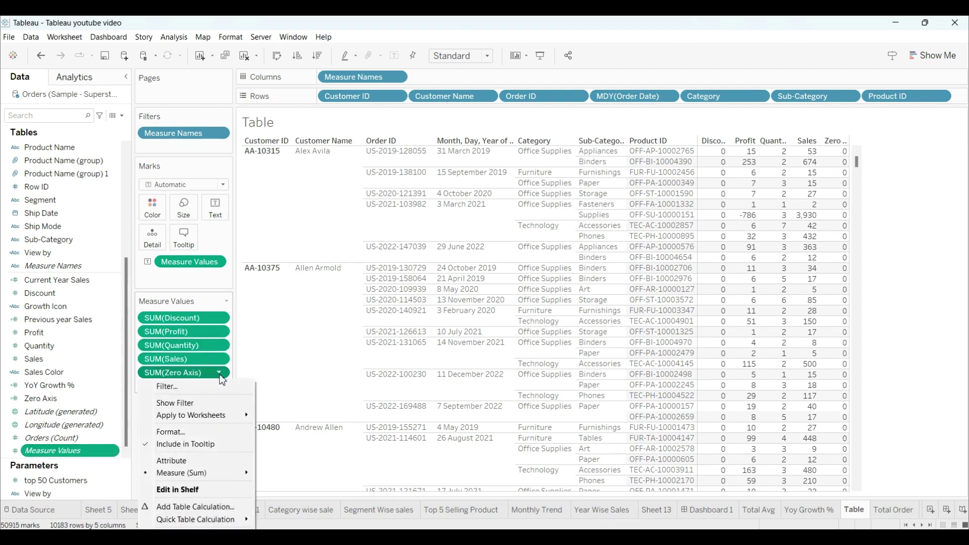
click(177, 534)
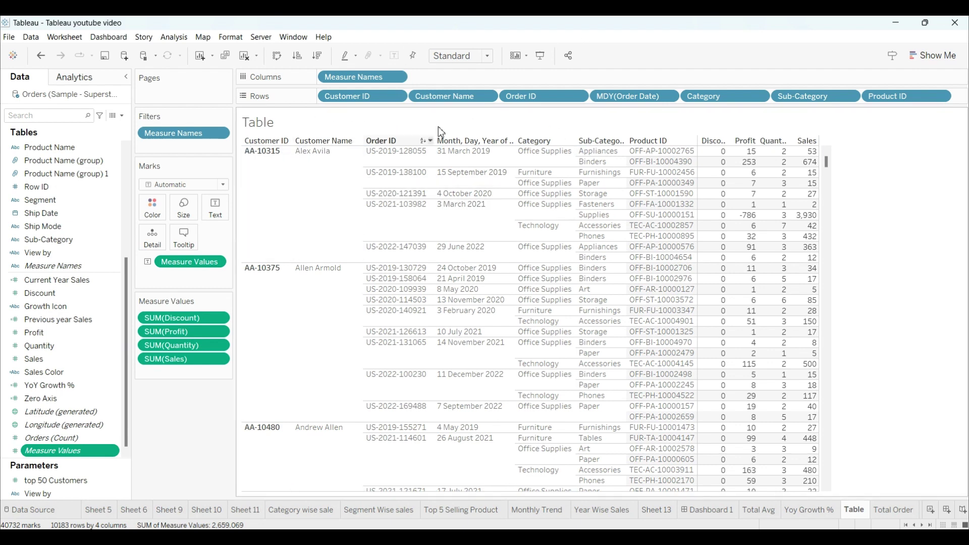
Drag the Discount column border to widen the measure columns so their headers read in full.
mouse_move(719, 161)
right_click(720, 152)
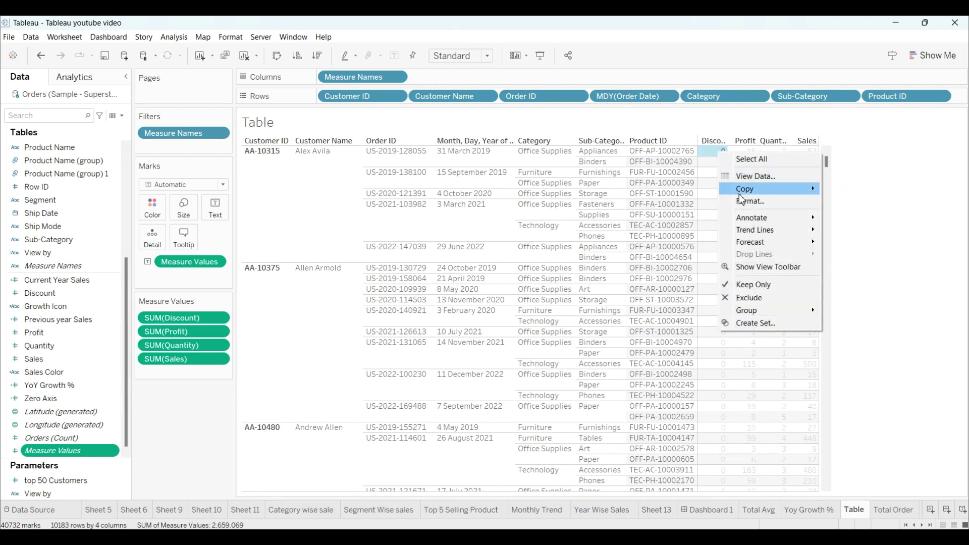
click(879, 259)
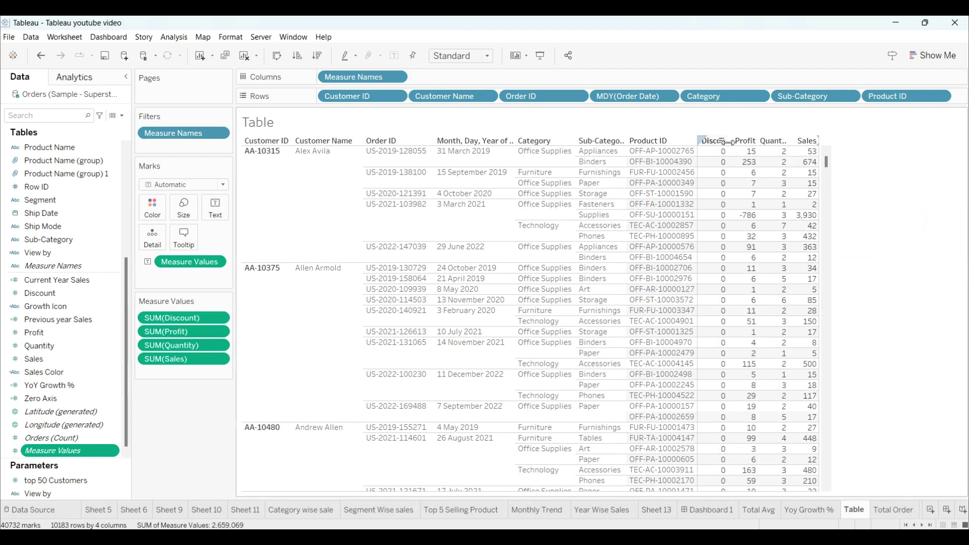
drag(728, 142, 742, 149)
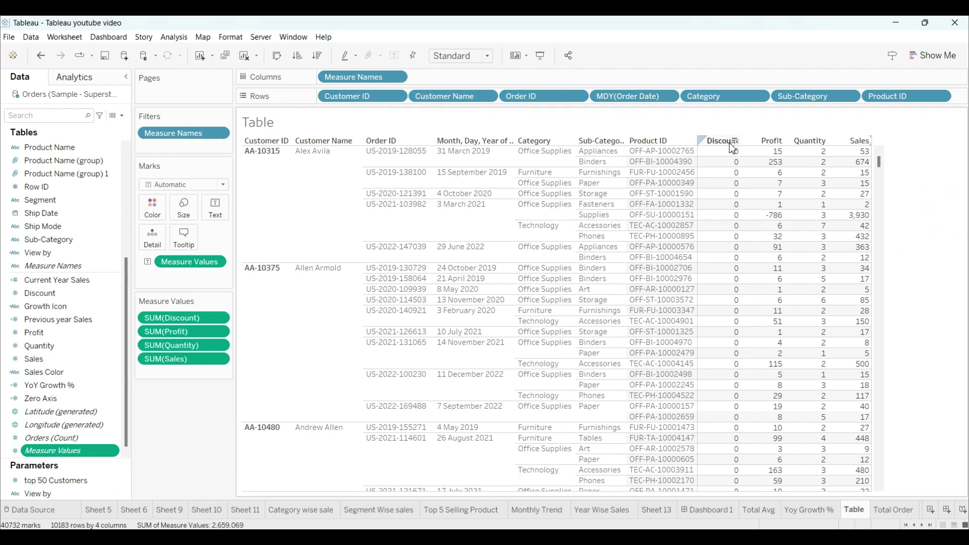
click(722, 143)
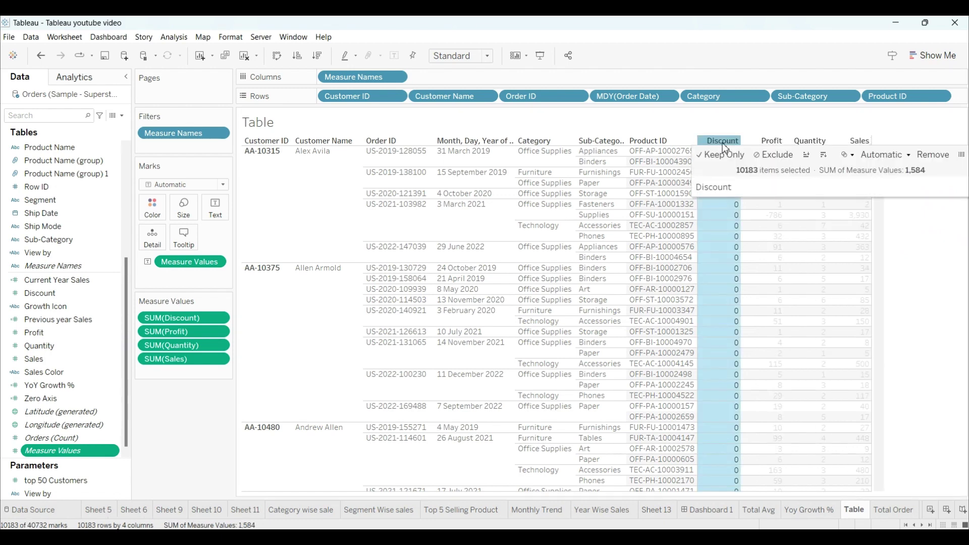
right_click(722, 213)
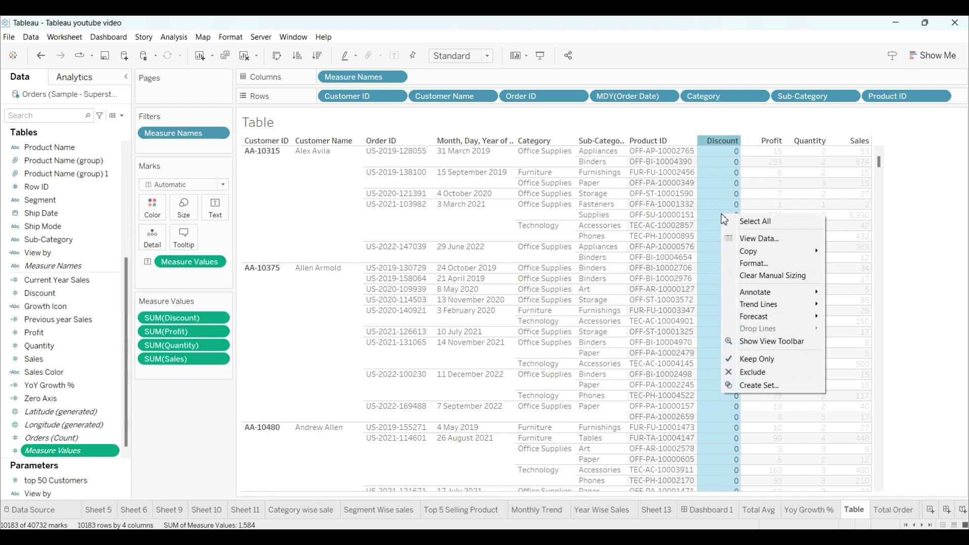
Set the Table sheet's pane alignment to Center.
click(762, 264)
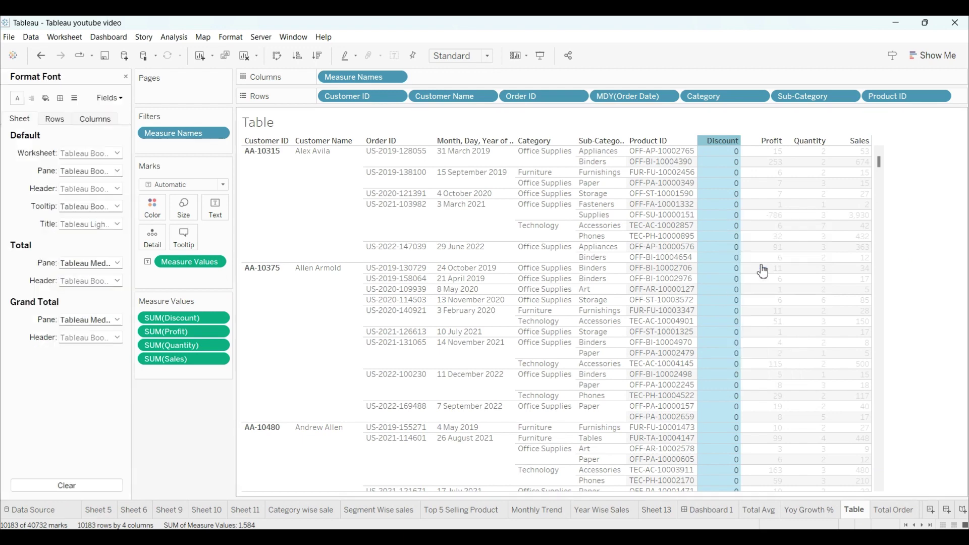
click(36, 101)
click(110, 155)
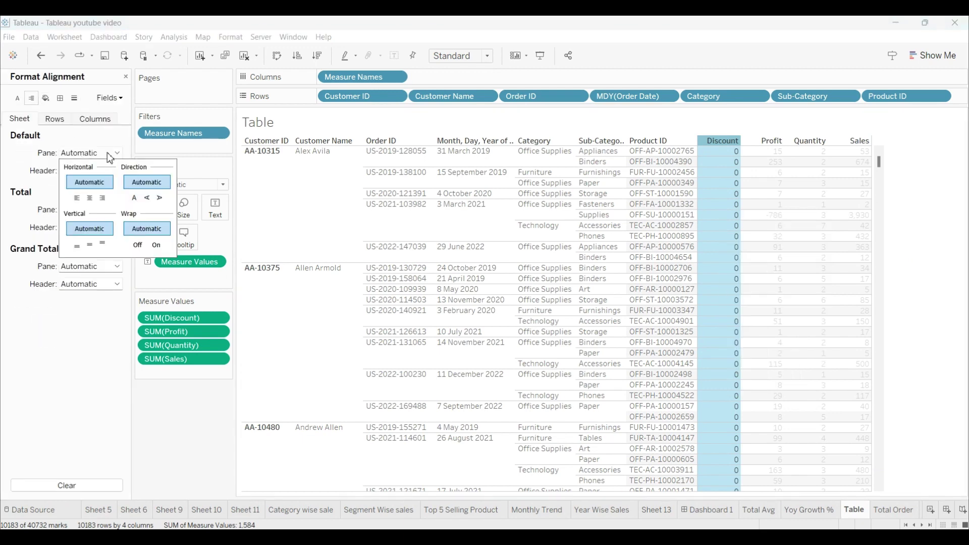
click(91, 199)
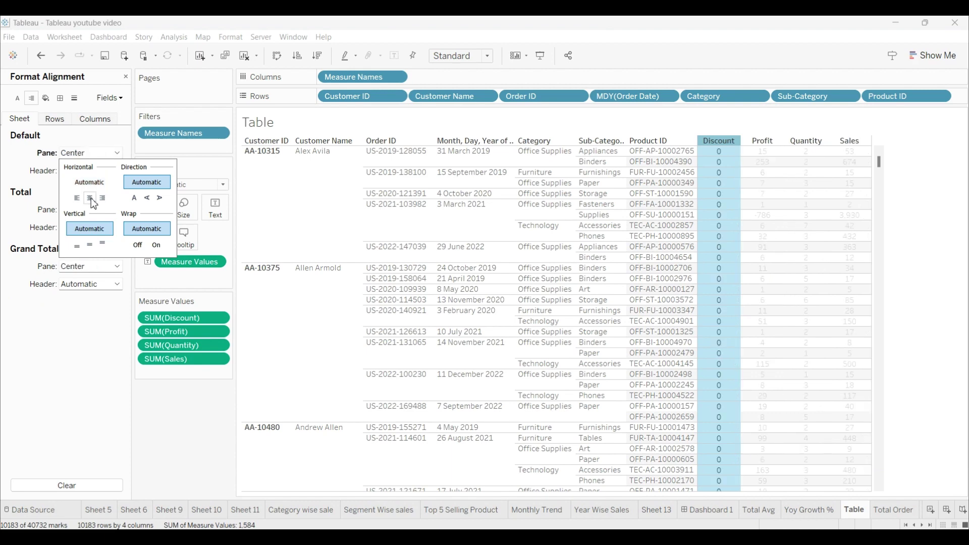
click(909, 222)
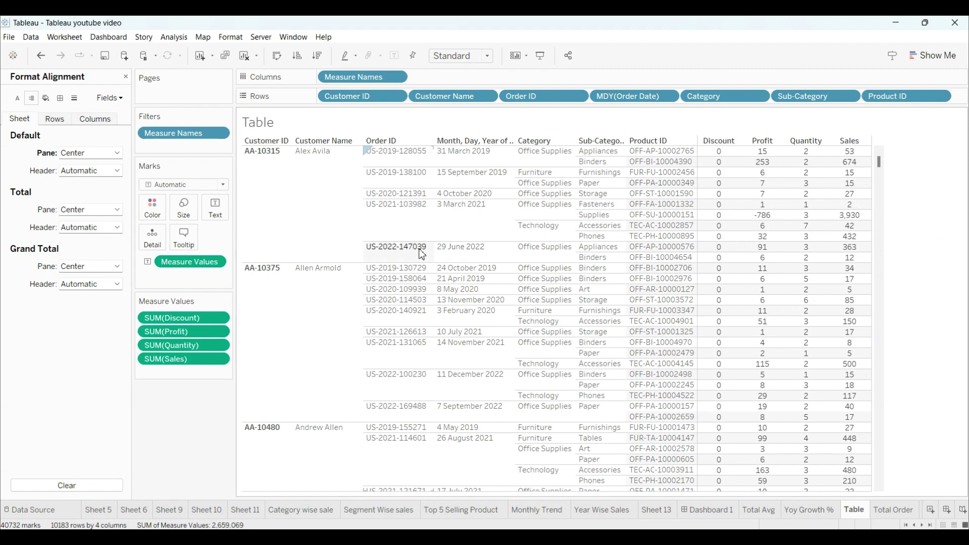
Give the Table sheet a light-green worksheet shading.
click(45, 98)
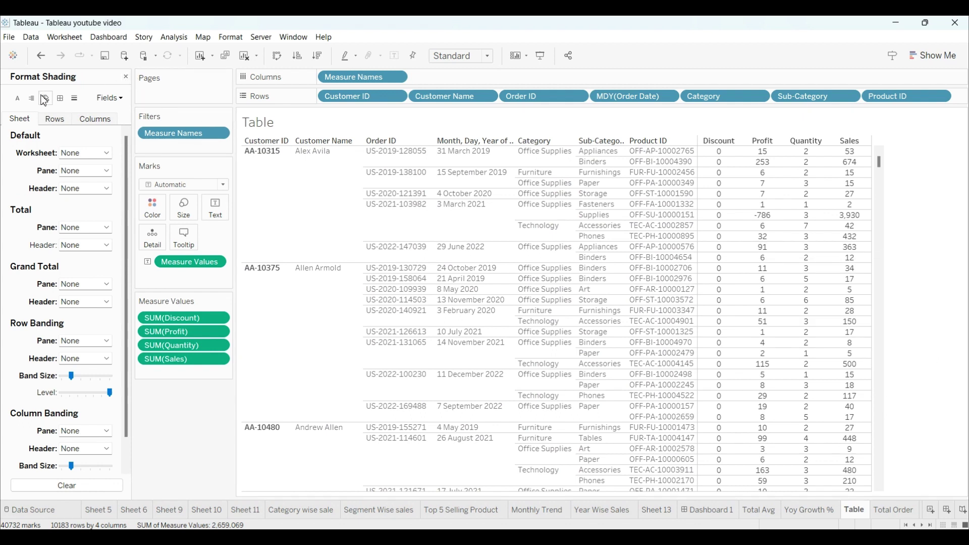
click(97, 155)
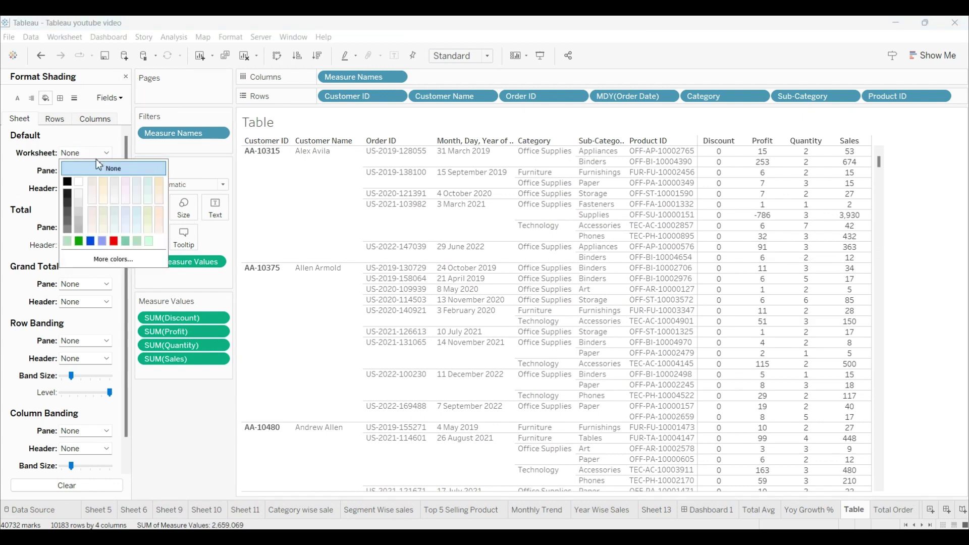
click(67, 243)
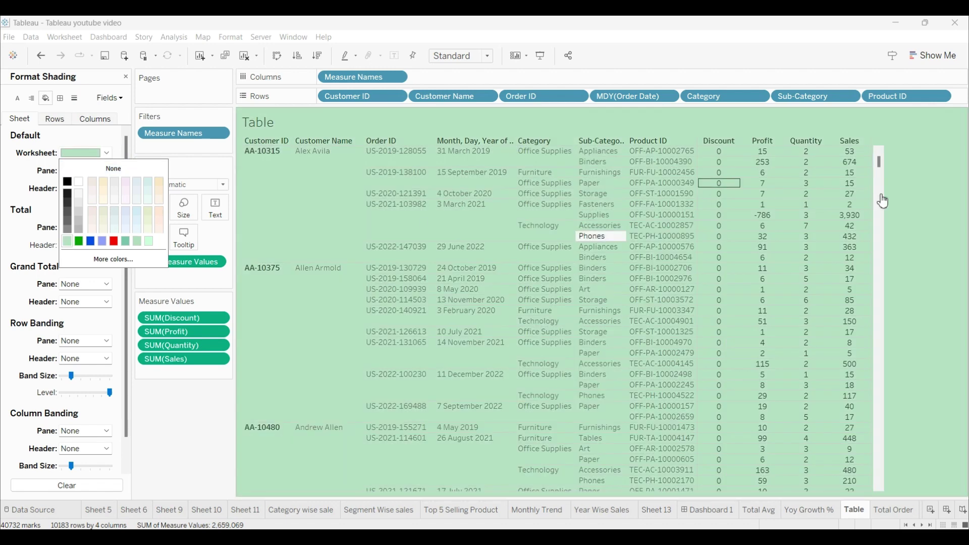
click(927, 219)
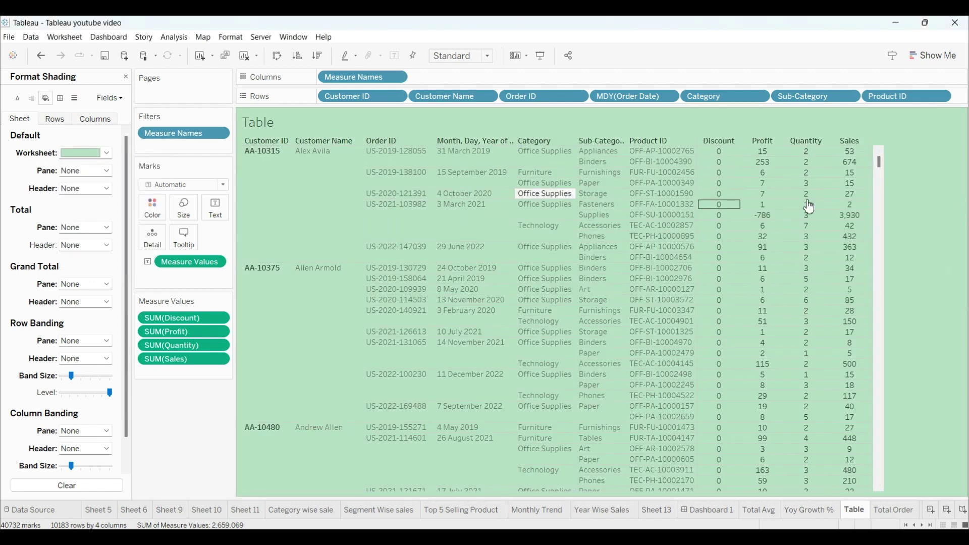
Give the Yoy Growth % sheet the same light-green worksheet shading.
click(823, 516)
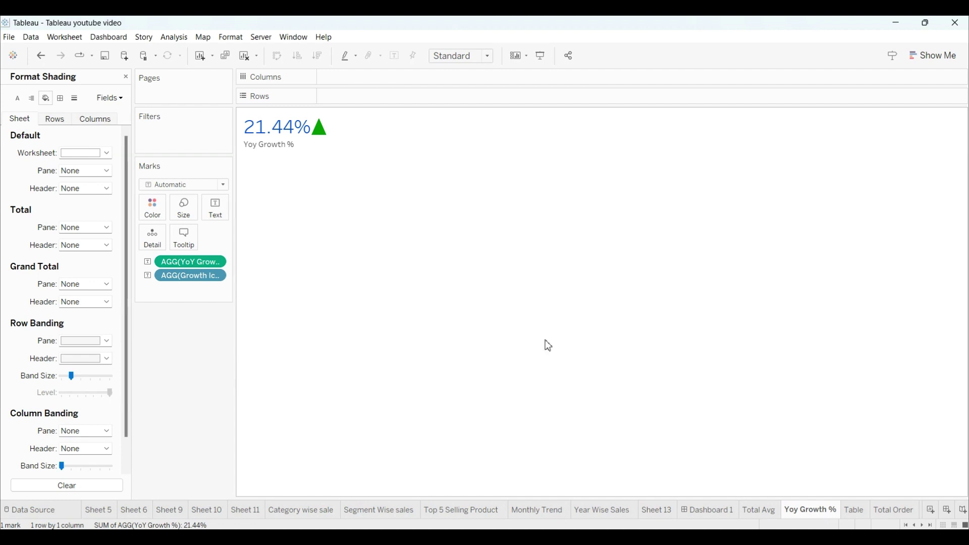
right_click(308, 145)
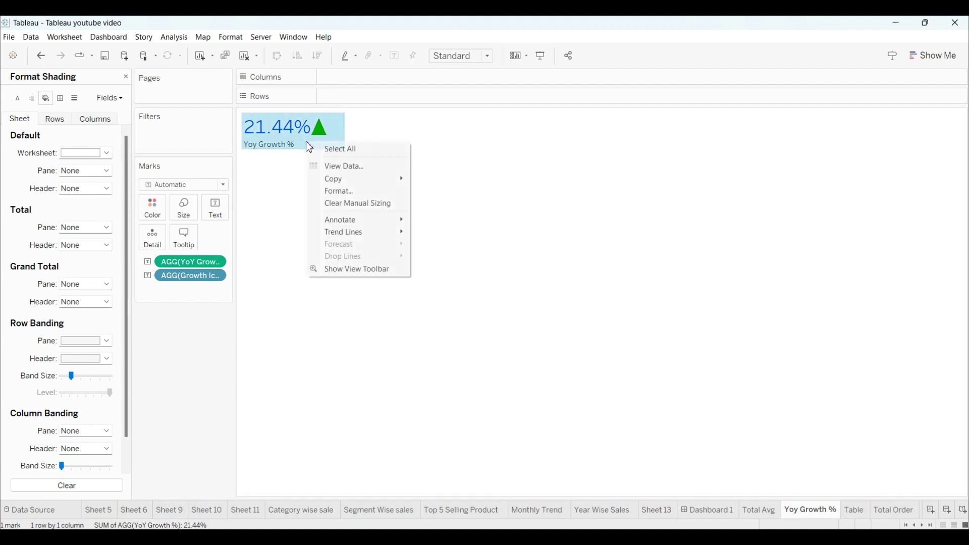
click(346, 192)
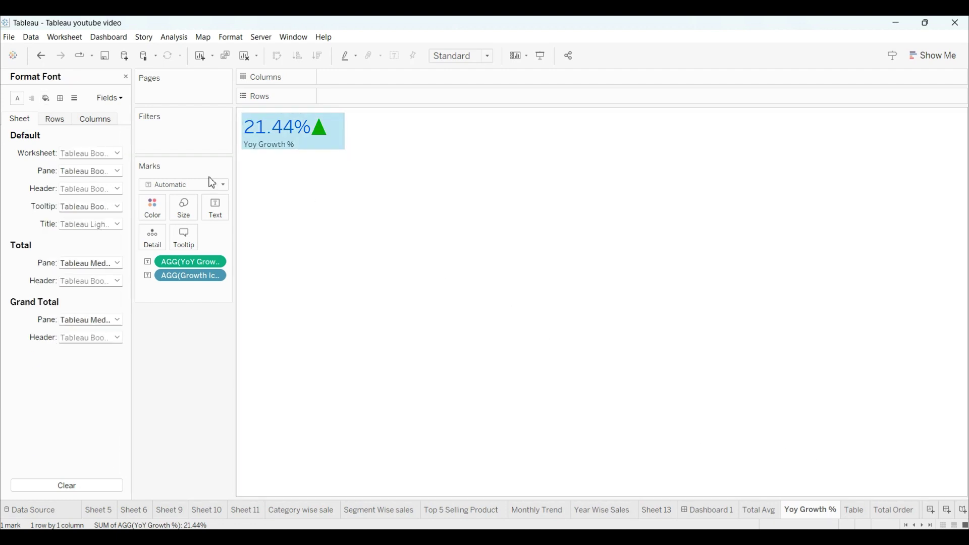
click(47, 101)
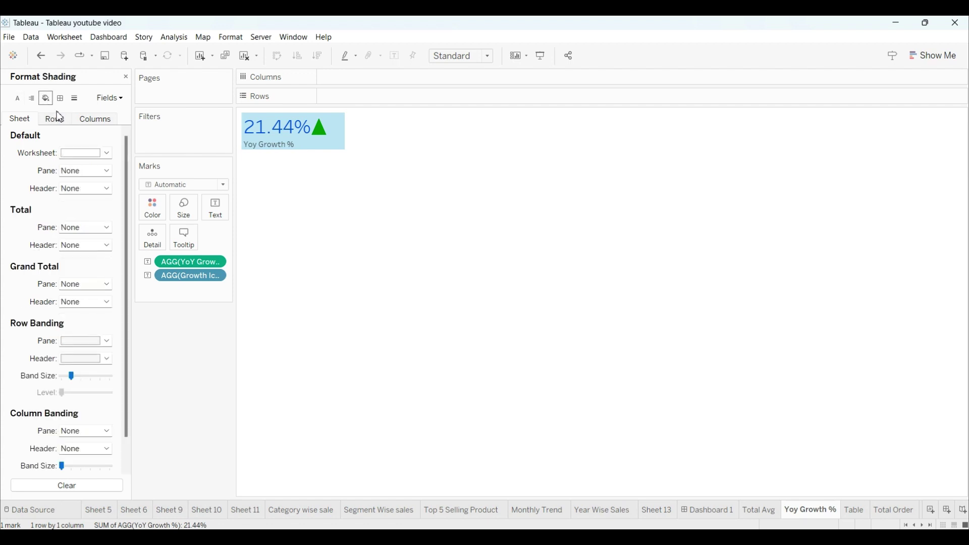
click(98, 154)
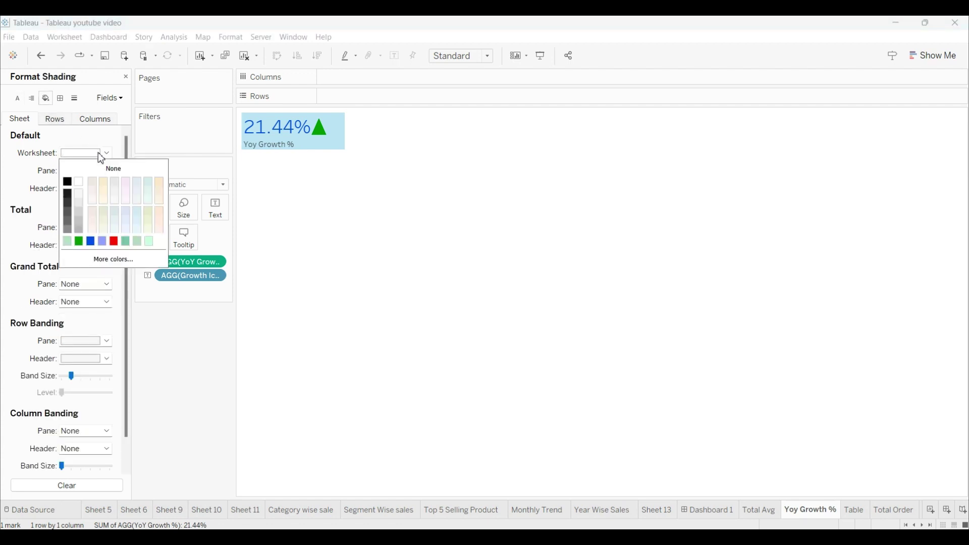
click(67, 241)
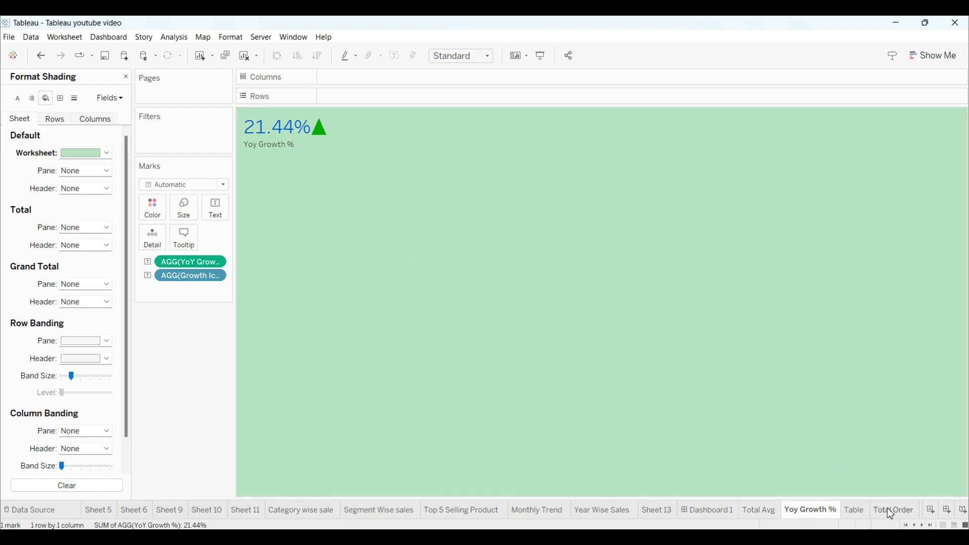
scroll(888, 513, down, 2)
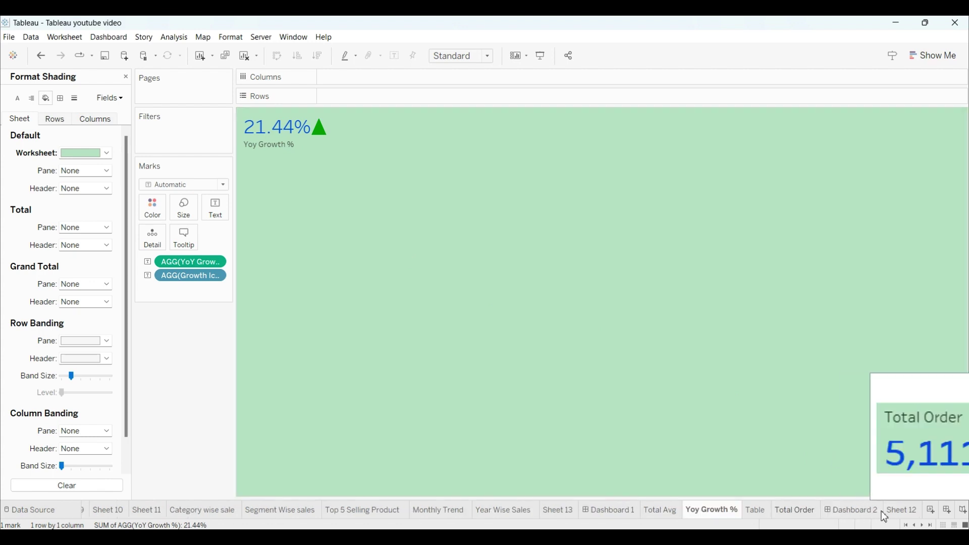
Add Table to Dashboard 2 as a floating view, sized to fill the canvas beside the logo.
click(857, 515)
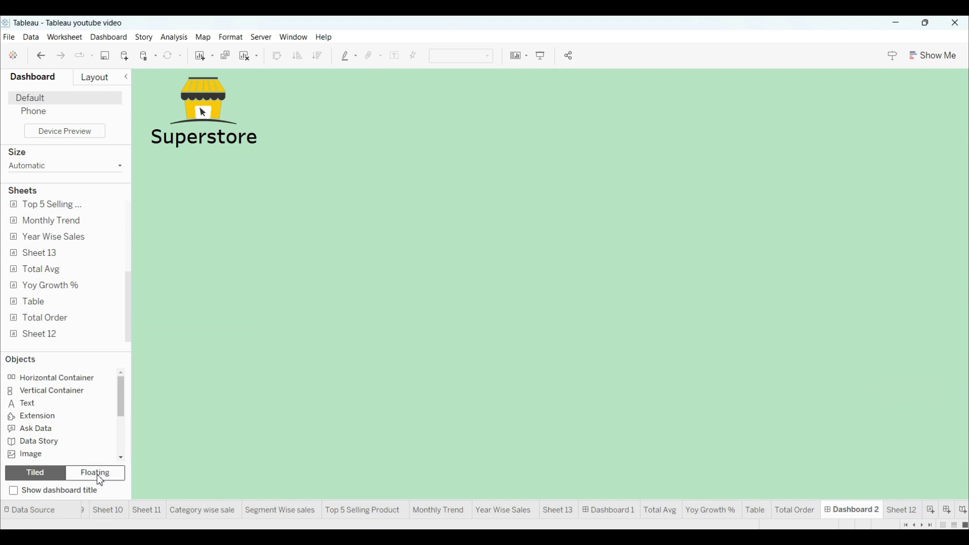
click(98, 478)
mouse_move(58, 305)
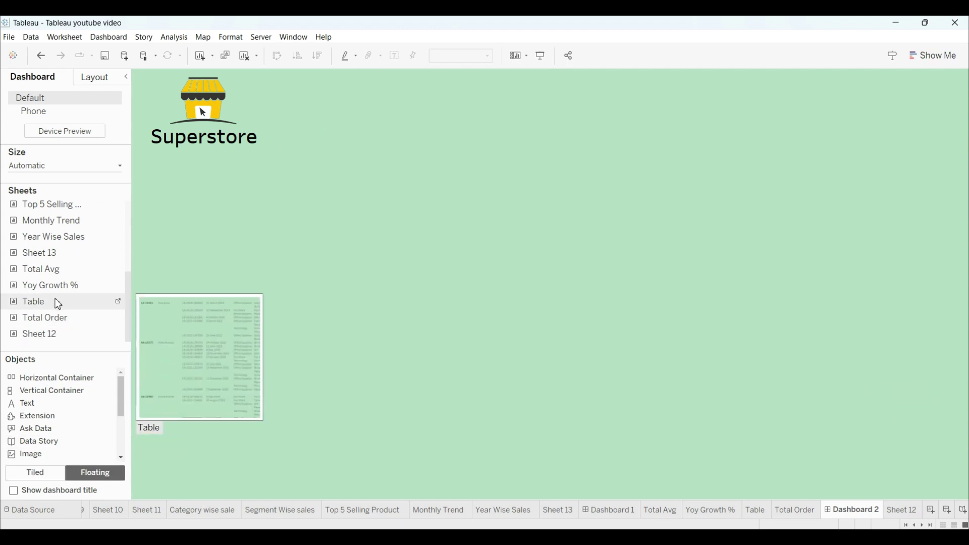
drag(58, 304, 247, 231)
drag(522, 368, 863, 468)
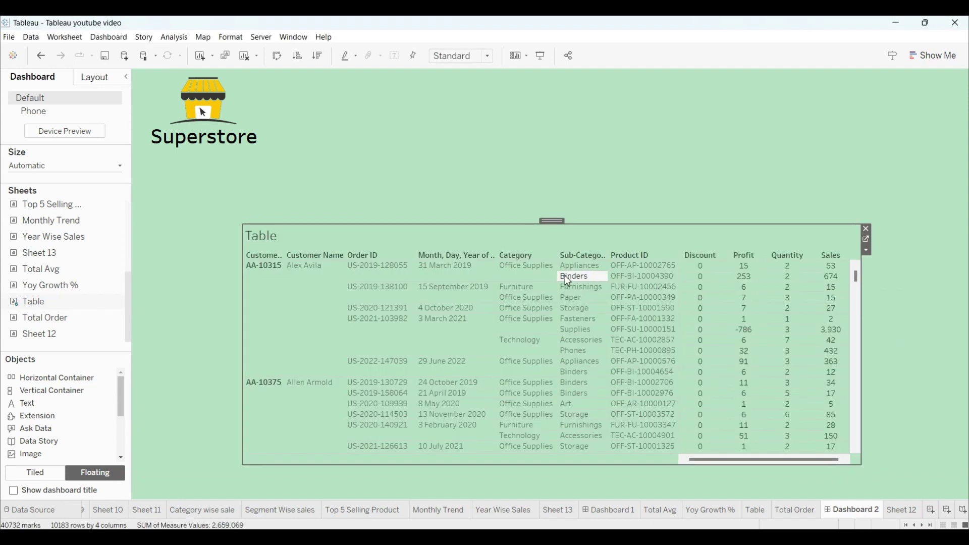
drag(555, 222, 578, 123)
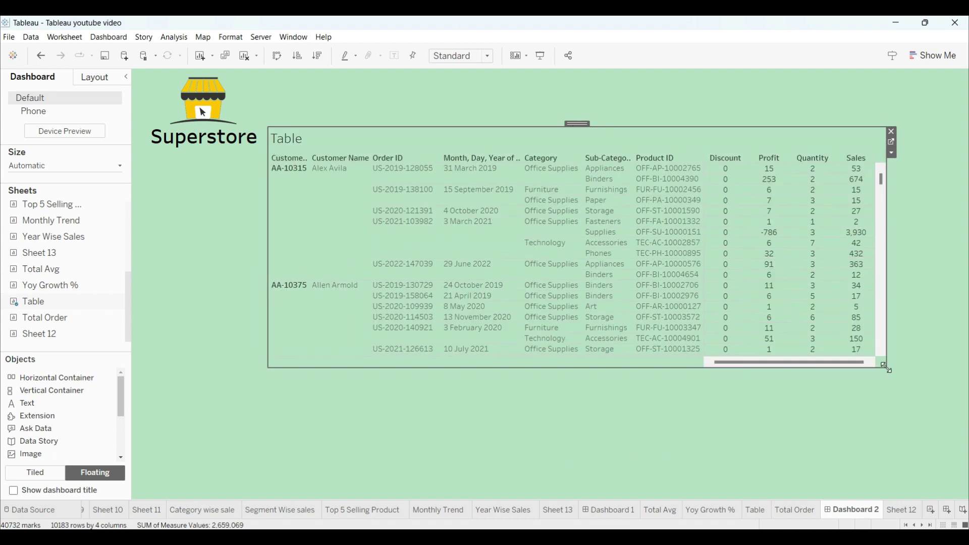
drag(889, 370, 967, 502)
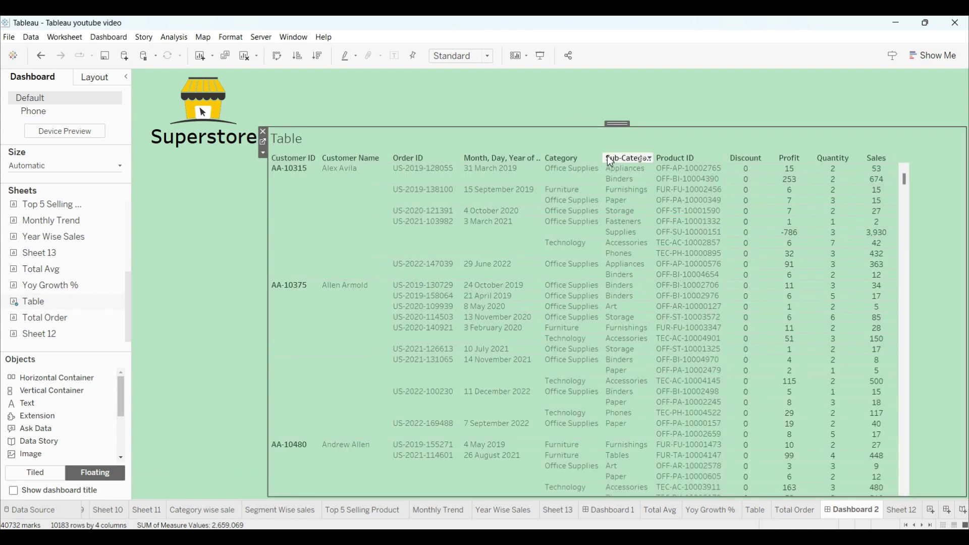
mouse_move(68, 307)
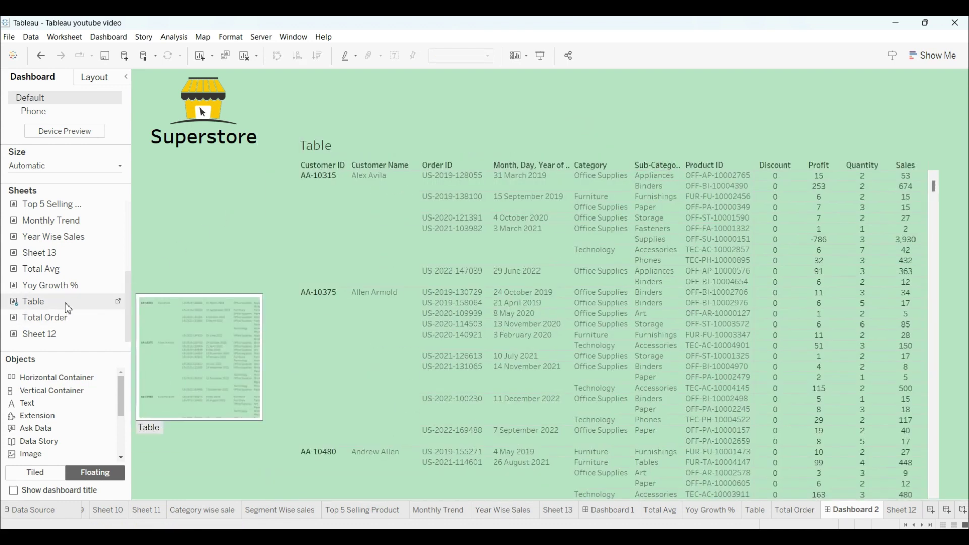
Add the Yoy Growth % sheet as a small, shrunk panel with its title hidden.
drag(71, 285, 153, 307)
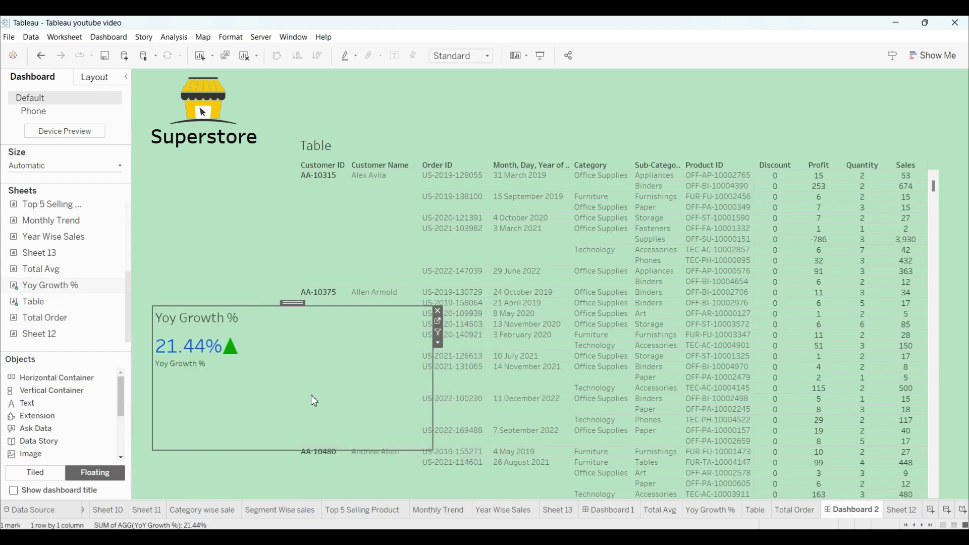
drag(414, 441, 289, 410)
right_click(223, 349)
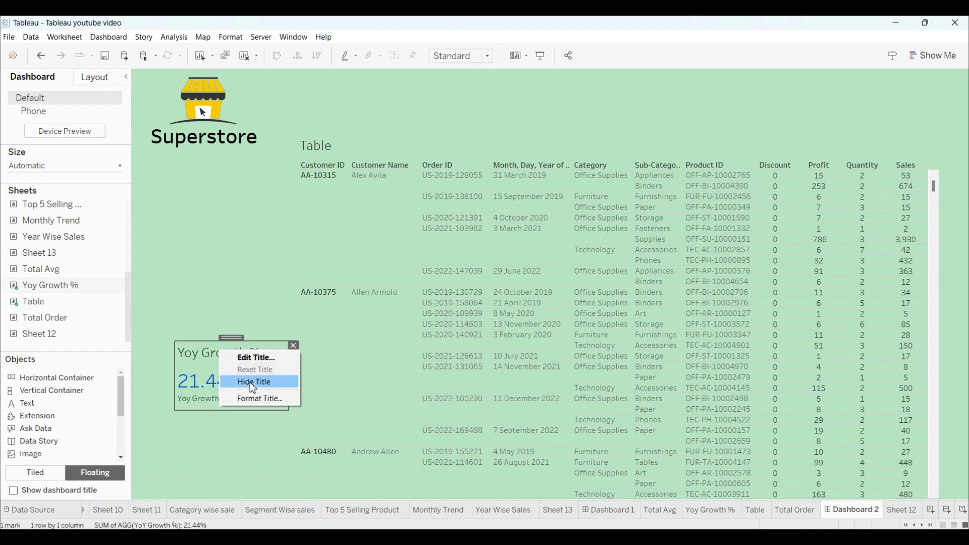
click(249, 383)
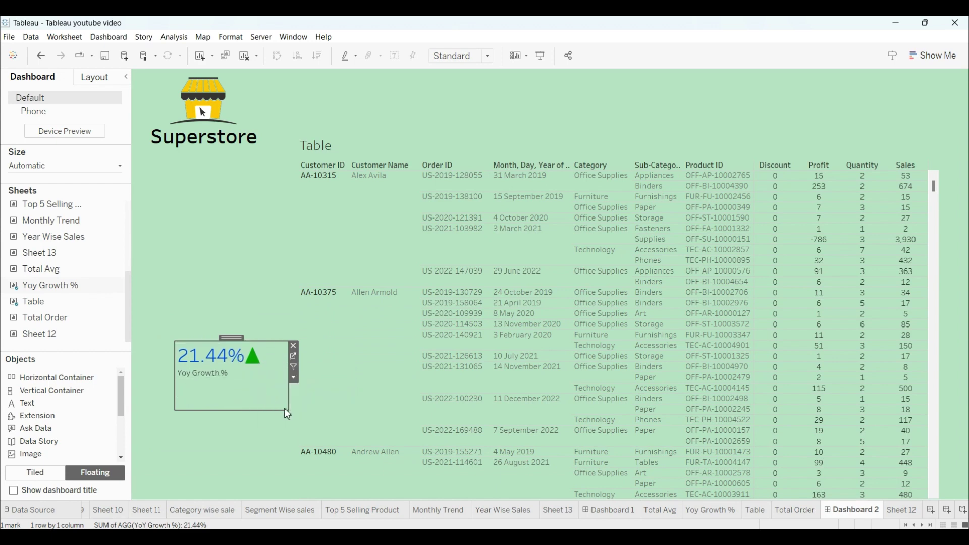
mouse_move(289, 412)
mouse_down()
mouse_move(277, 385)
mouse_move(276, 400)
mouse_move(294, 401)
mouse_up()
click(217, 284)
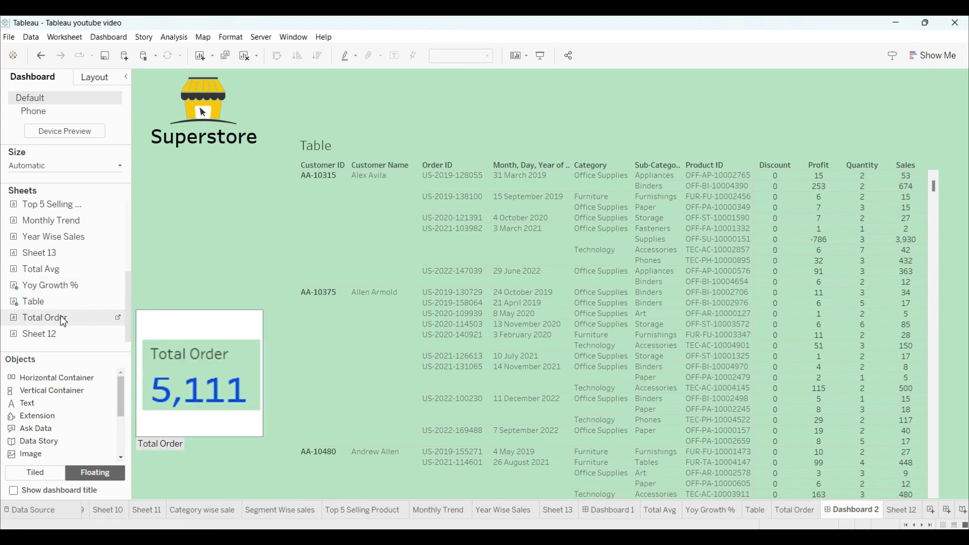
Drop the Total Avg sheet above Yoy Growth, narrow it, and hide its title.
mouse_move(63, 271)
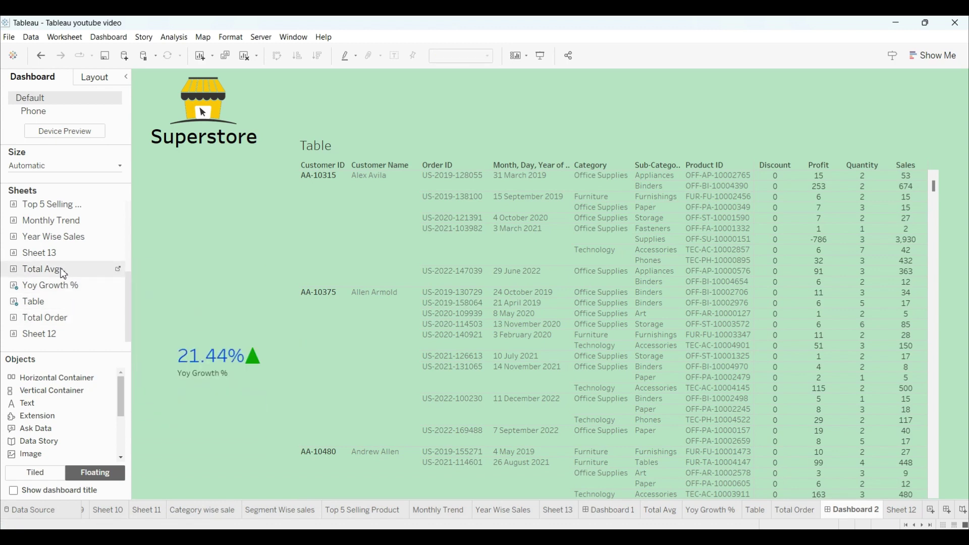
drag(63, 273, 168, 177)
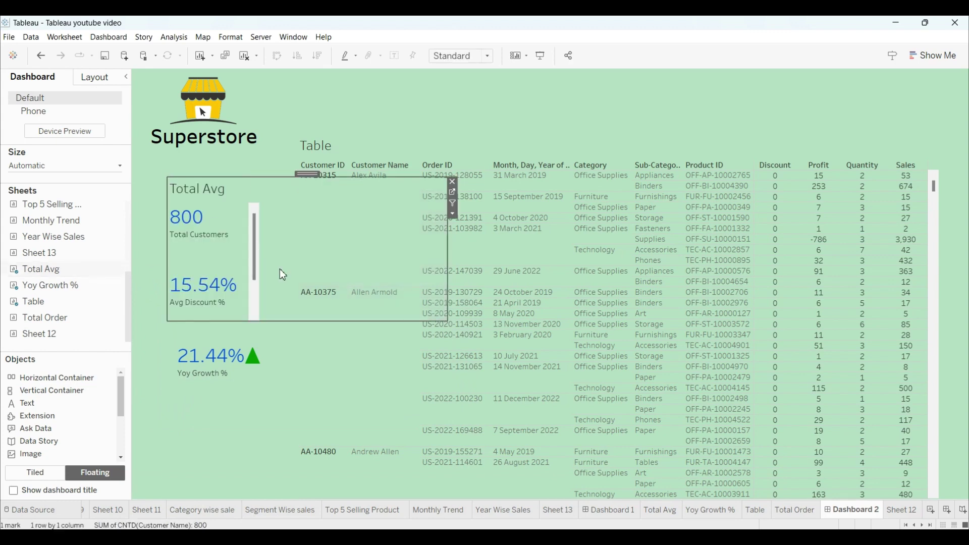
right_click(216, 191)
drag(445, 318, 259, 395)
click(235, 224)
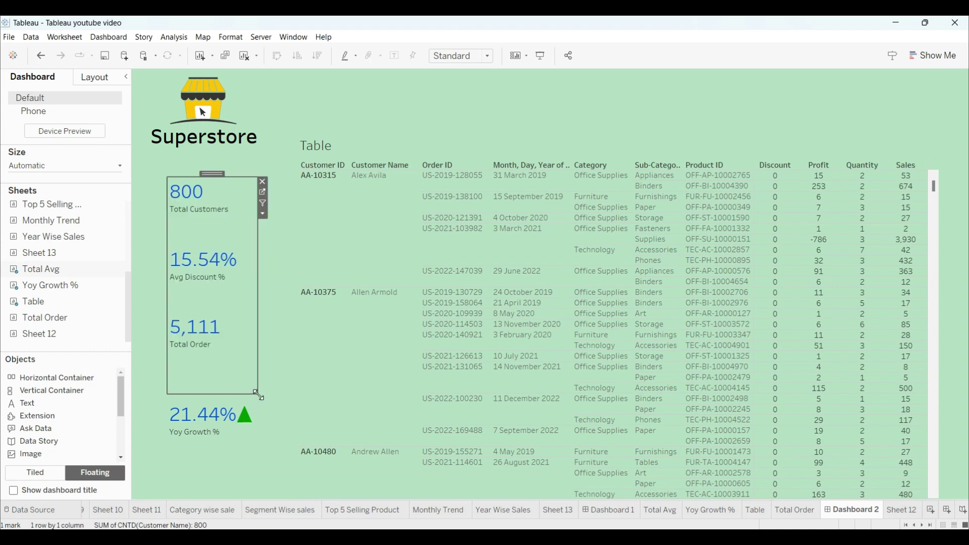
click(315, 388)
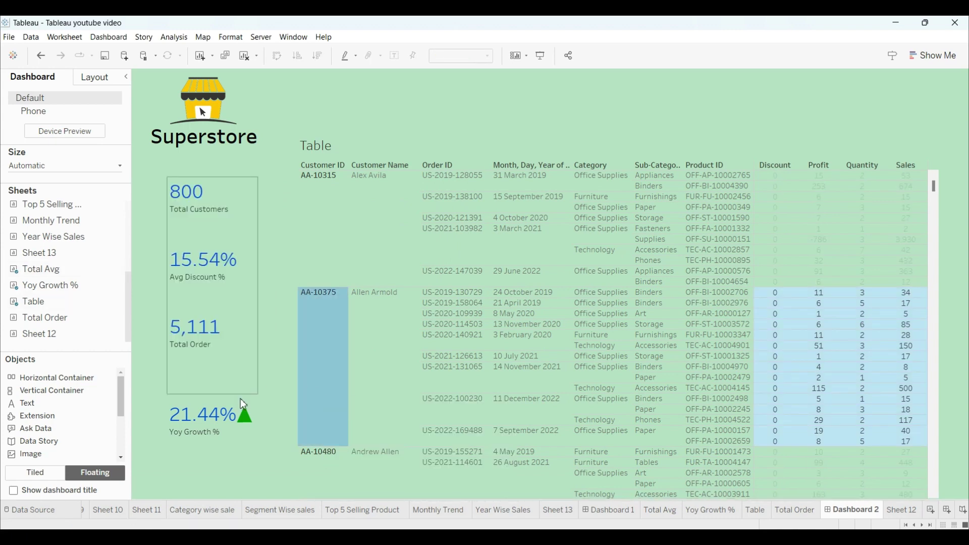
Add a navigation button titled Sales Analytics that navigates to Dashboard 1.
scroll(60, 413, down, 4)
drag(32, 430, 192, 102)
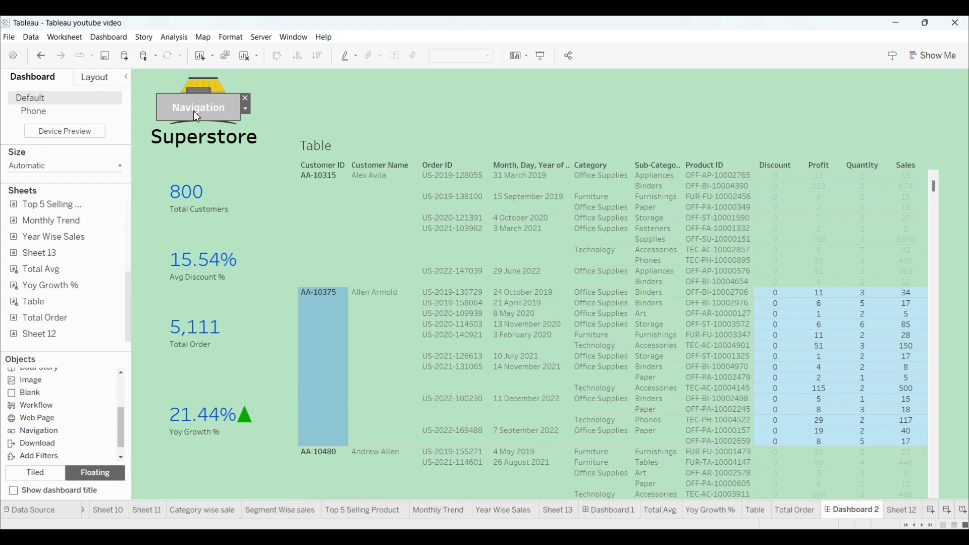
double_click(196, 116)
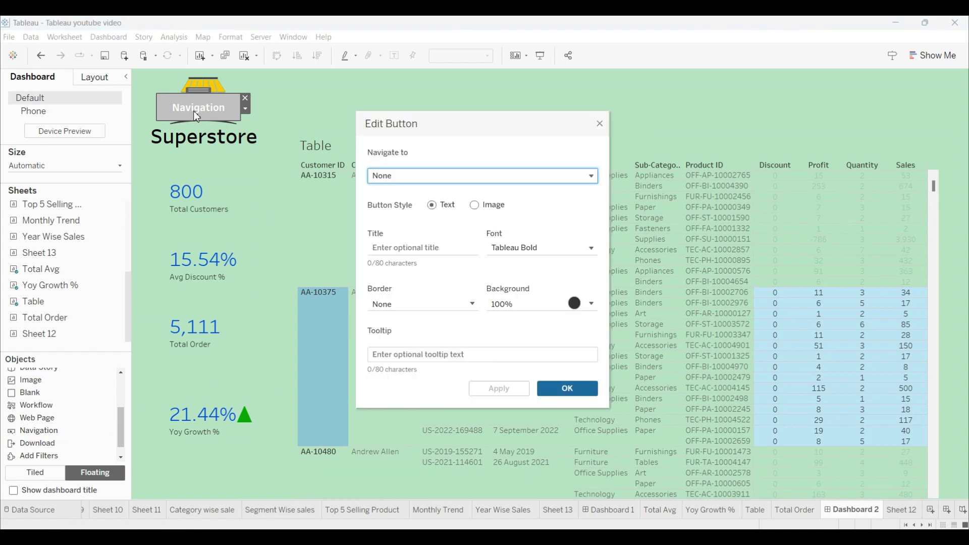
click(424, 183)
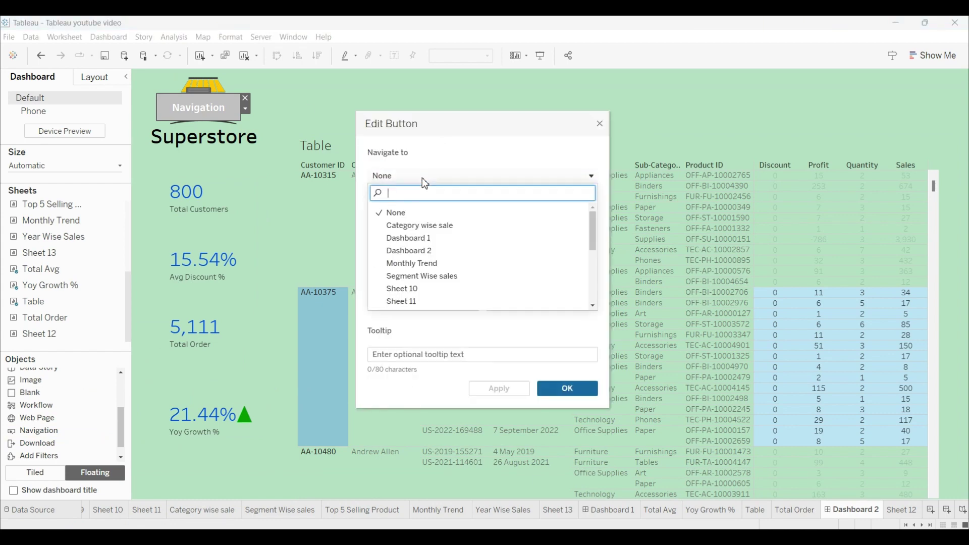
click(422, 238)
click(415, 250)
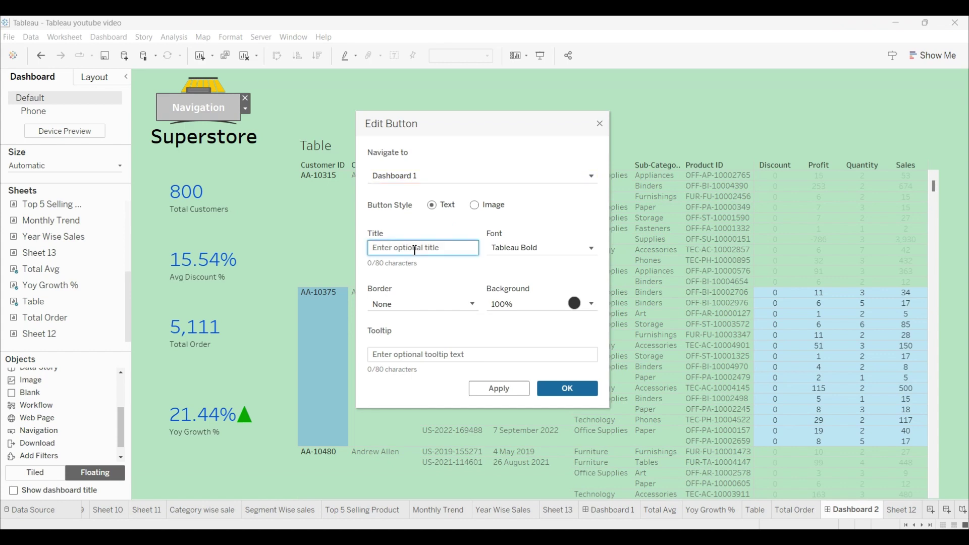
text(Salw)
text(s Ana)
text(l)
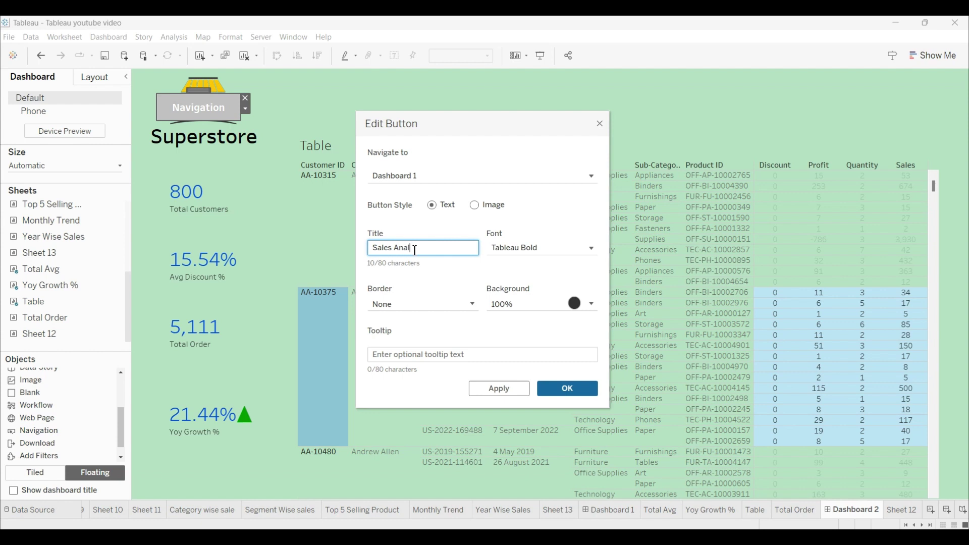
text(ytics)
click(569, 388)
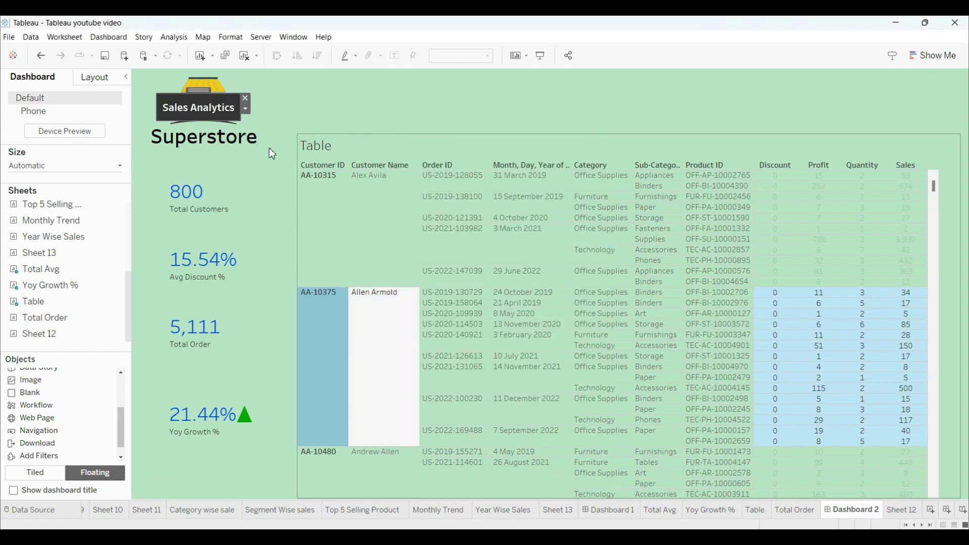
Move the Sales Analytics button beside the logo and add a second Navigation object.
drag(200, 91, 308, 89)
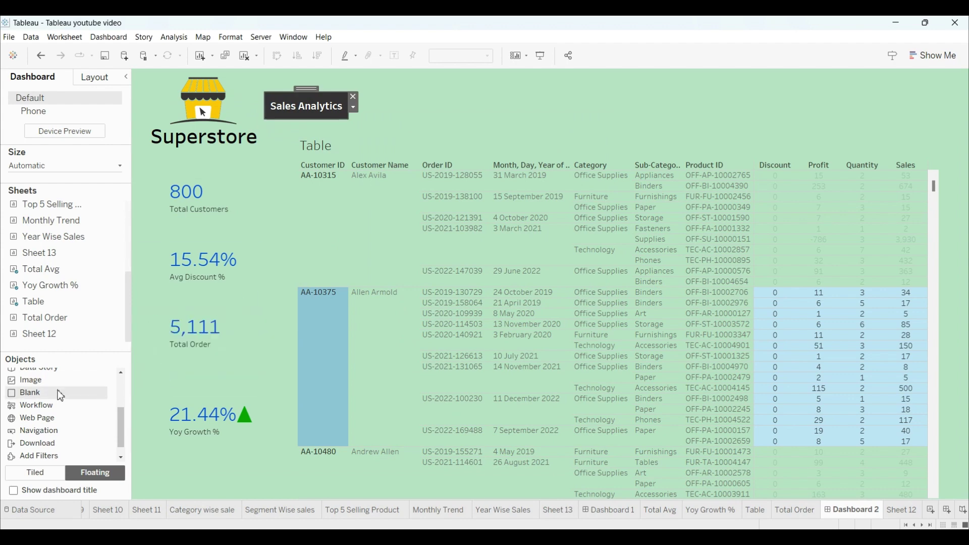
scroll(59, 389, up, 3)
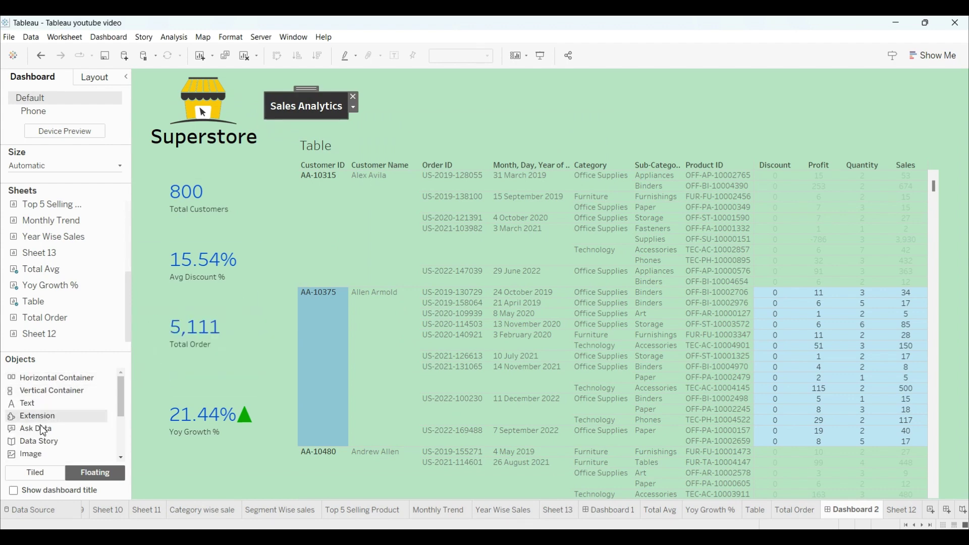
scroll(51, 409, down, 3)
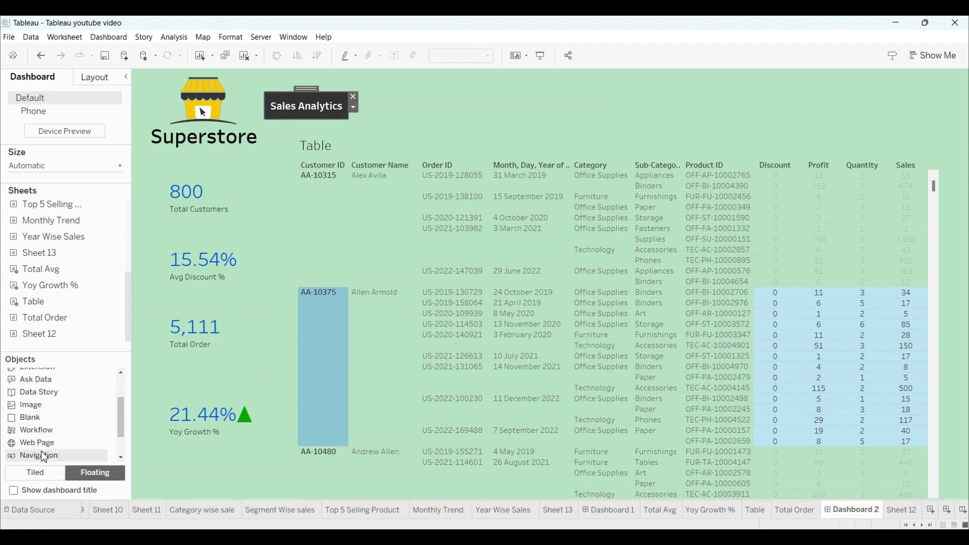
drag(43, 455, 401, 91)
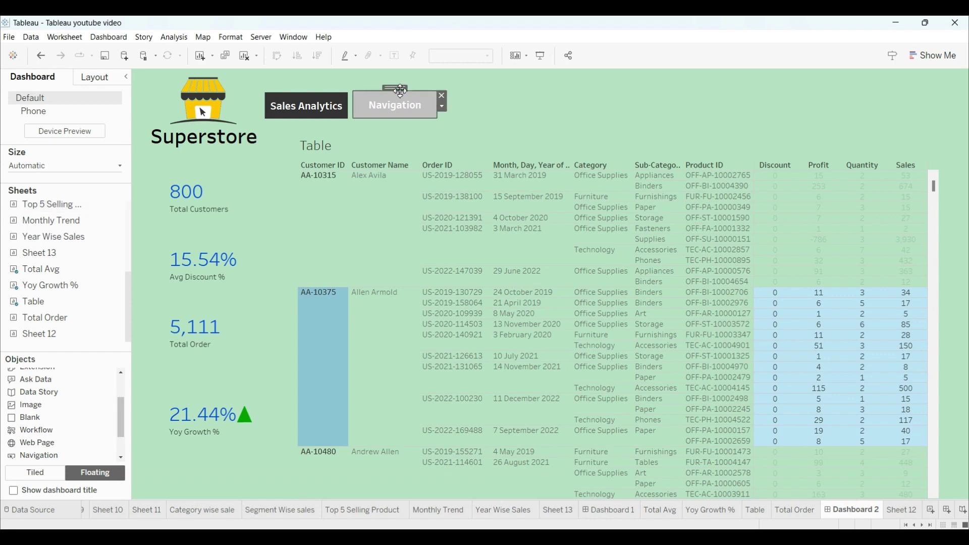
Title the second button Detail Reports and set it to navigate to Dashboard 2.
double_click(399, 104)
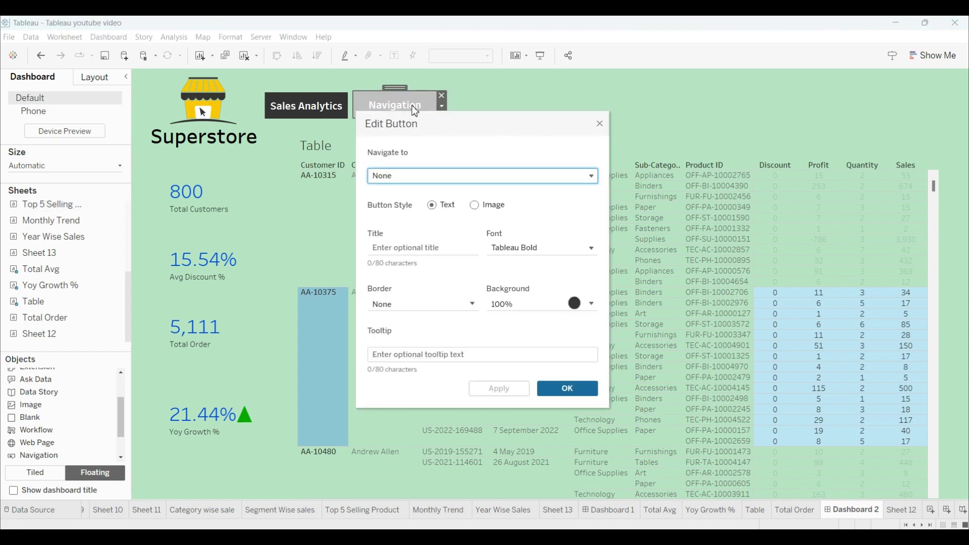
click(414, 249)
text(De)
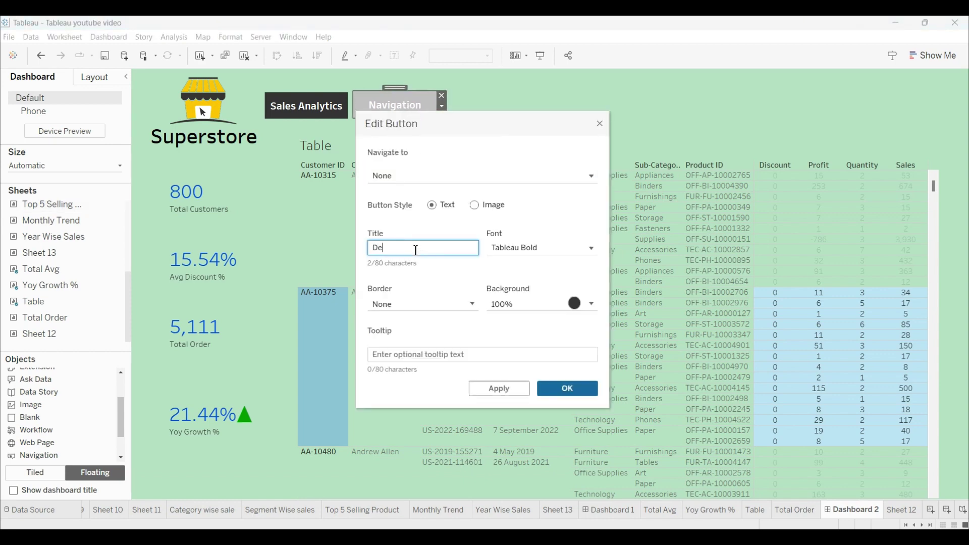
text(tails)
text(Reports)
click(405, 177)
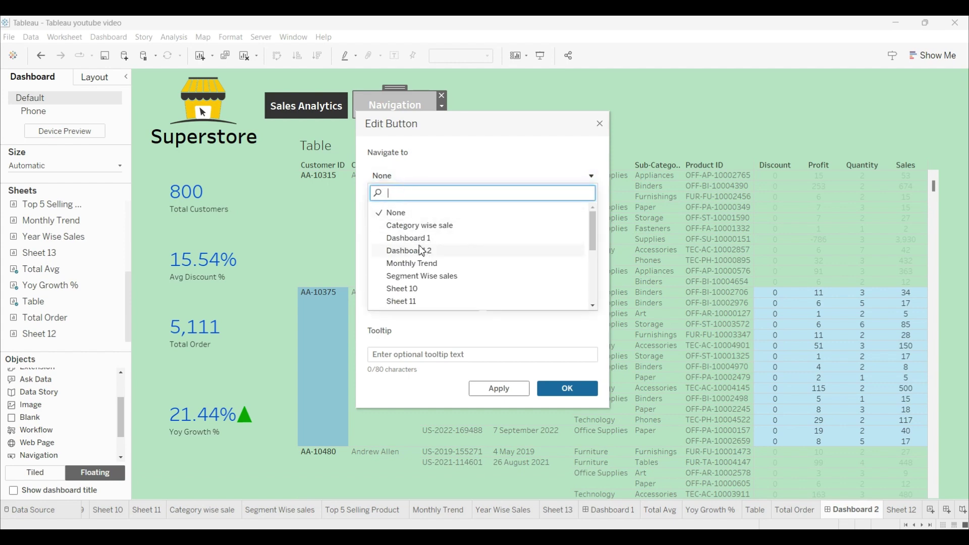
click(421, 251)
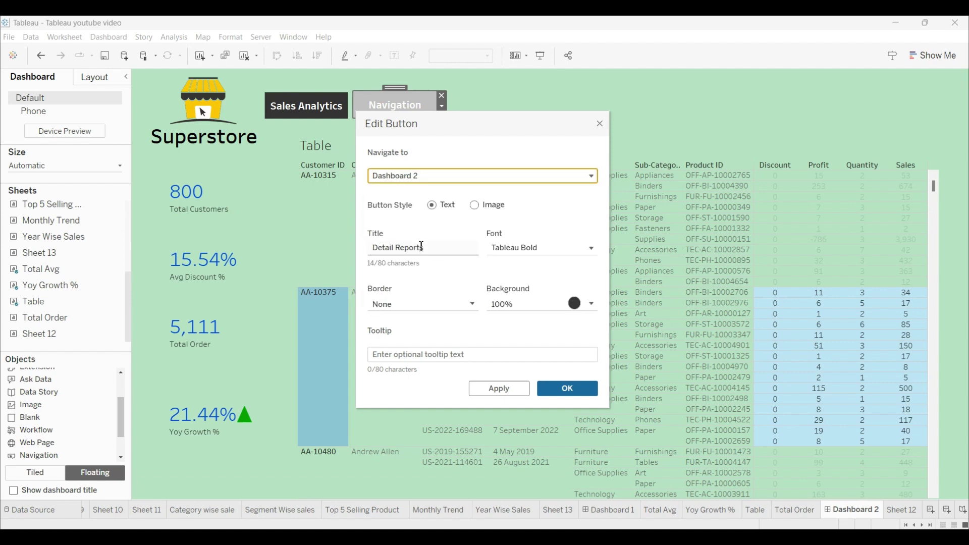
Give the Detail Reports button a light grey background and confirm its settings.
click(590, 304)
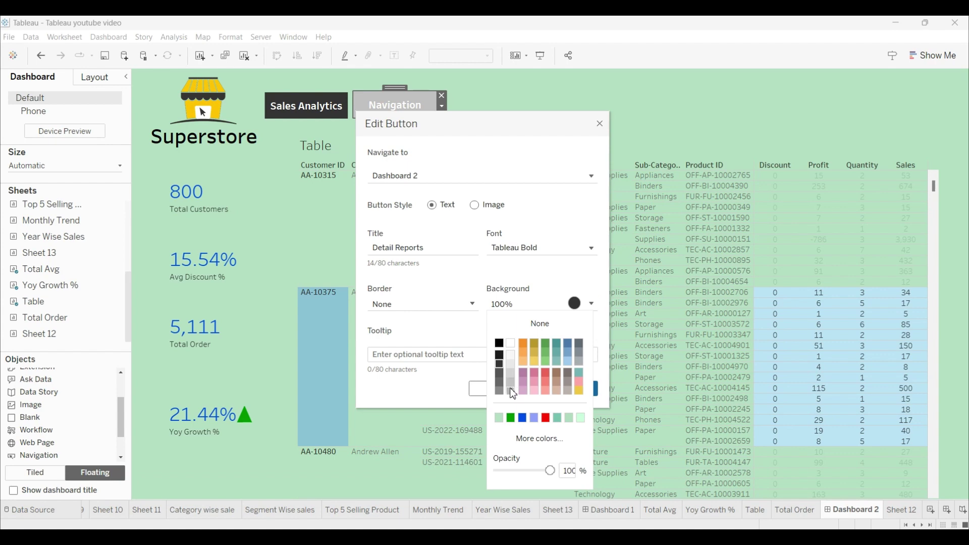
click(511, 396)
click(557, 294)
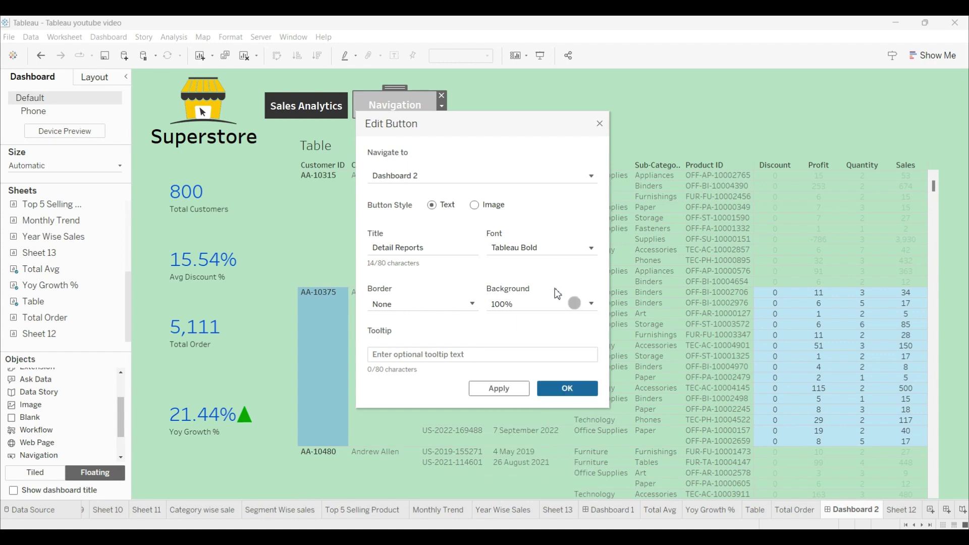
click(563, 388)
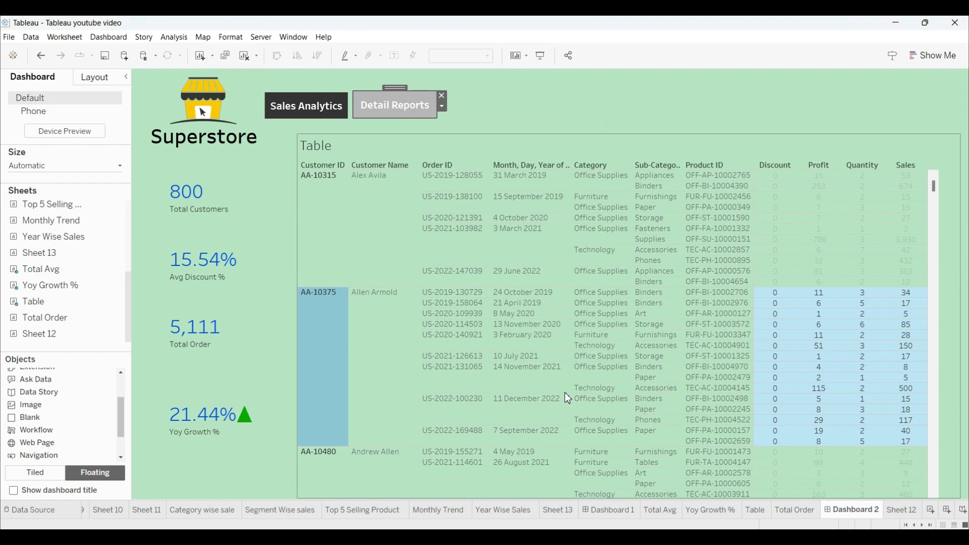
click(511, 110)
click(401, 98)
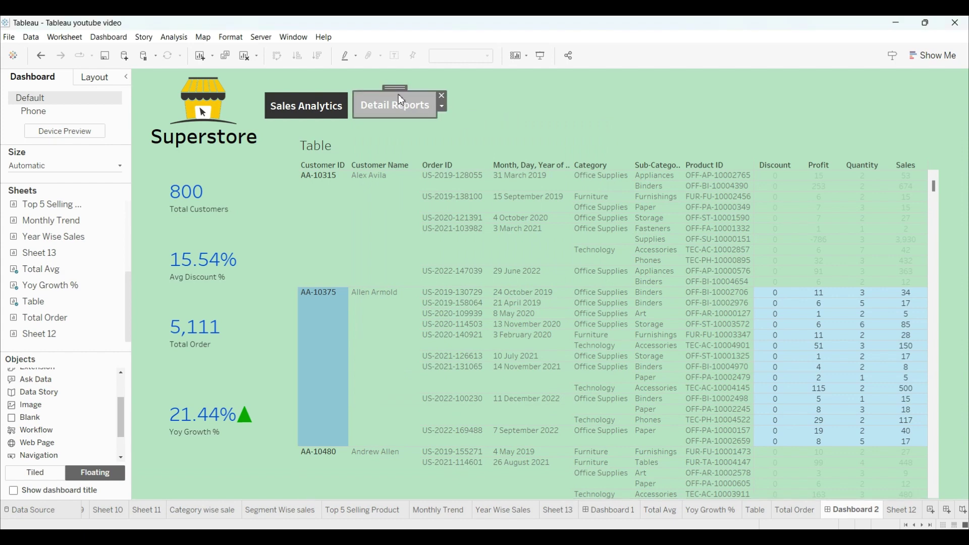
click(707, 139)
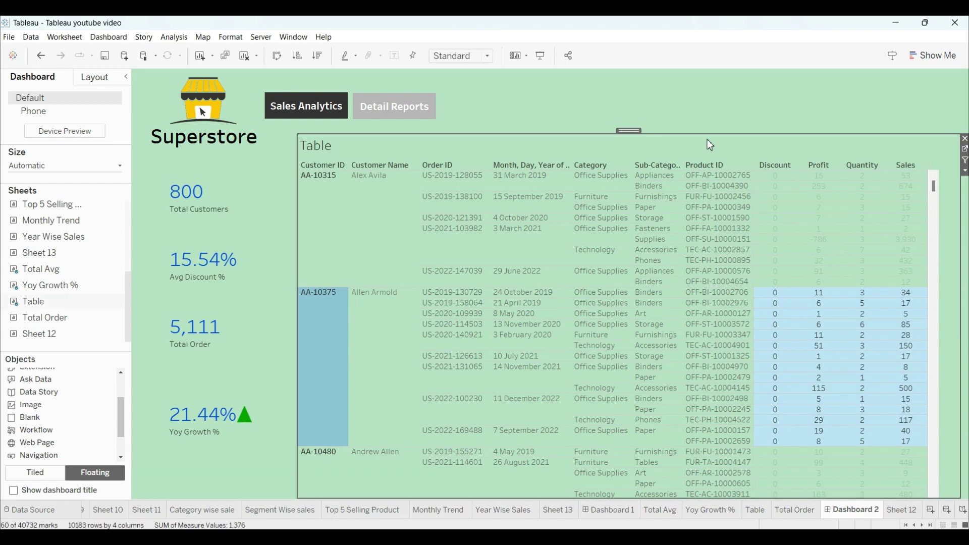
On the Table worksheet, add a Category filter keeping all categories.
click(965, 152)
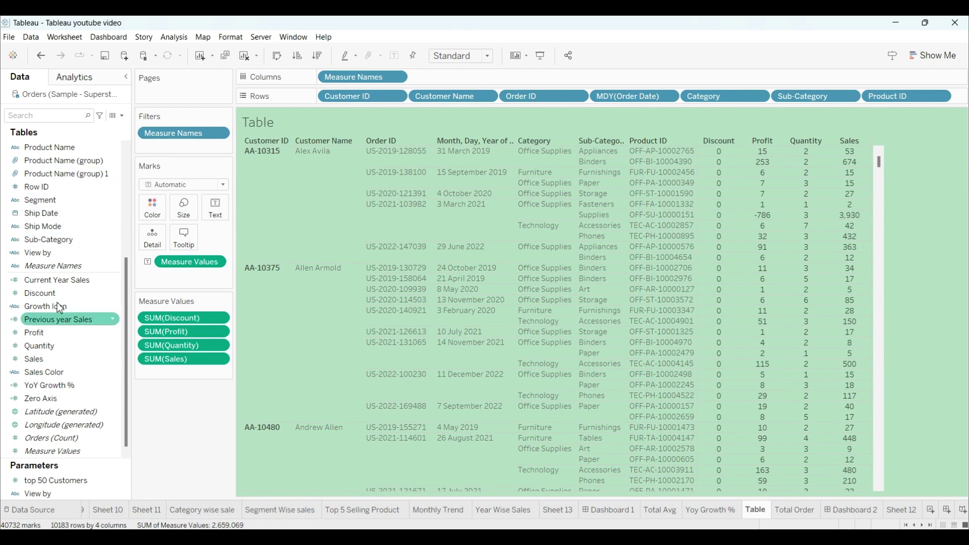
scroll(68, 237, up, 5)
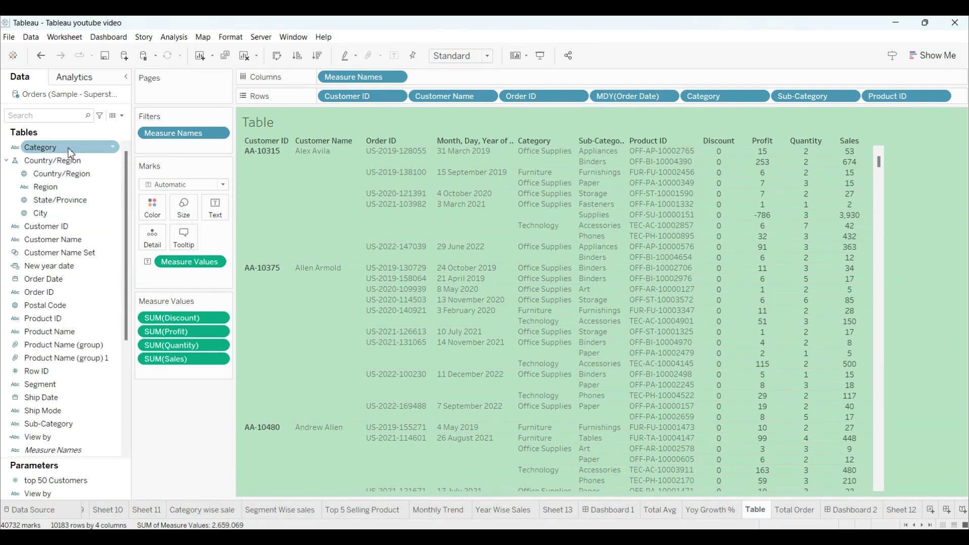
drag(68, 147, 189, 122)
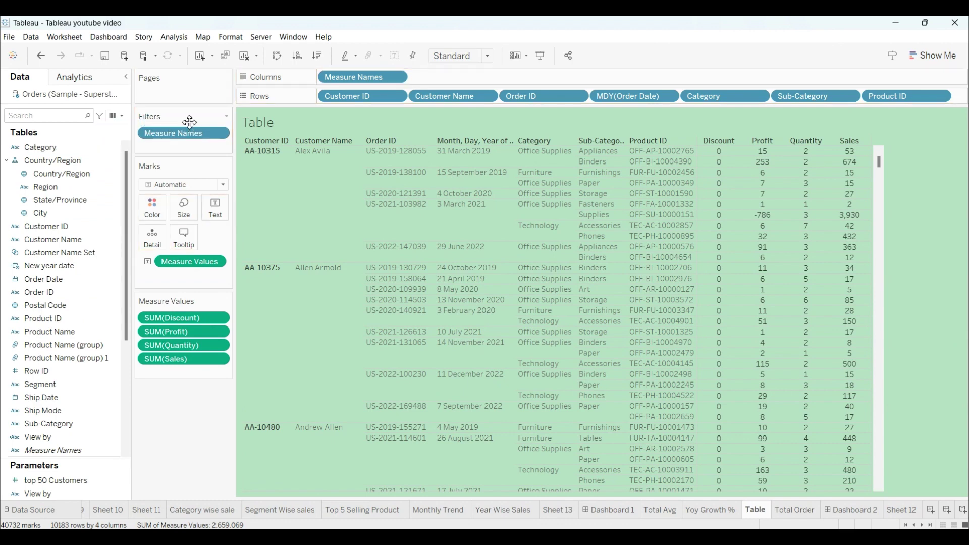
drag(48, 149, 181, 146)
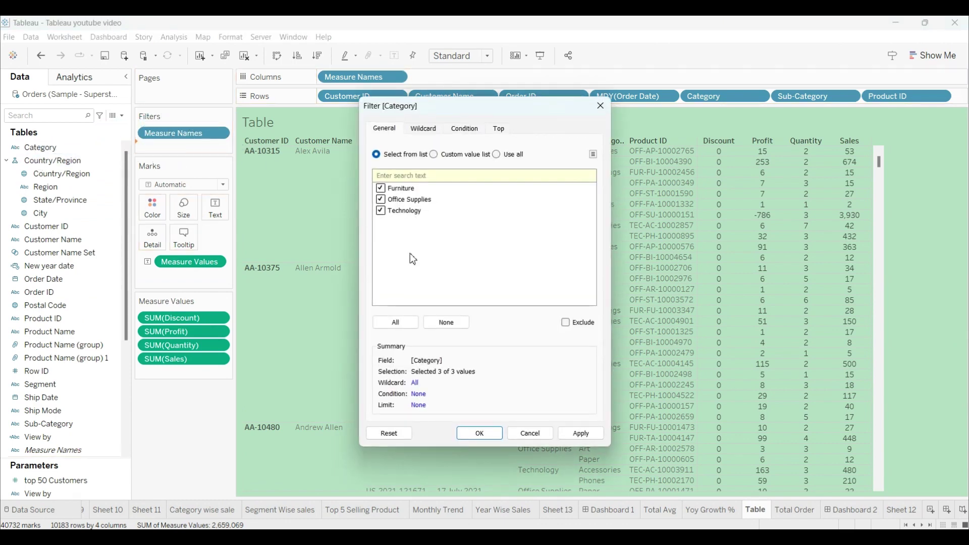
click(480, 433)
Filter the table by Years of New year date, including all years 2020 to 2023.
click(50, 115)
text(new)
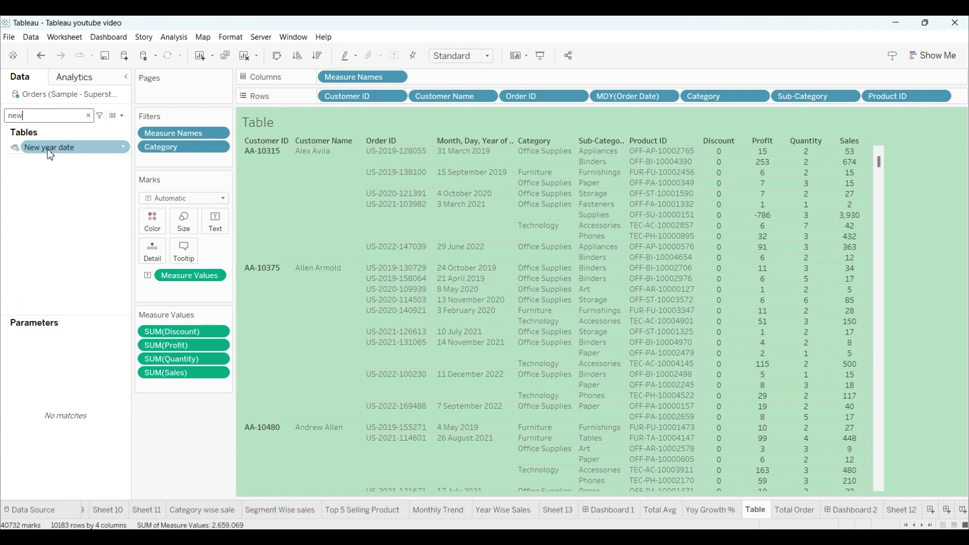
drag(50, 154, 175, 160)
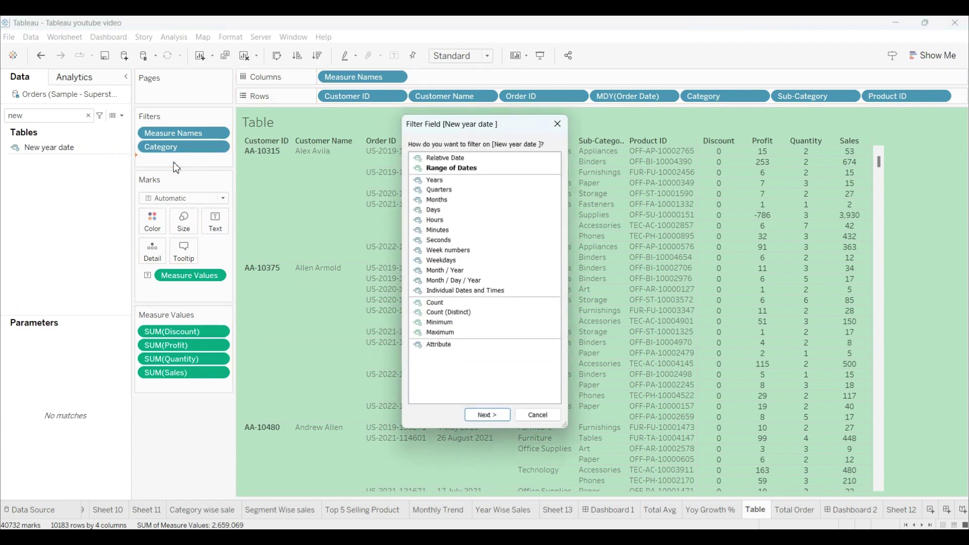
double_click(456, 180)
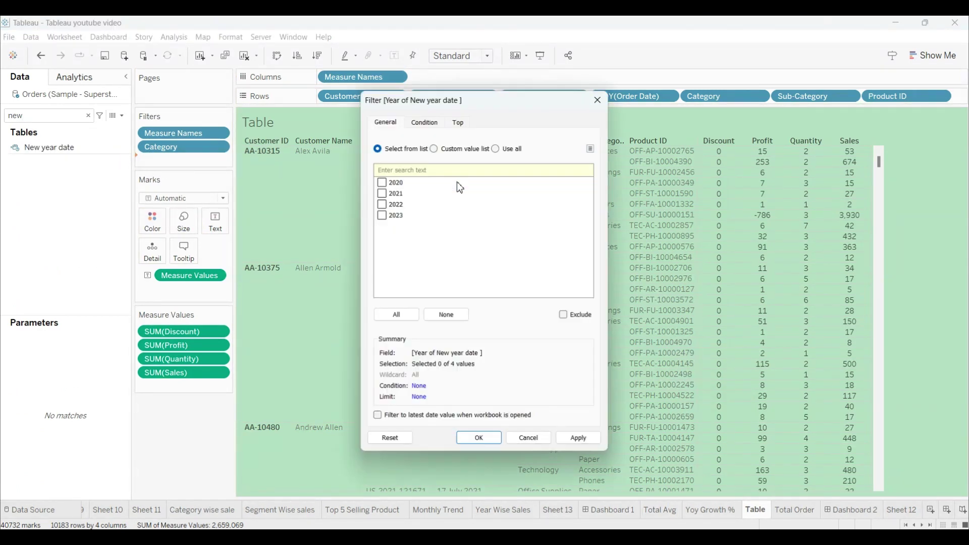
click(396, 315)
click(596, 446)
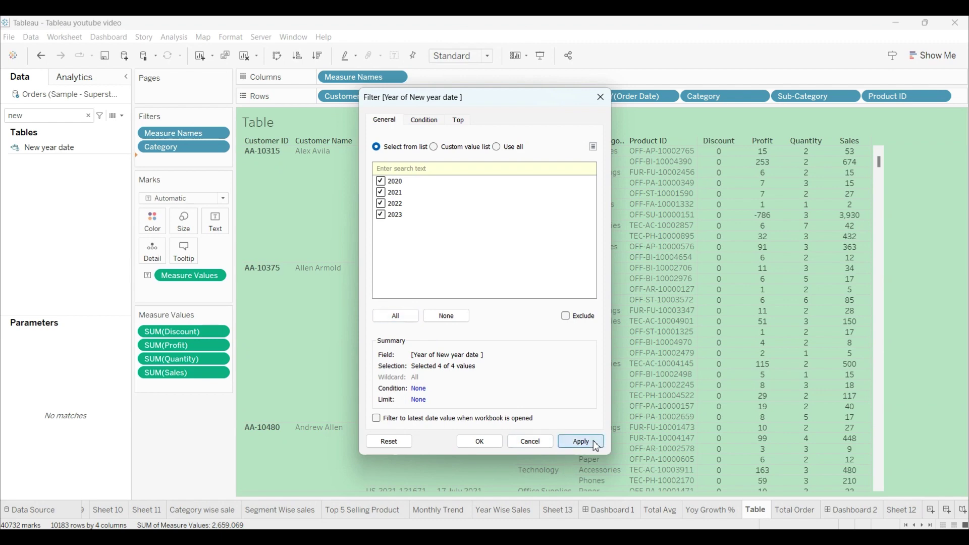
click(486, 446)
Add a Region filter keeping all four regions, clear the search, and return to Dashboard 2.
click(75, 117)
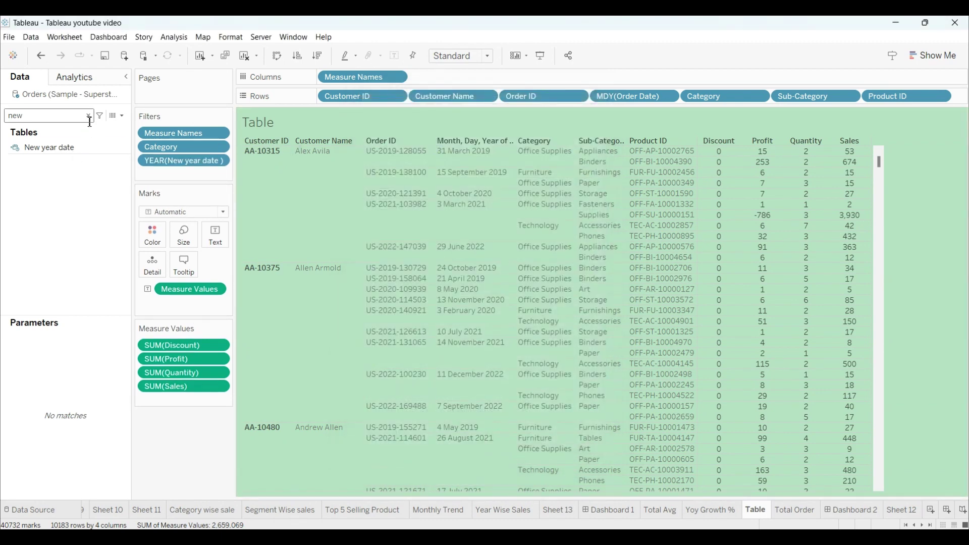
key(BackSpace)
key(BackSpace)
key(BackSpace)
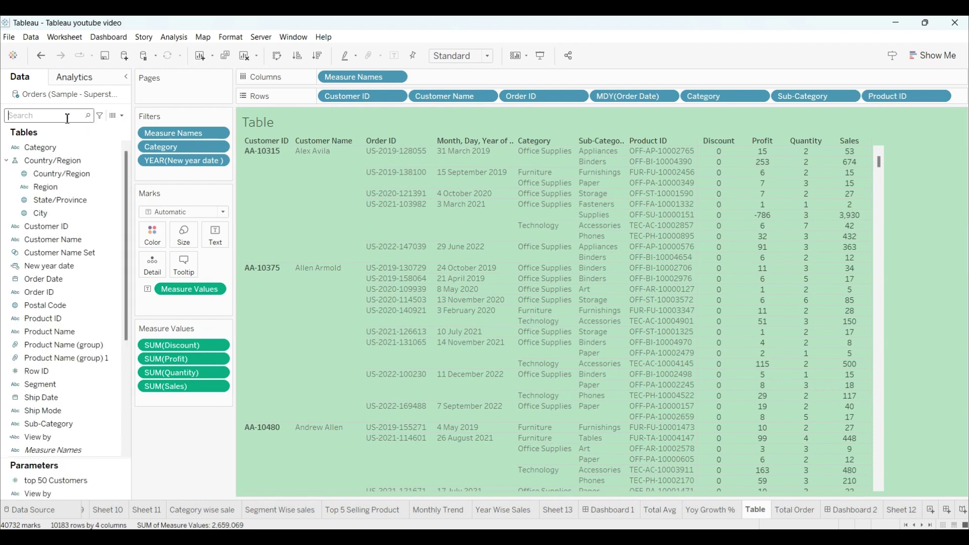
text(re)
drag(61, 174, 176, 181)
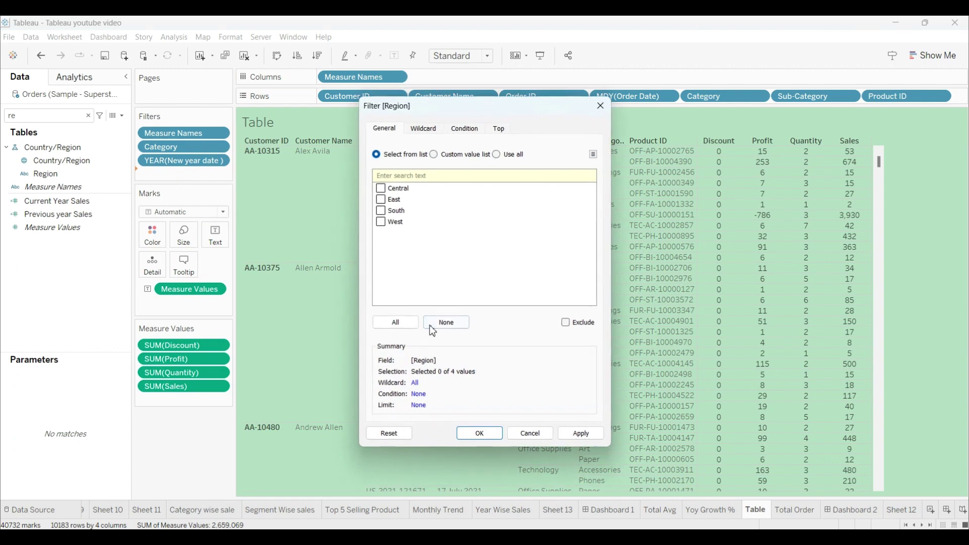
click(395, 322)
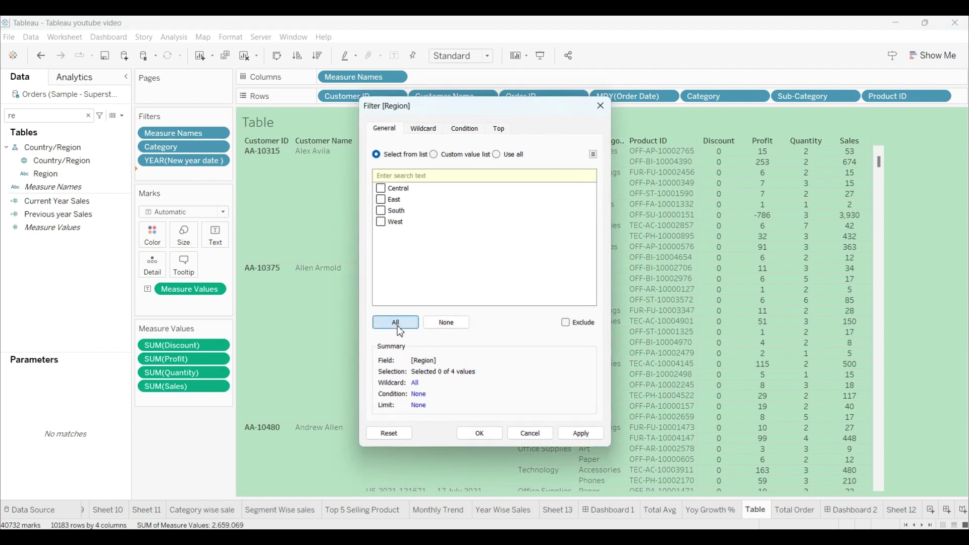
click(487, 439)
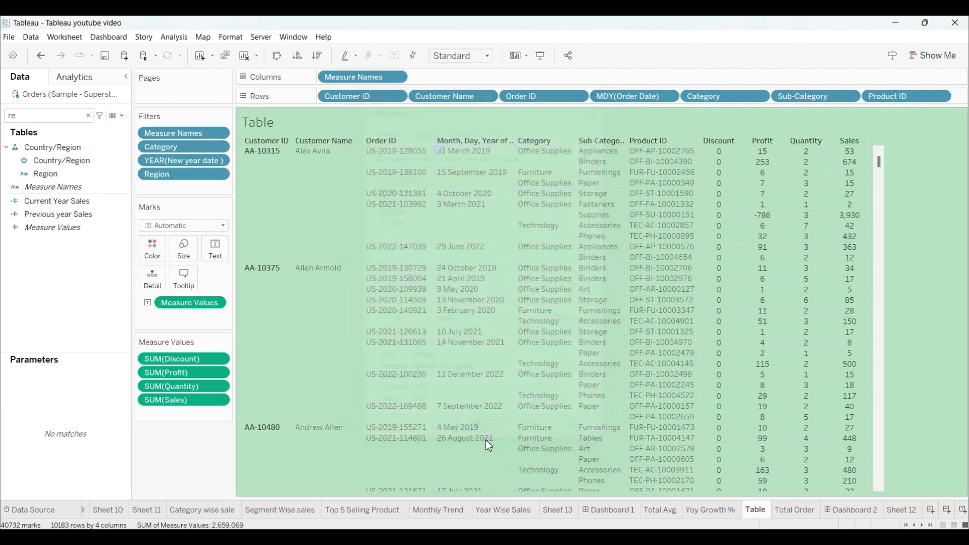
click(485, 440)
click(88, 116)
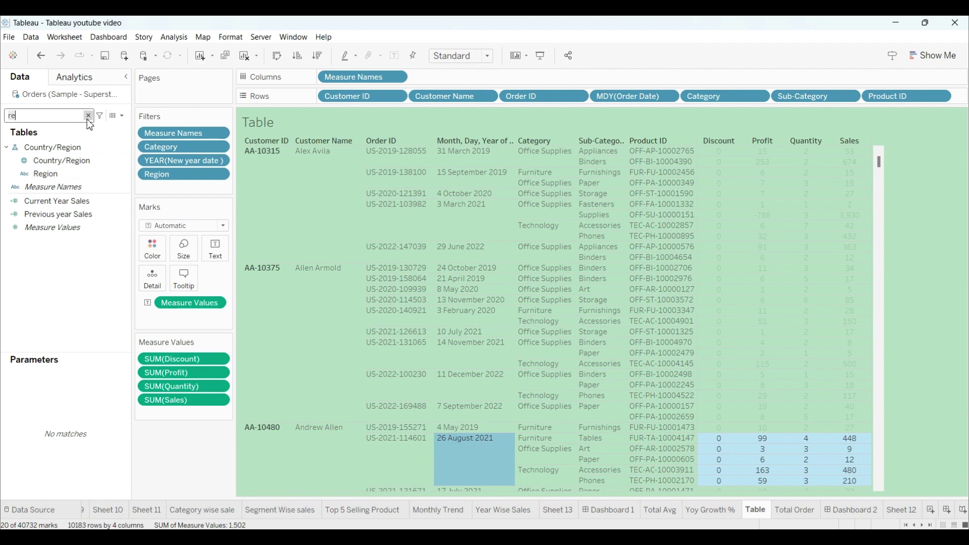
click(870, 514)
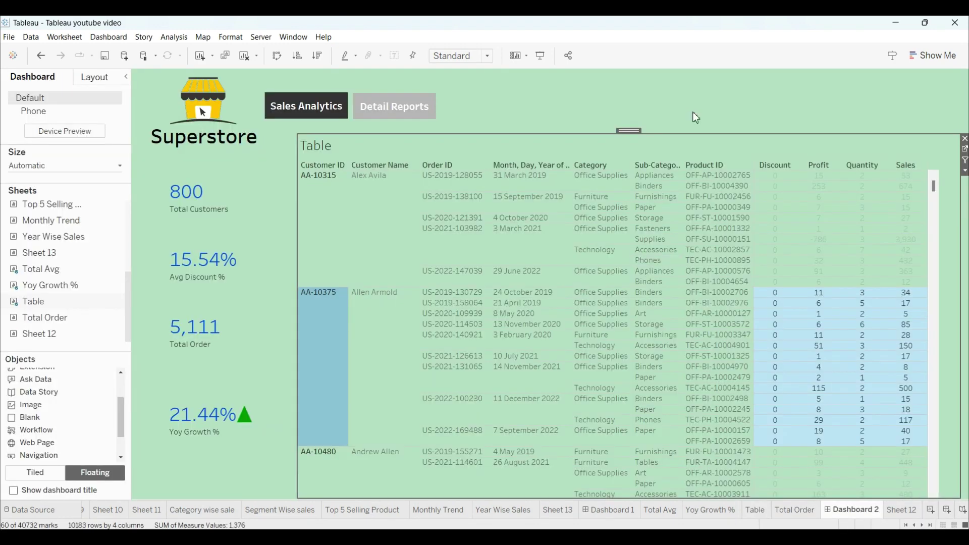
Show Region, Year of New year date, and Category filter cards from the detail table's Filters menu.
click(698, 118)
click(858, 144)
click(965, 172)
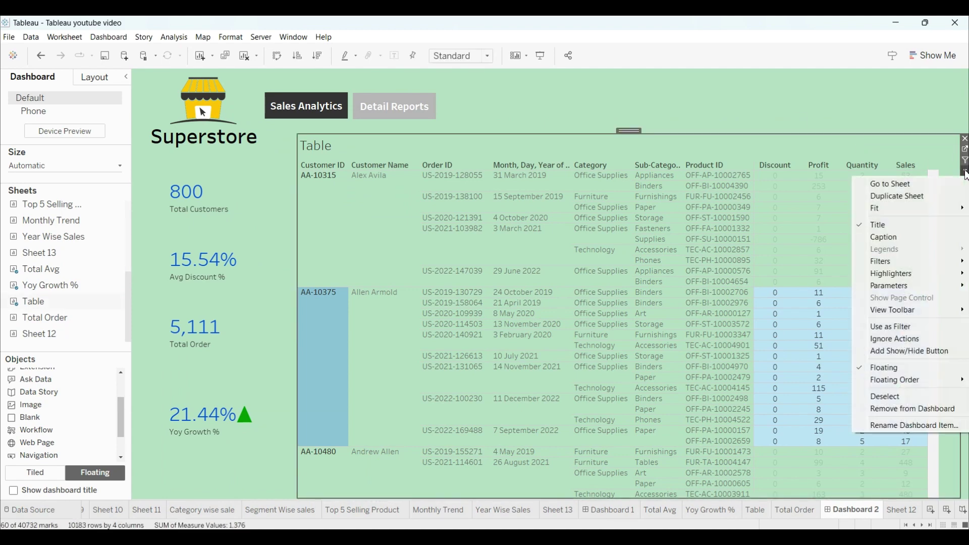
mouse_move(906, 261)
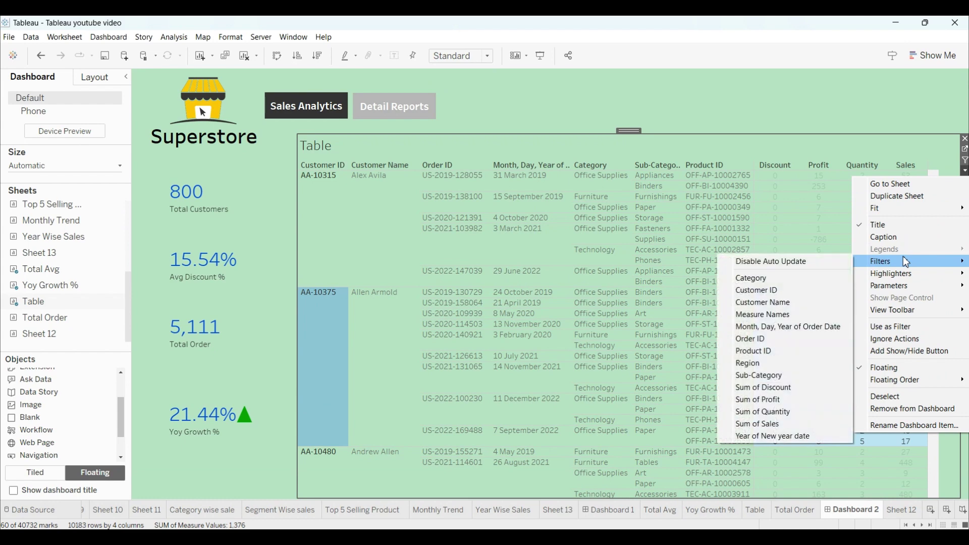
click(757, 364)
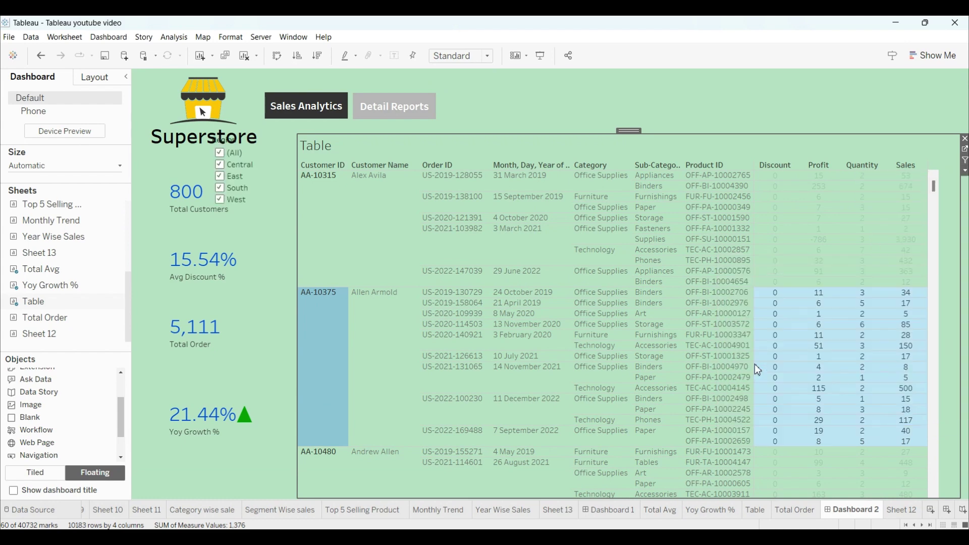
click(965, 172)
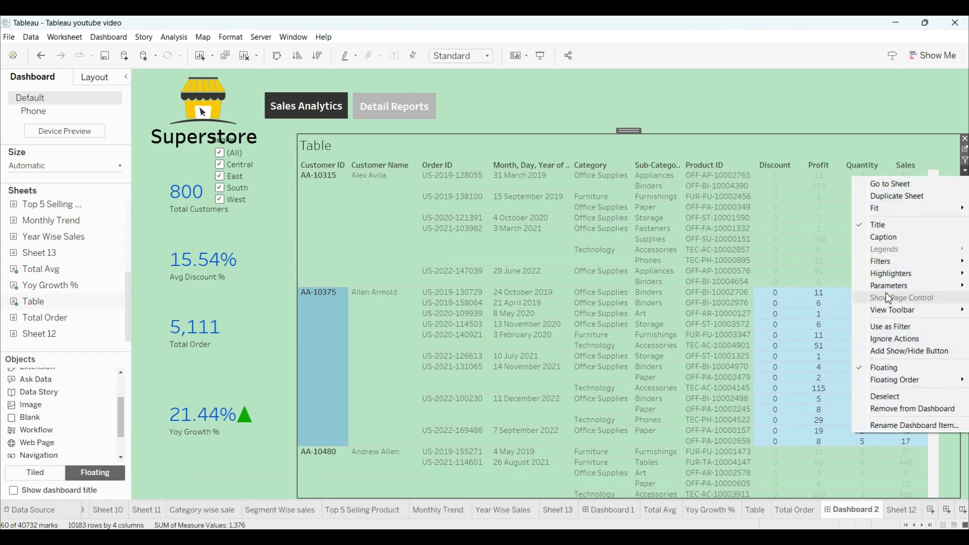
mouse_move(907, 262)
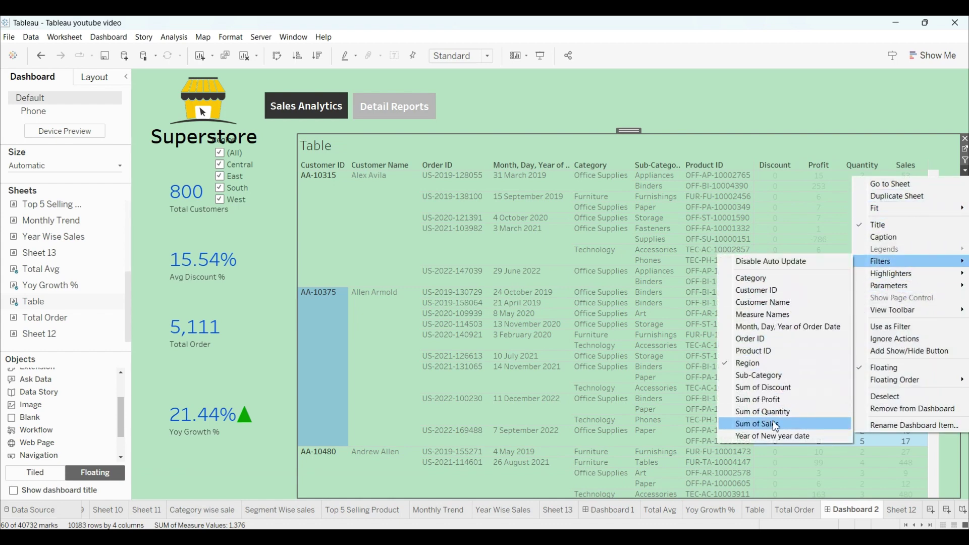
click(767, 436)
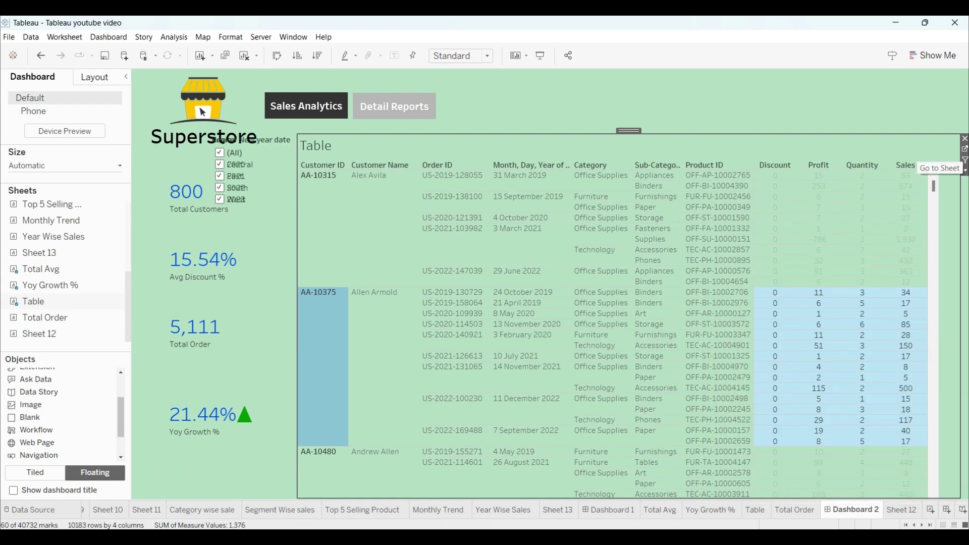
click(965, 172)
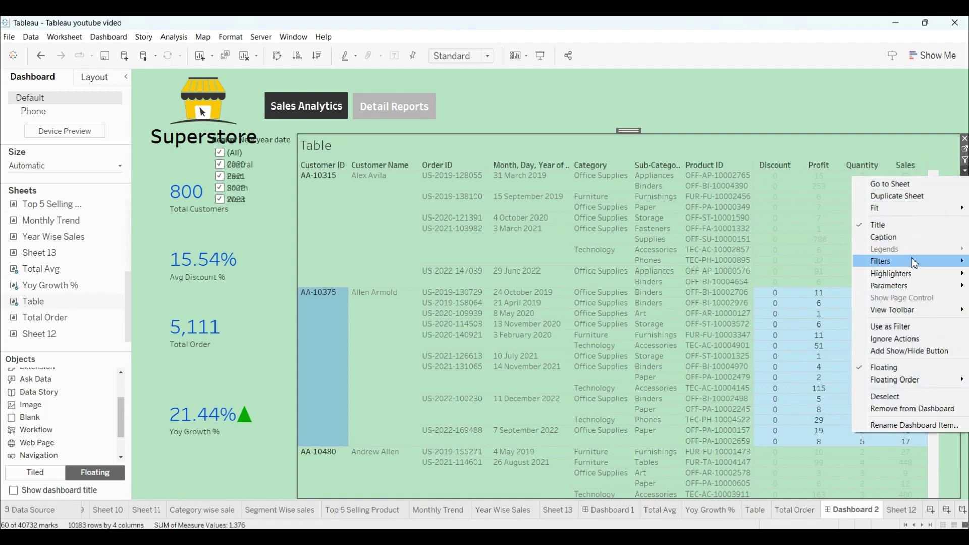
mouse_move(912, 259)
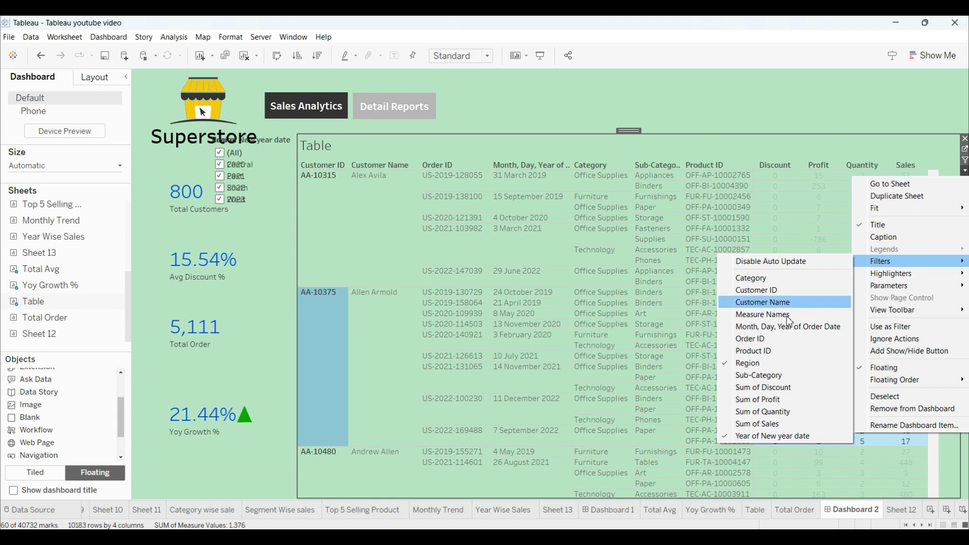
click(763, 278)
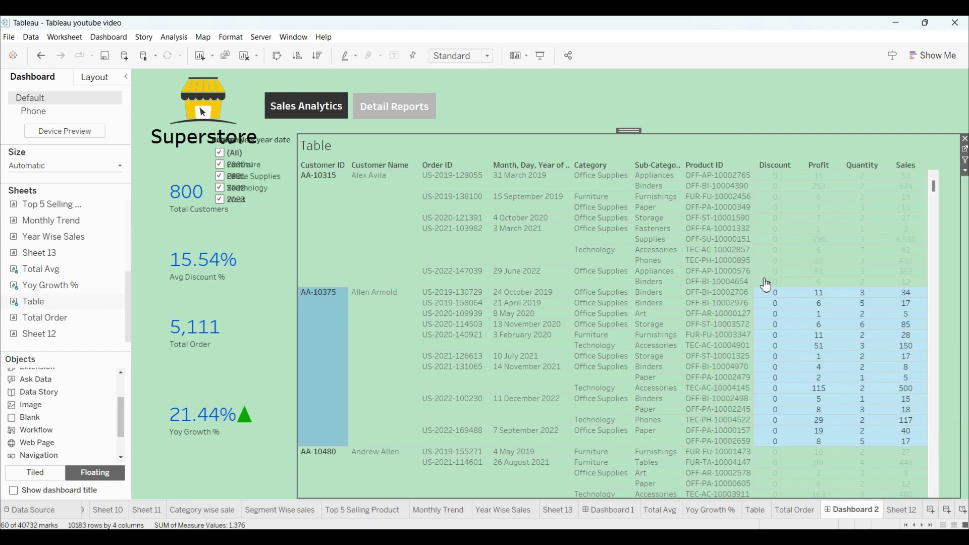
Drag the Category, year and Region filter cards into a row right of Detail Reports.
click(268, 158)
drag(254, 131, 480, 80)
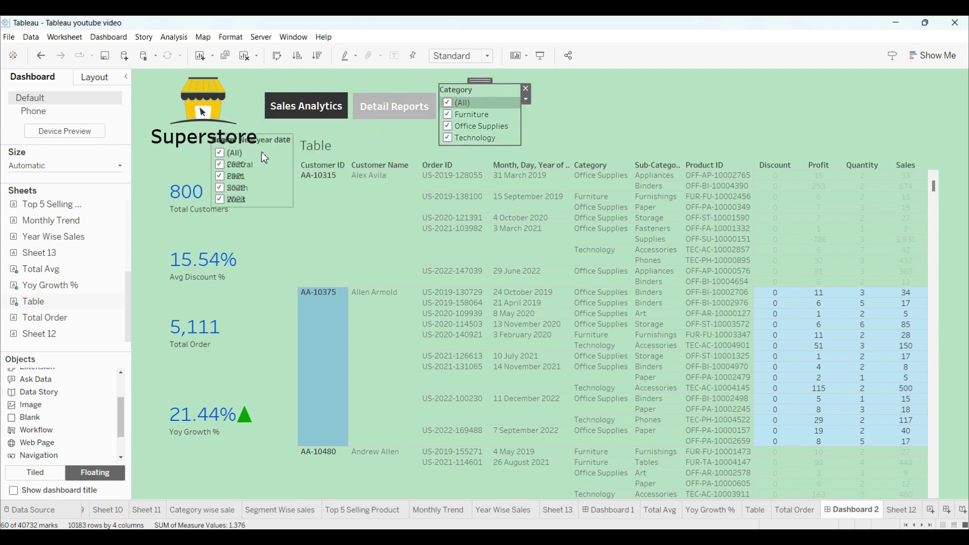
click(261, 170)
drag(257, 132, 553, 81)
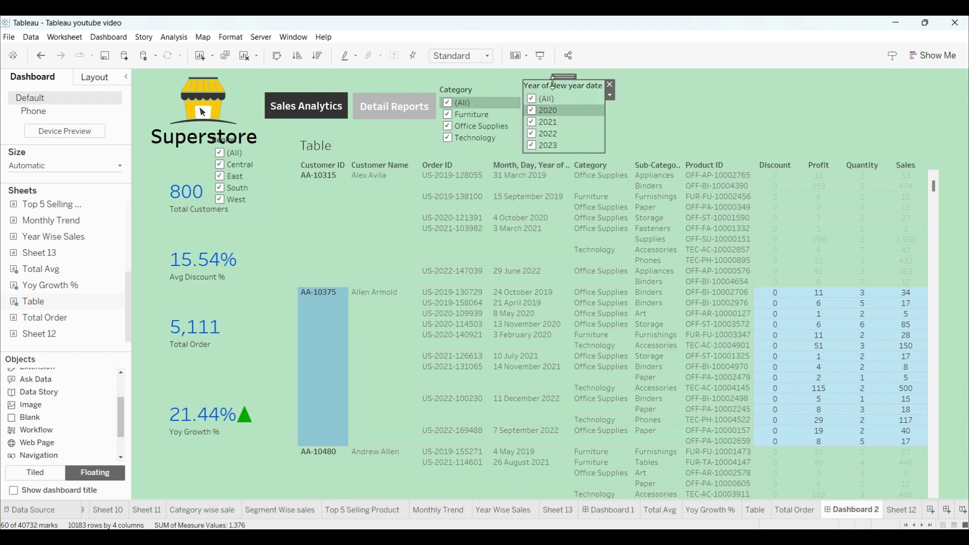
click(270, 166)
drag(251, 131, 661, 90)
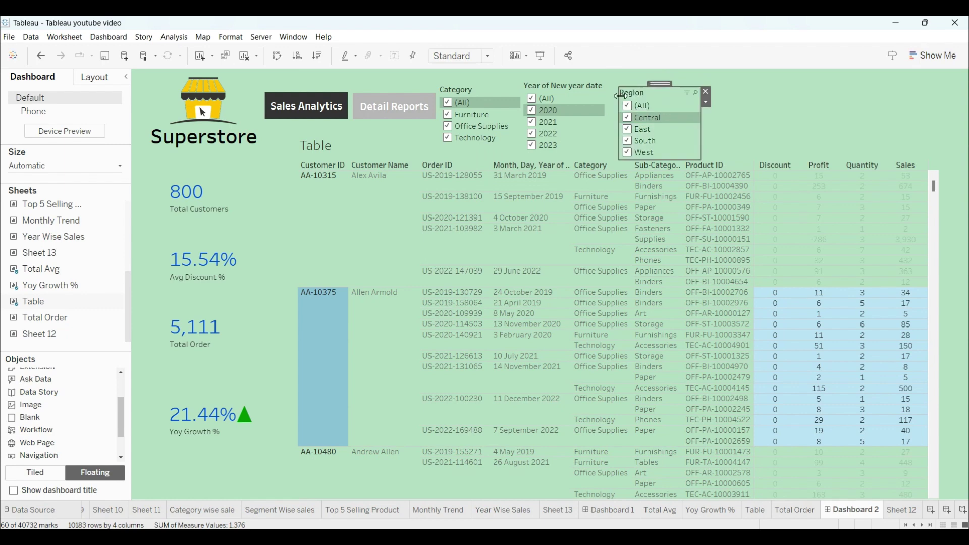
click(596, 99)
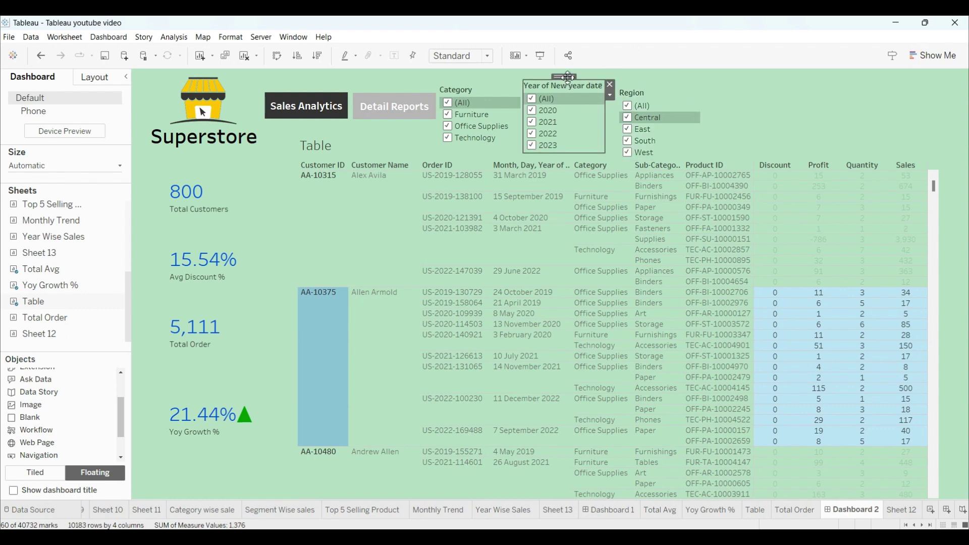
drag(568, 78, 570, 84)
click(490, 111)
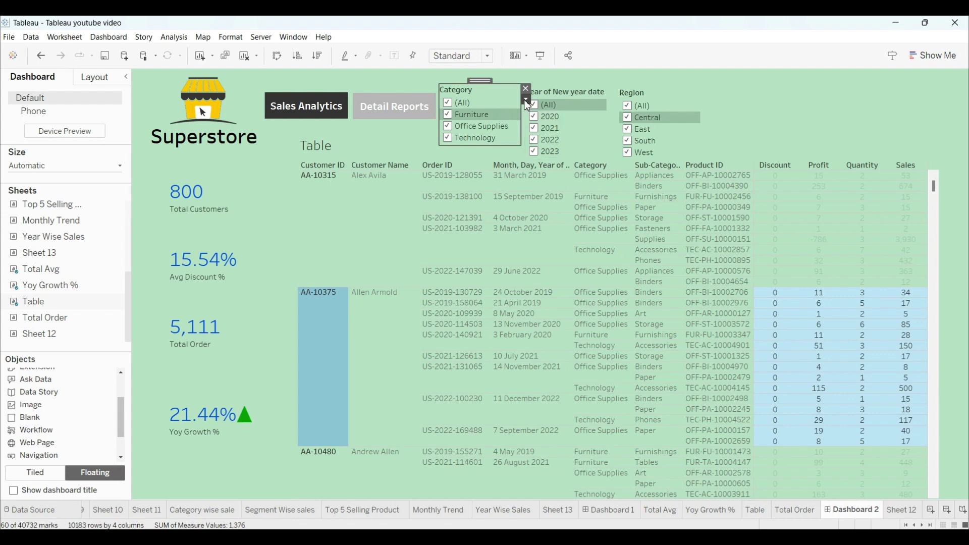
Set Category, year and Region filters to Multiple Values (dropdown) and shorten the Region frame.
click(525, 100)
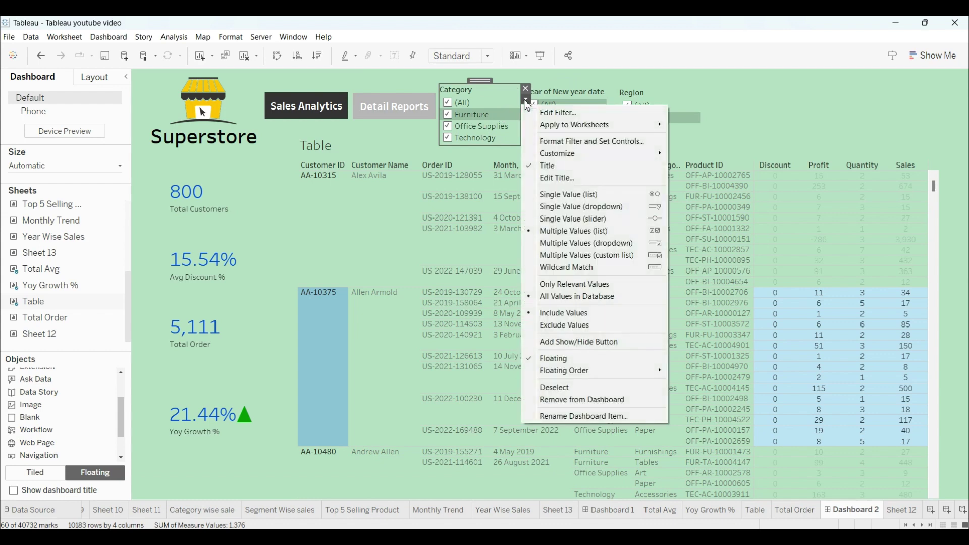
click(569, 243)
click(593, 143)
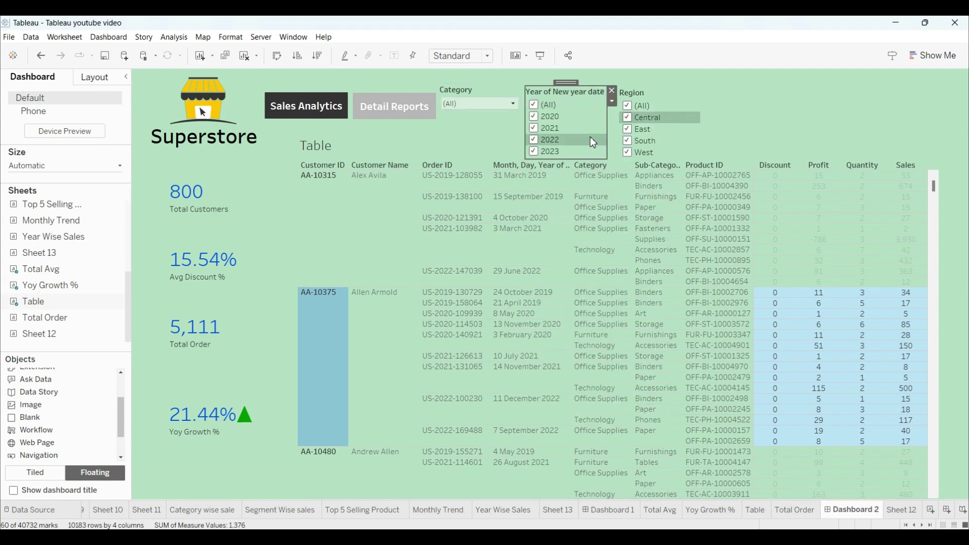
click(611, 103)
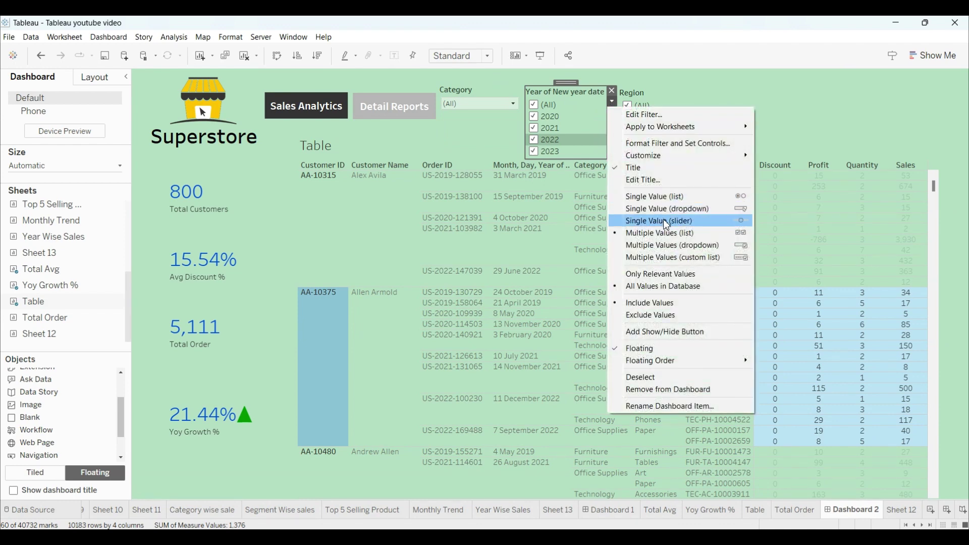
click(664, 246)
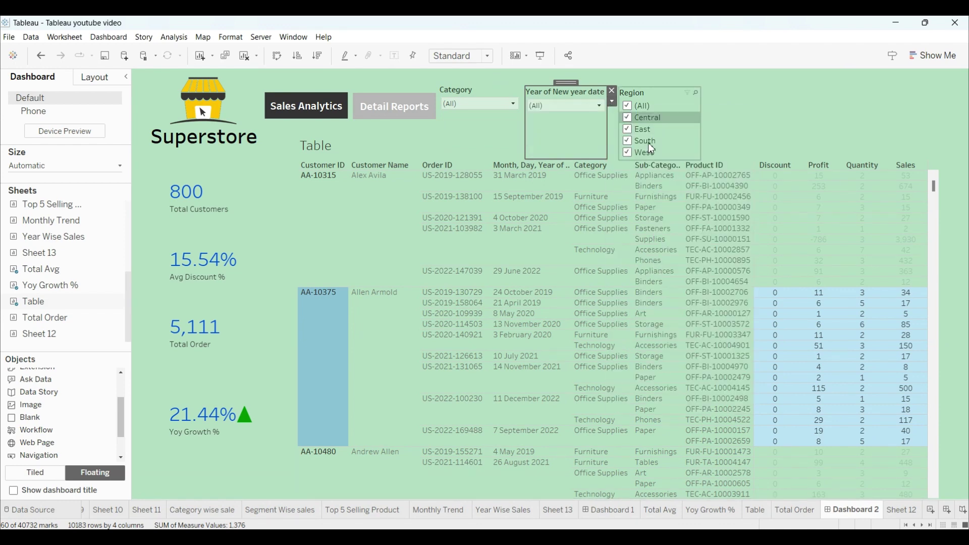
click(675, 152)
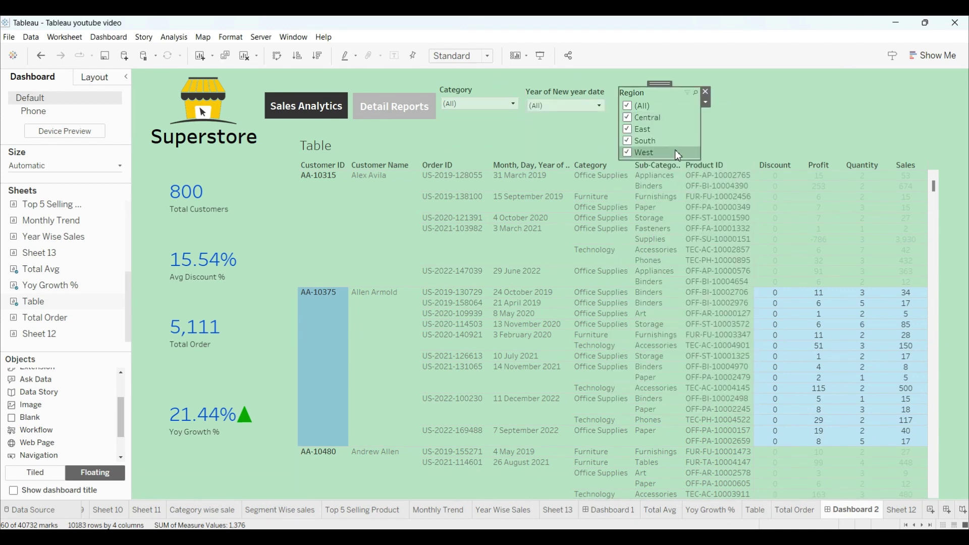
click(707, 104)
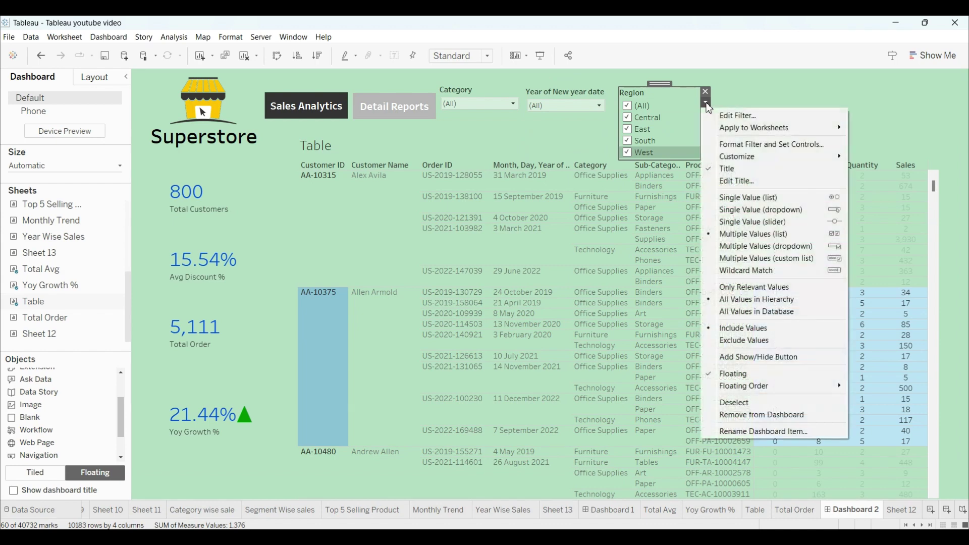
click(781, 247)
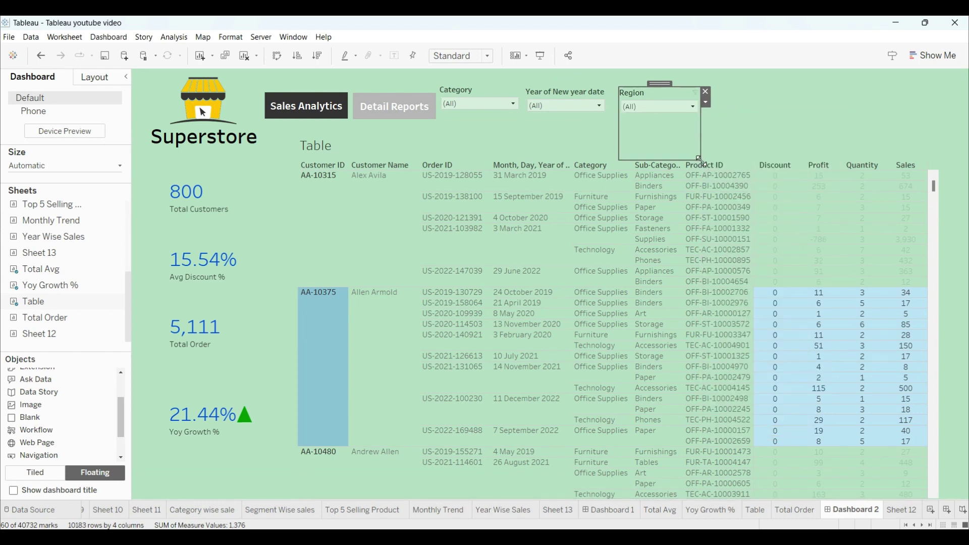
drag(698, 158, 701, 114)
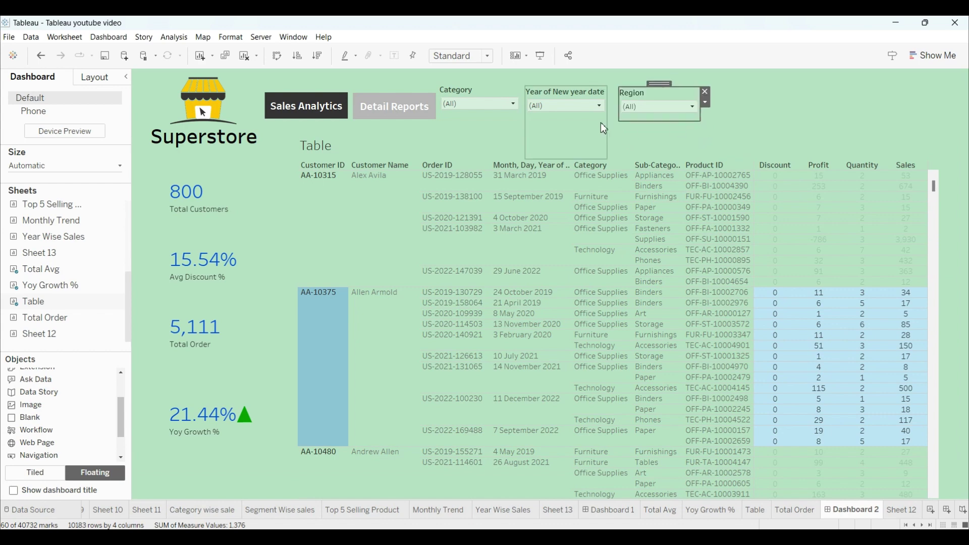
click(504, 114)
Apply the Category filter to all dashboard worksheets, including Yoy Growth %.
click(526, 100)
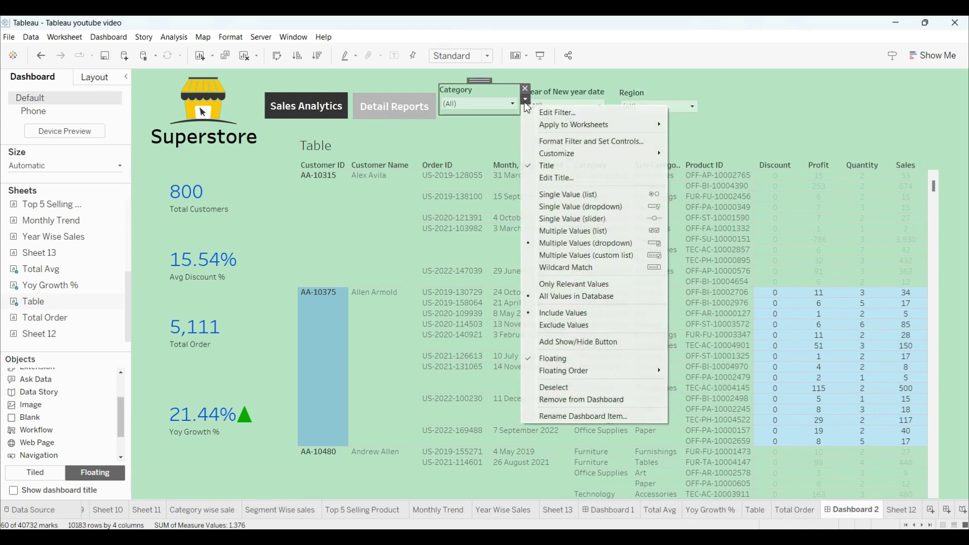
mouse_move(549, 128)
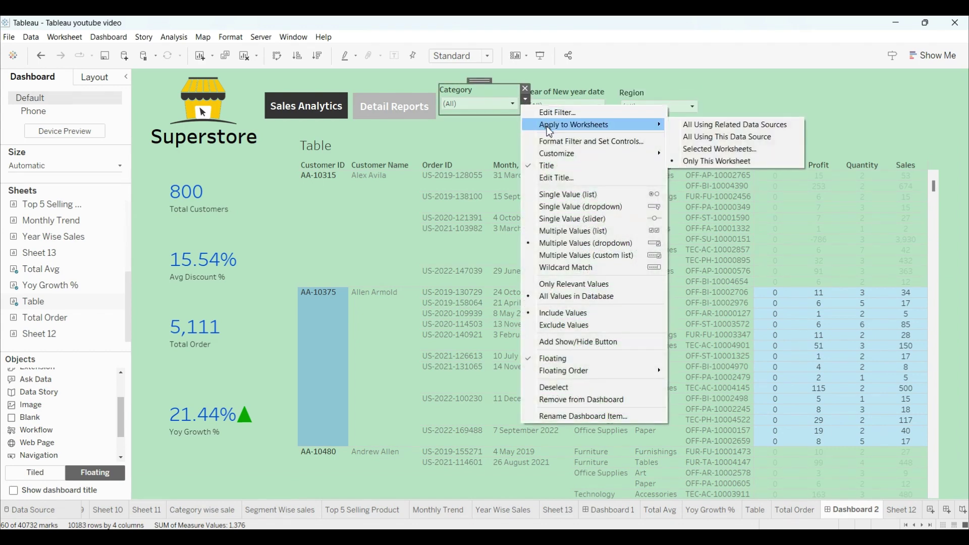
click(702, 153)
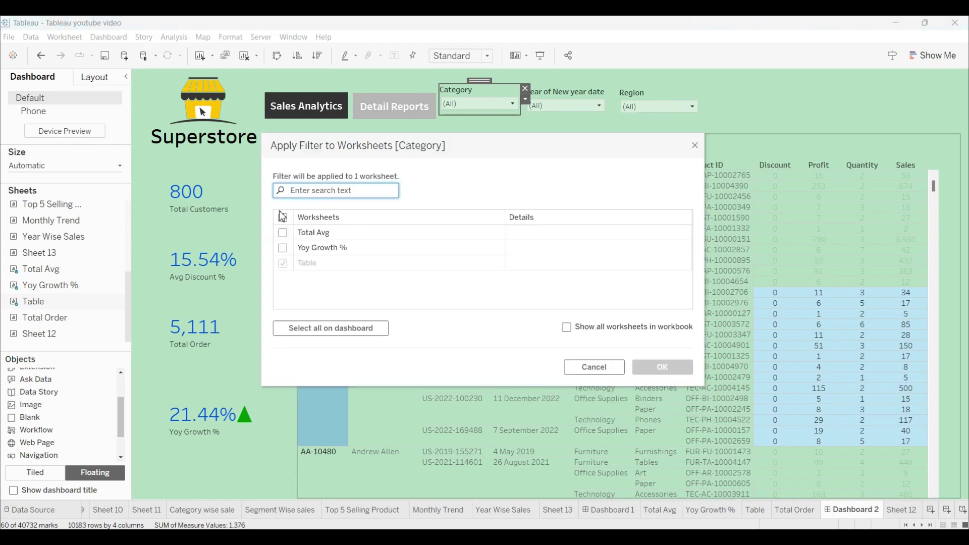
click(282, 219)
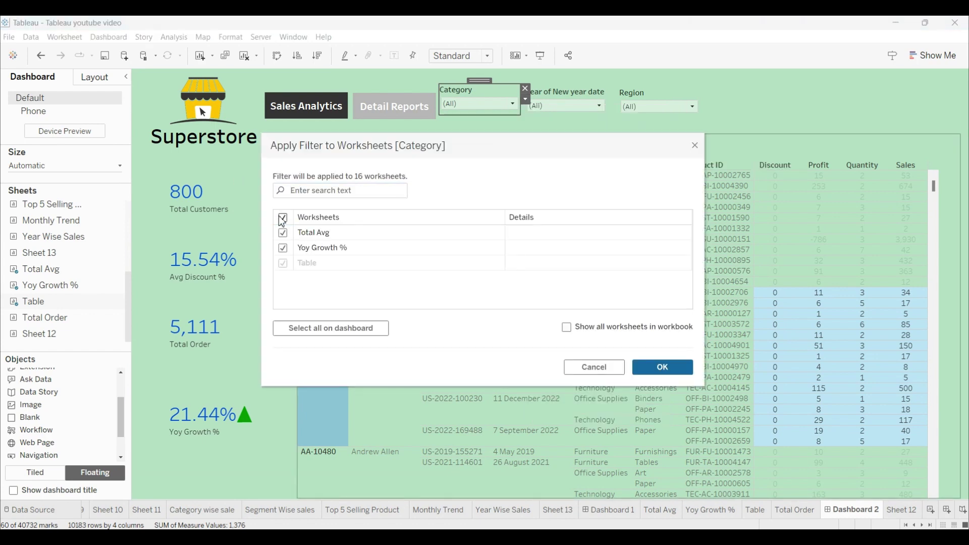
click(283, 248)
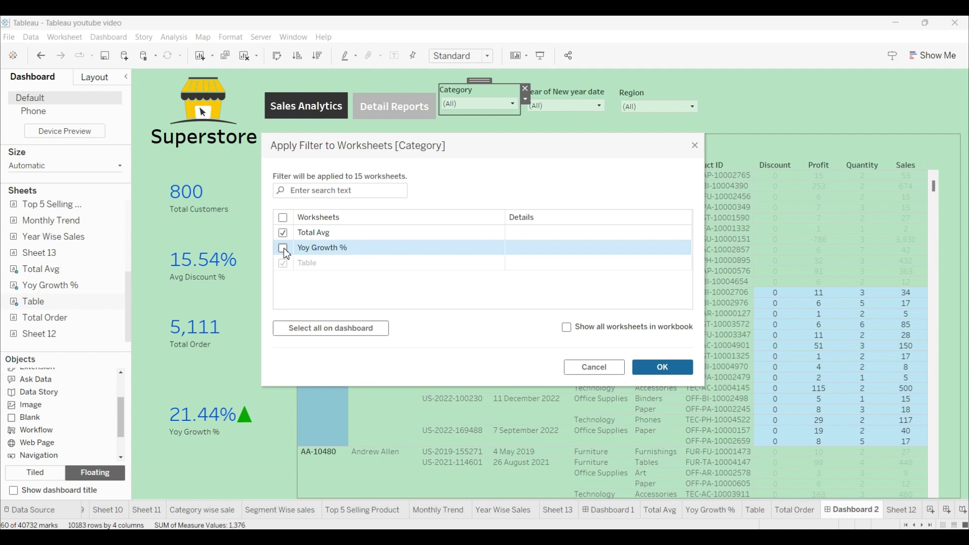
click(283, 248)
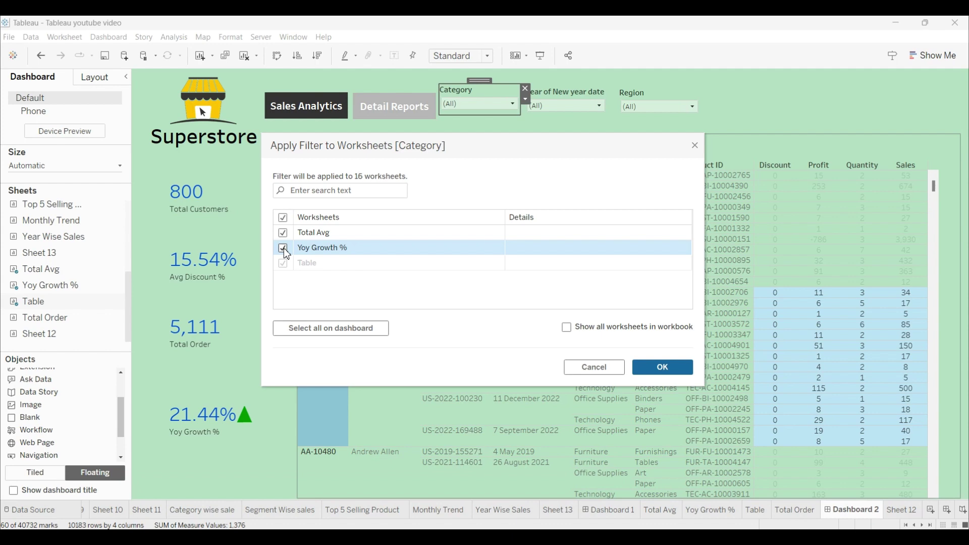
click(662, 368)
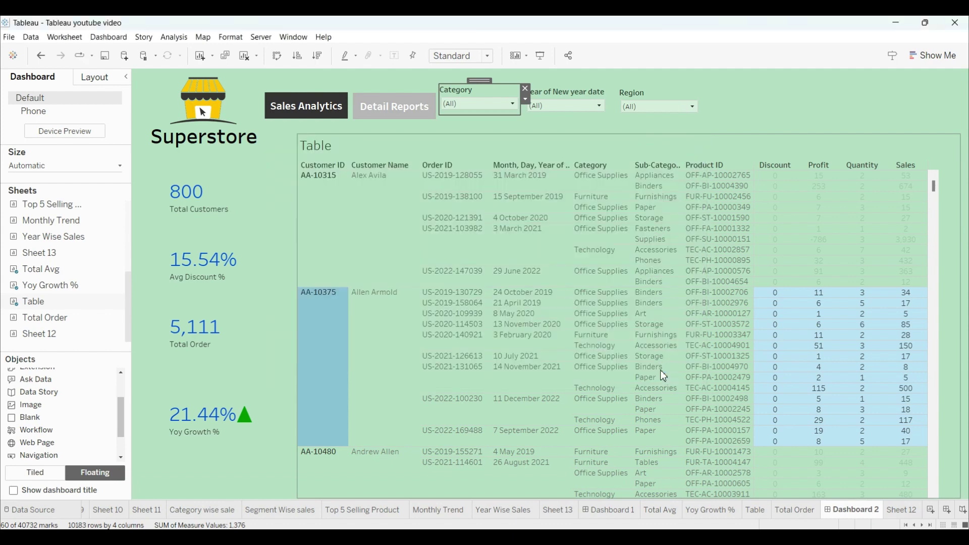
Apply the Year filter to all dashboard worksheets except Yoy Growth %.
click(589, 98)
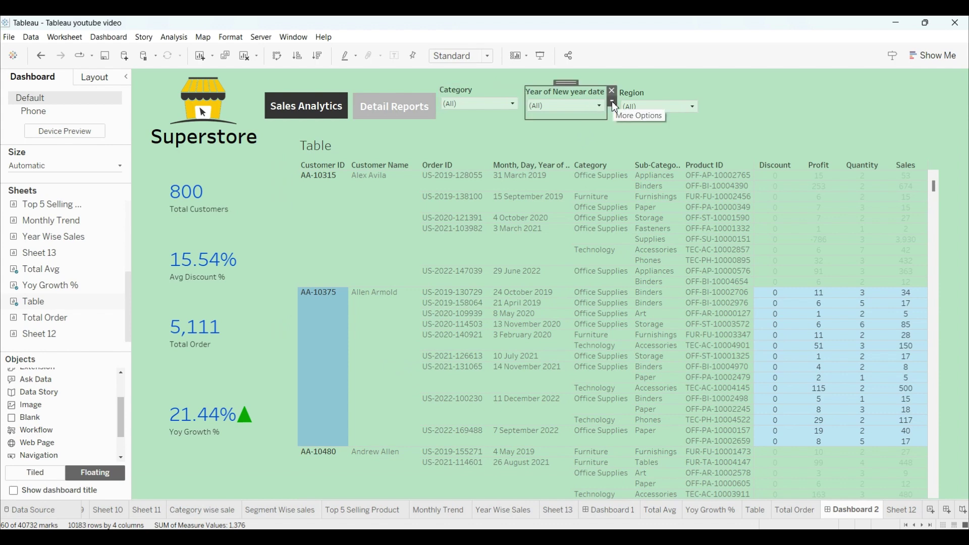
click(612, 102)
mouse_move(703, 126)
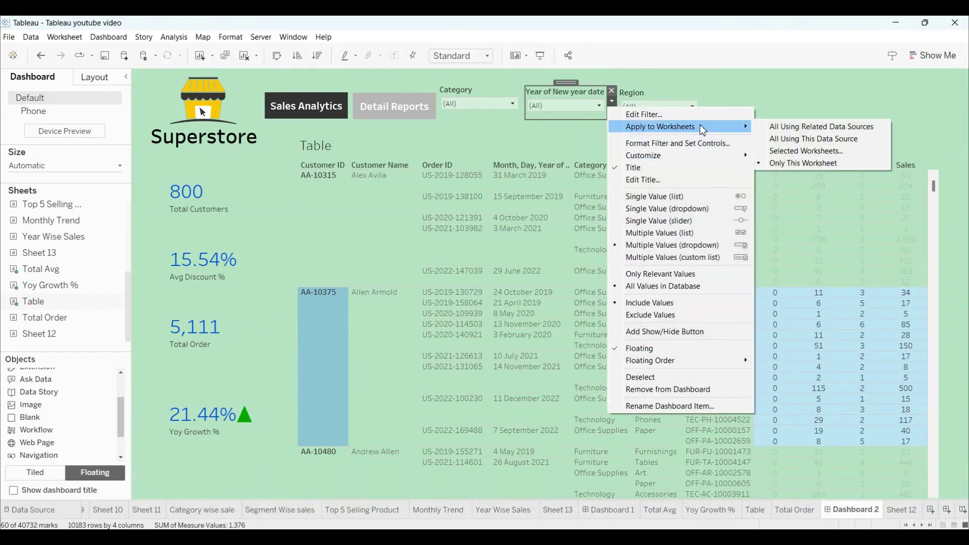
click(797, 152)
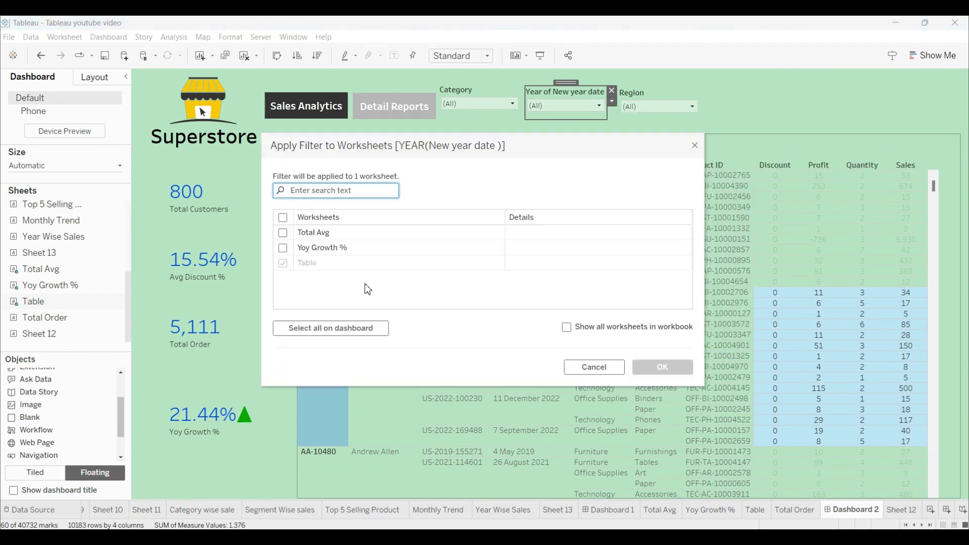
click(282, 222)
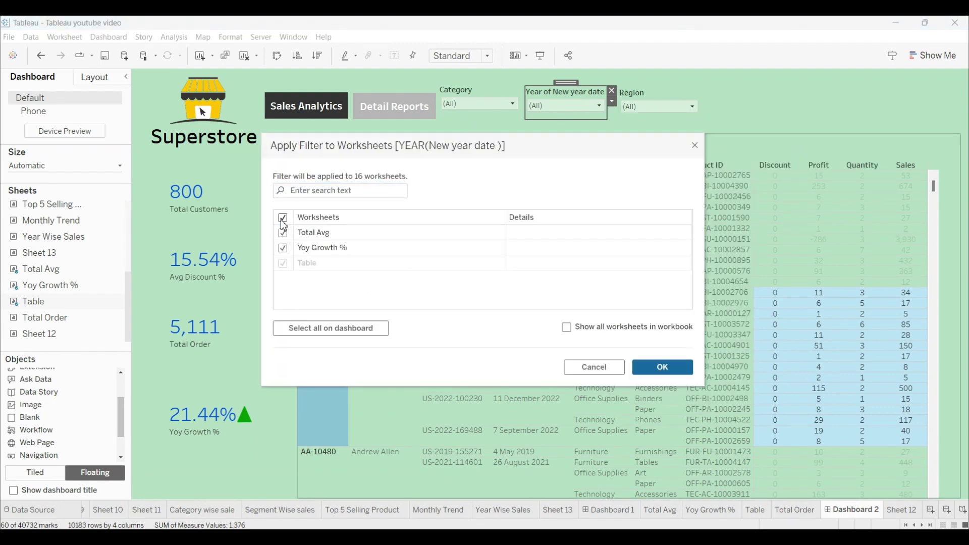
click(283, 249)
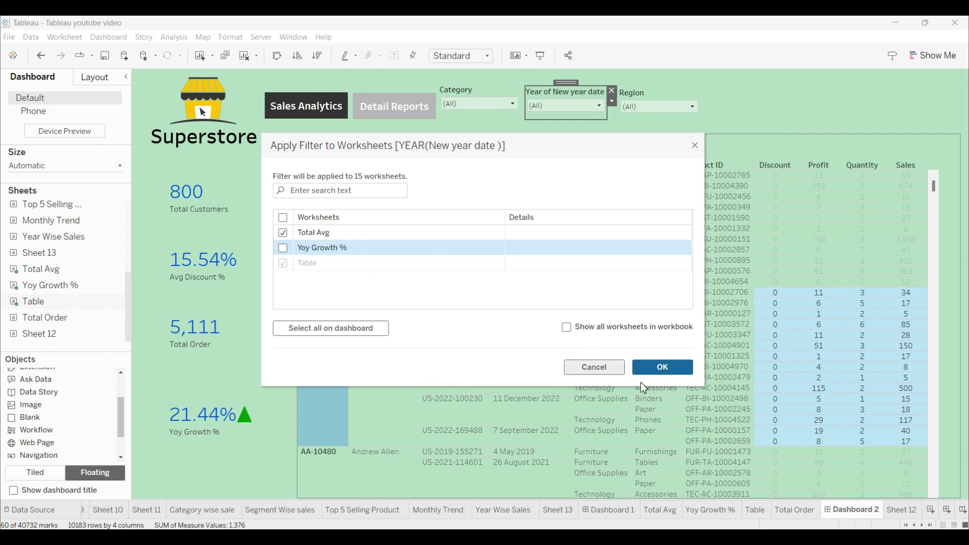
click(666, 375)
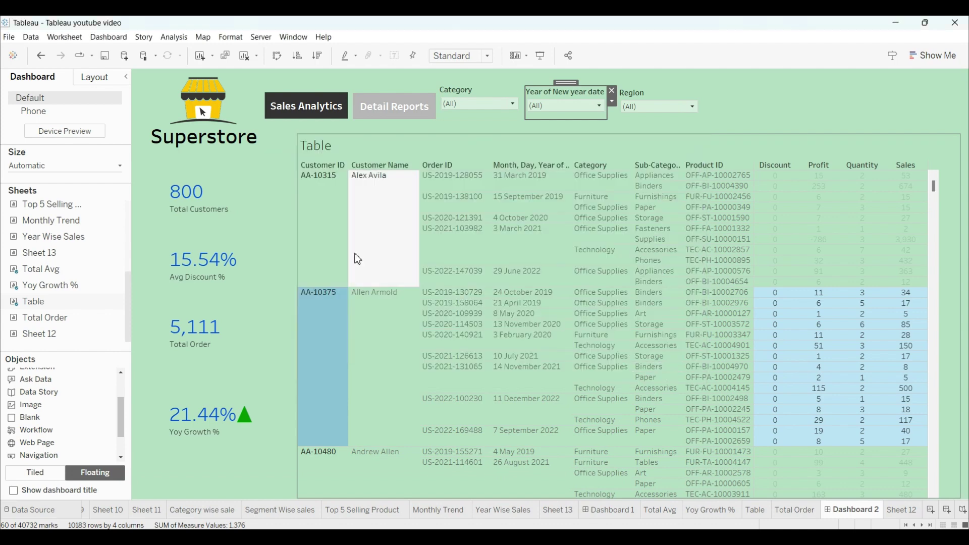
click(612, 102)
click(772, 120)
Apply the Region filter to all dashboard worksheets.
click(699, 106)
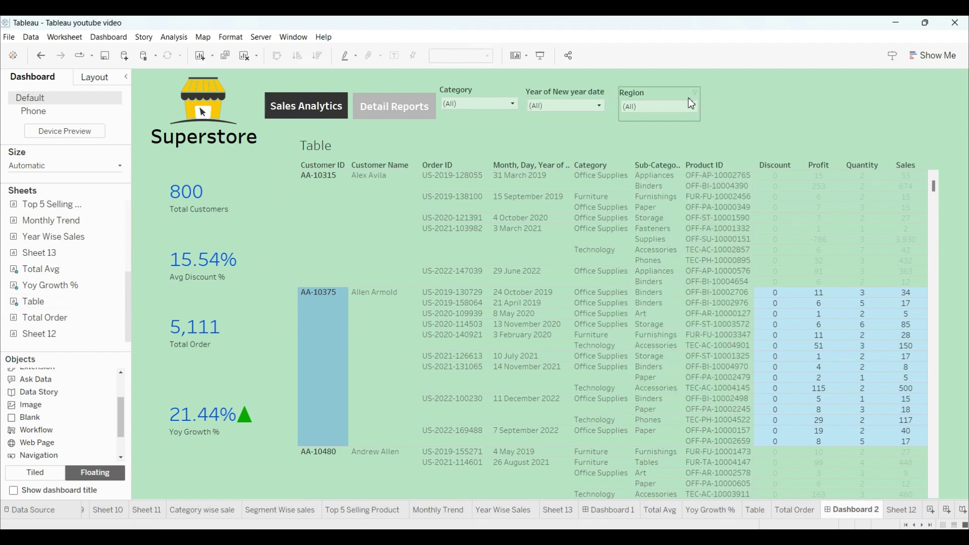
click(704, 103)
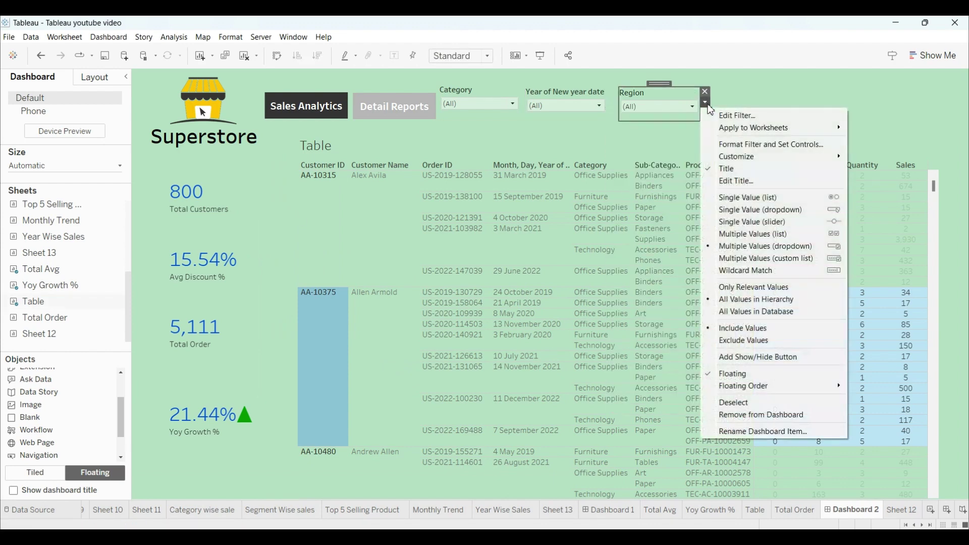
mouse_move(740, 132)
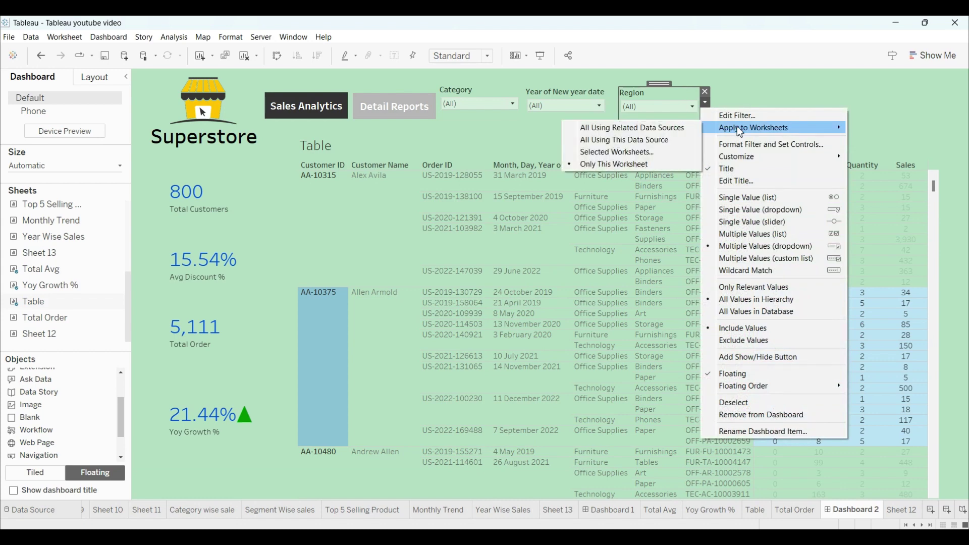
click(653, 153)
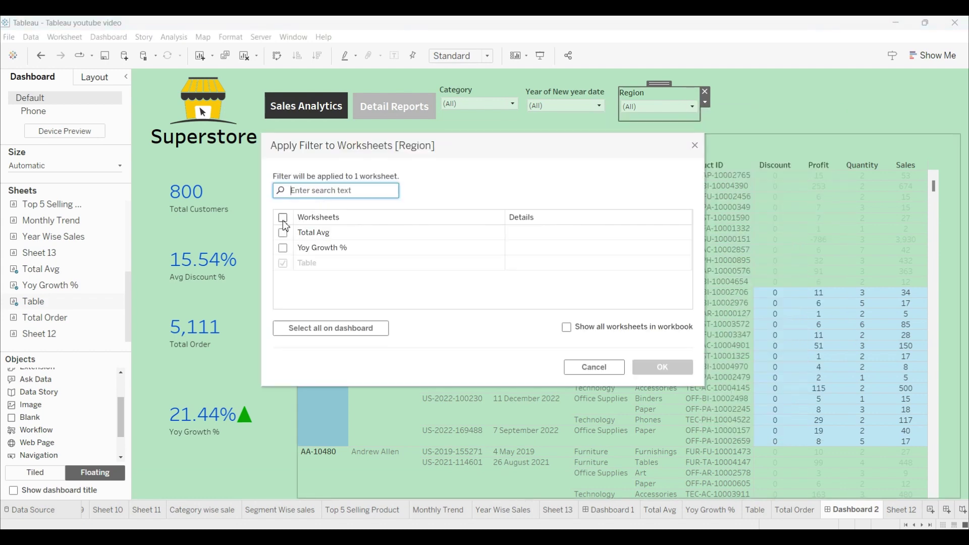
click(283, 220)
key(Return)
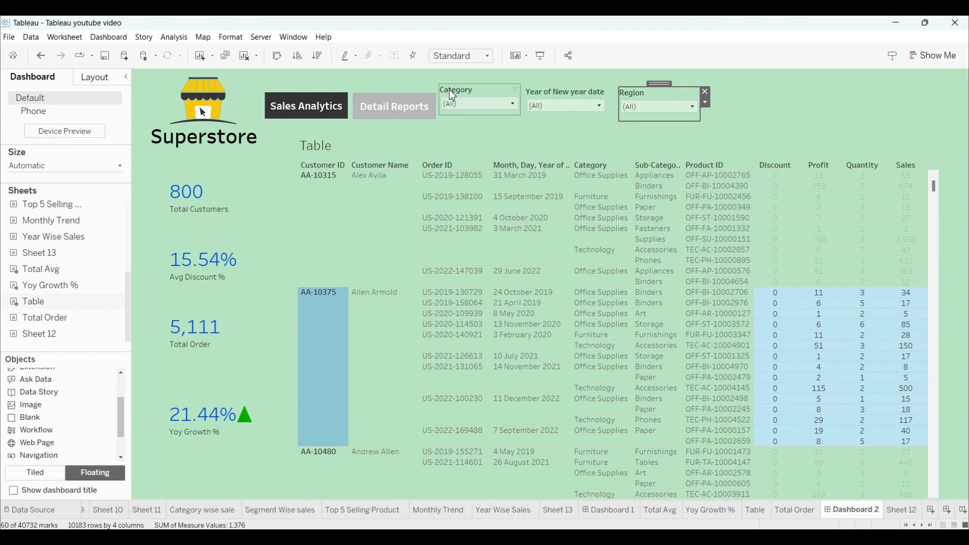
Test the Category filter by clearing and restoring (All), then hide the Table title.
click(513, 106)
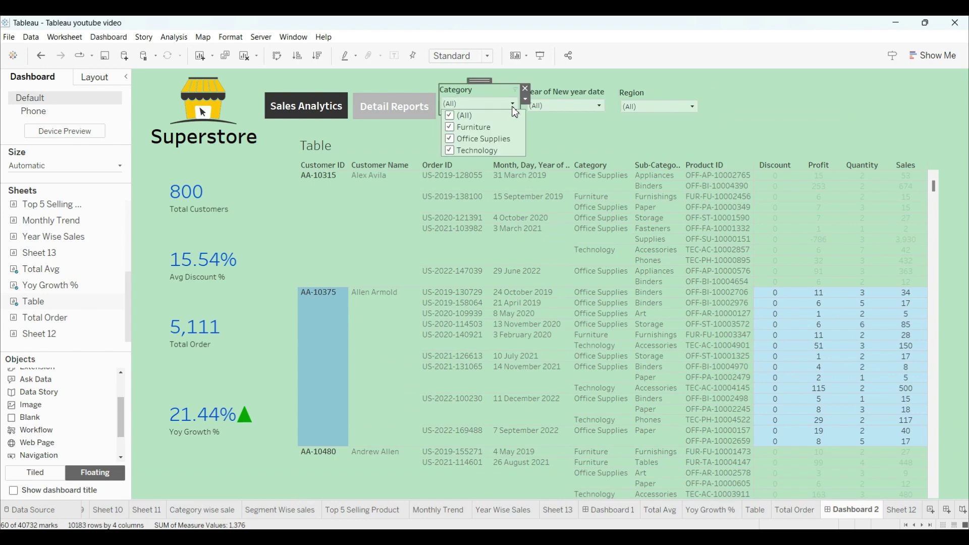
click(449, 116)
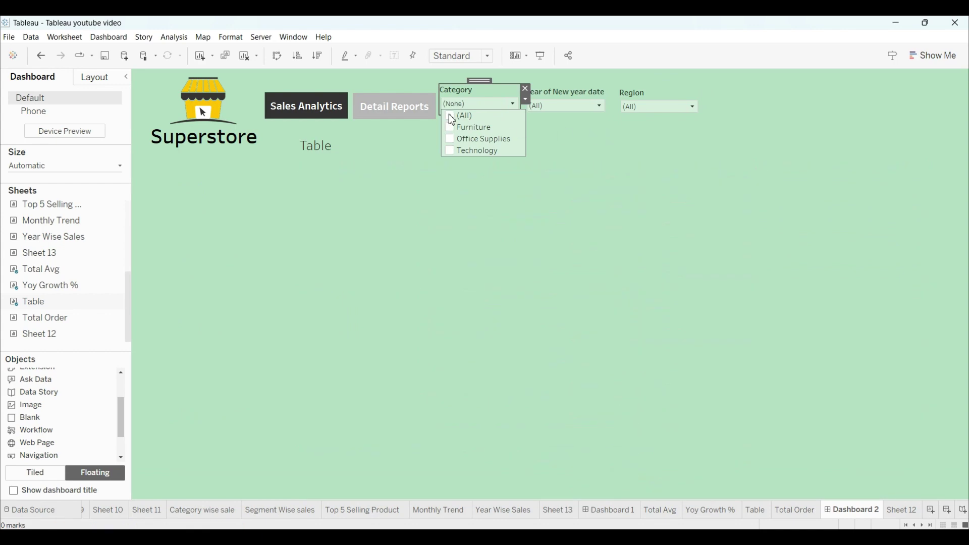
click(450, 116)
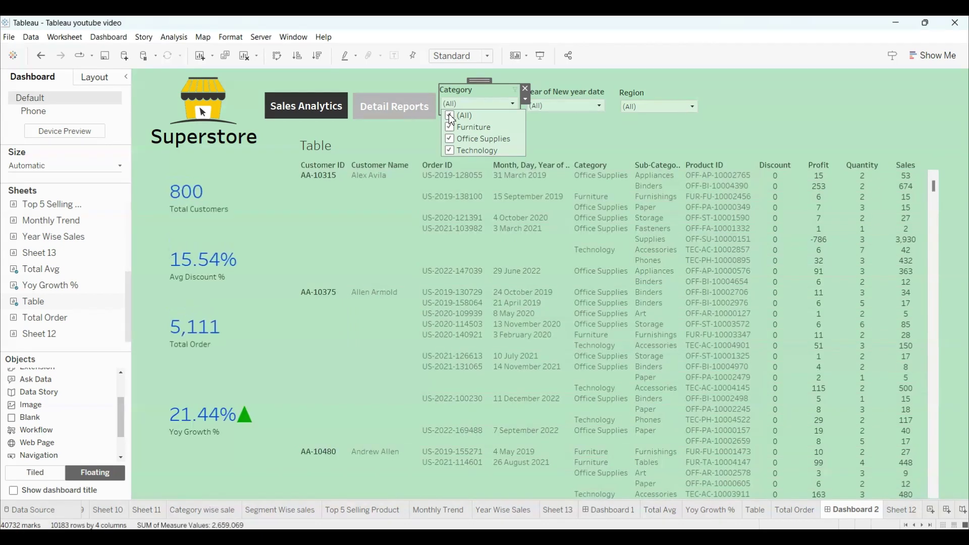
click(567, 139)
right_click(323, 147)
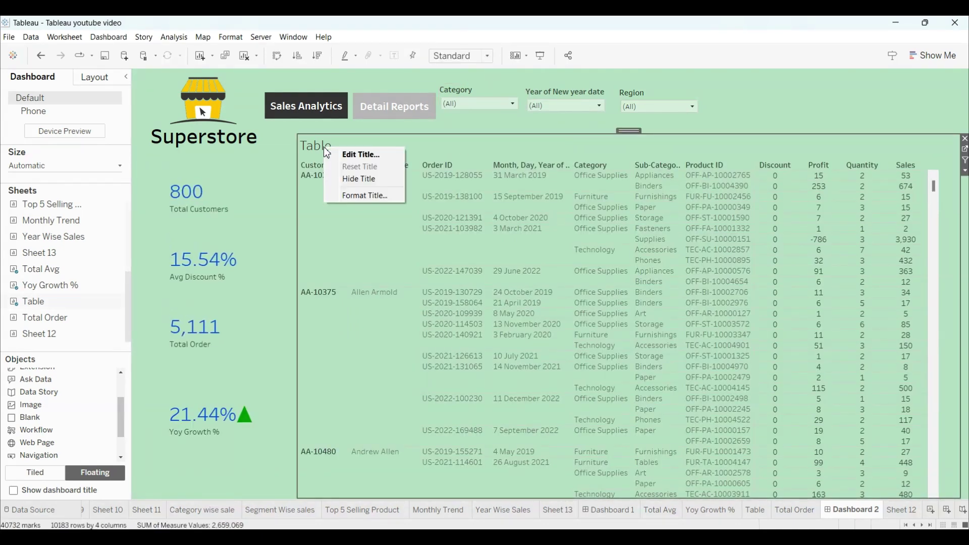
click(363, 180)
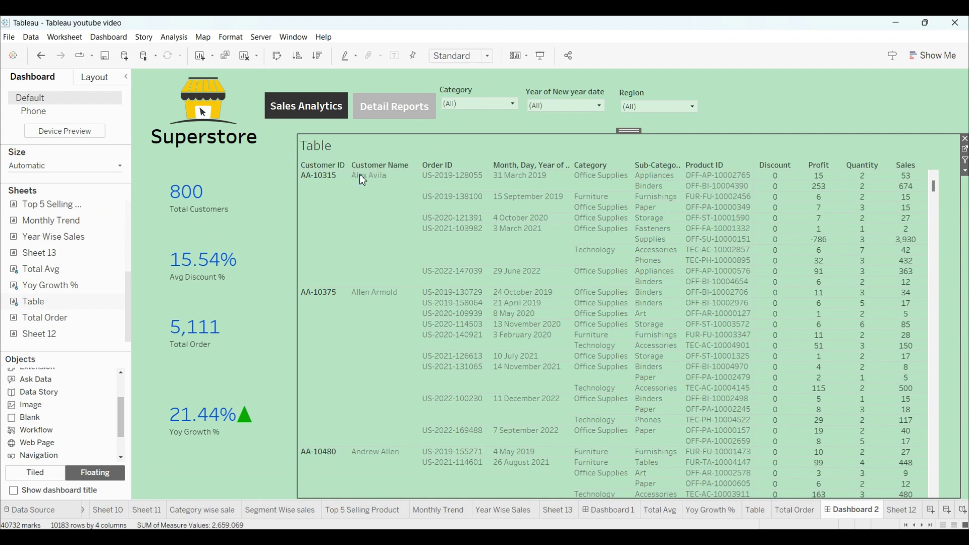
Test the Year and Region filters by unticking and re-ticking (All).
click(600, 106)
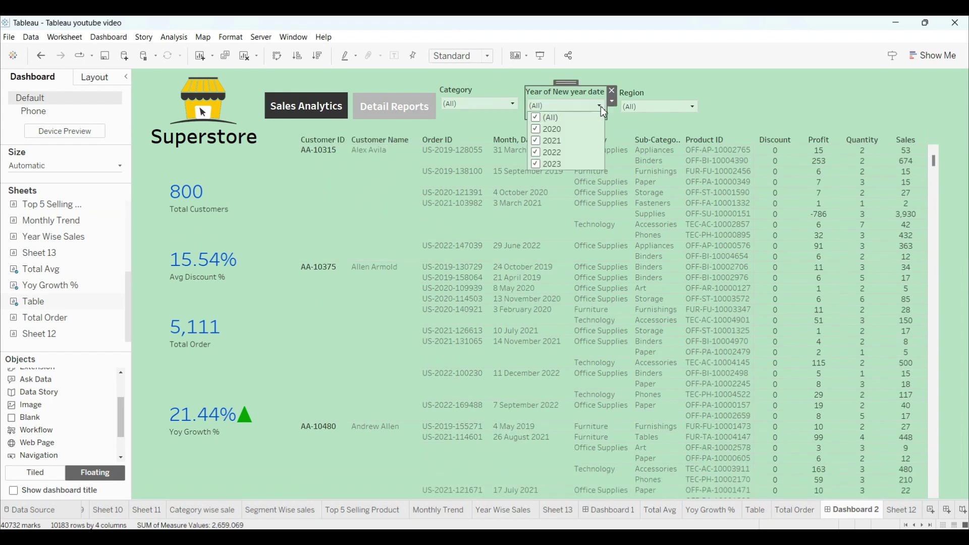
click(537, 118)
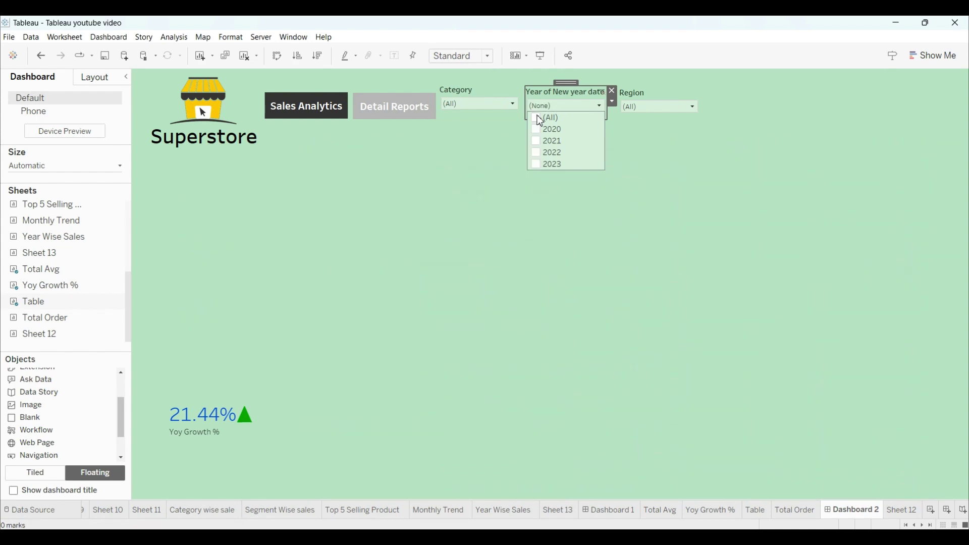
click(539, 119)
click(668, 105)
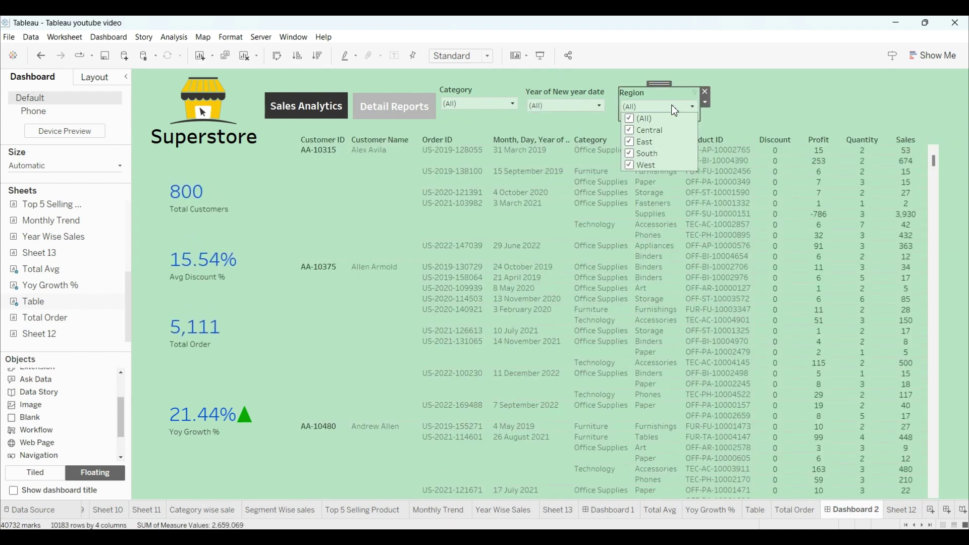
click(632, 120)
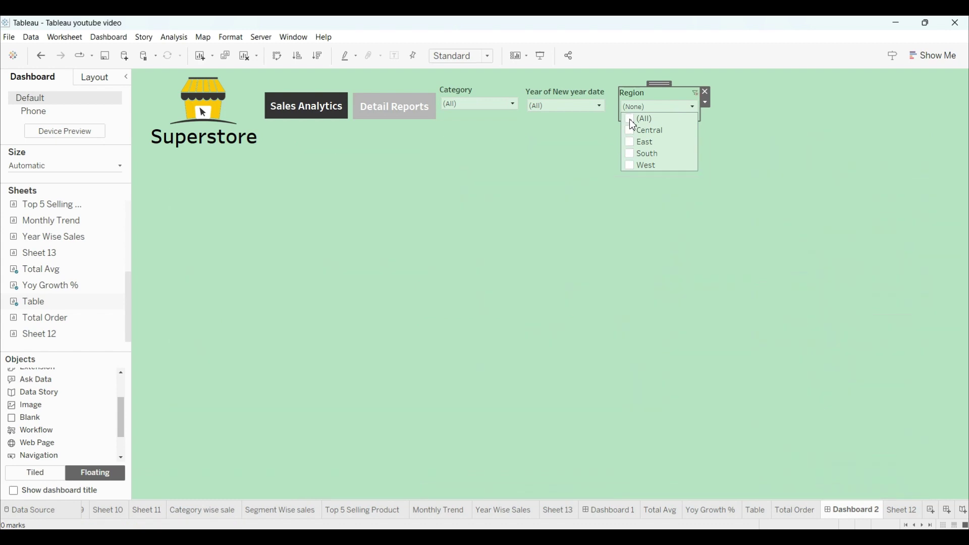
click(631, 120)
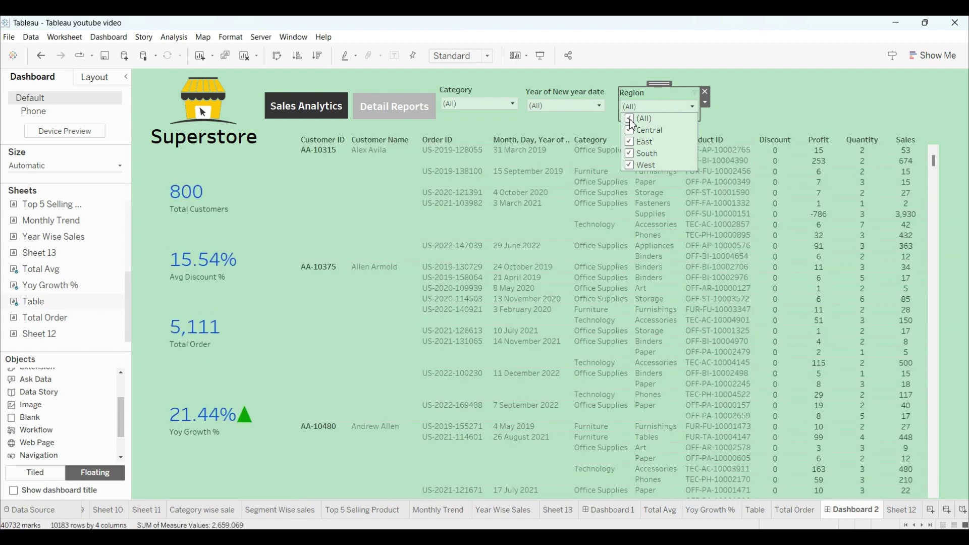
click(770, 121)
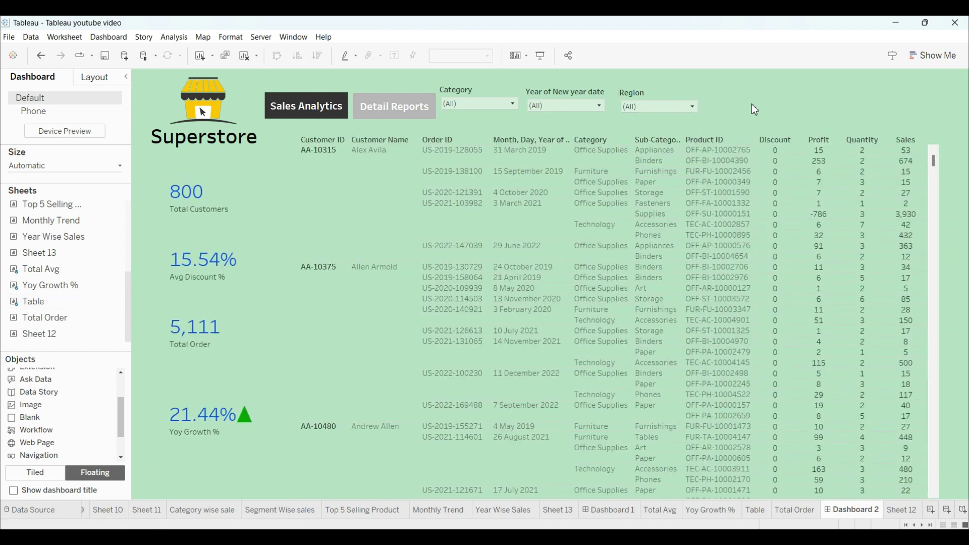
click(652, 93)
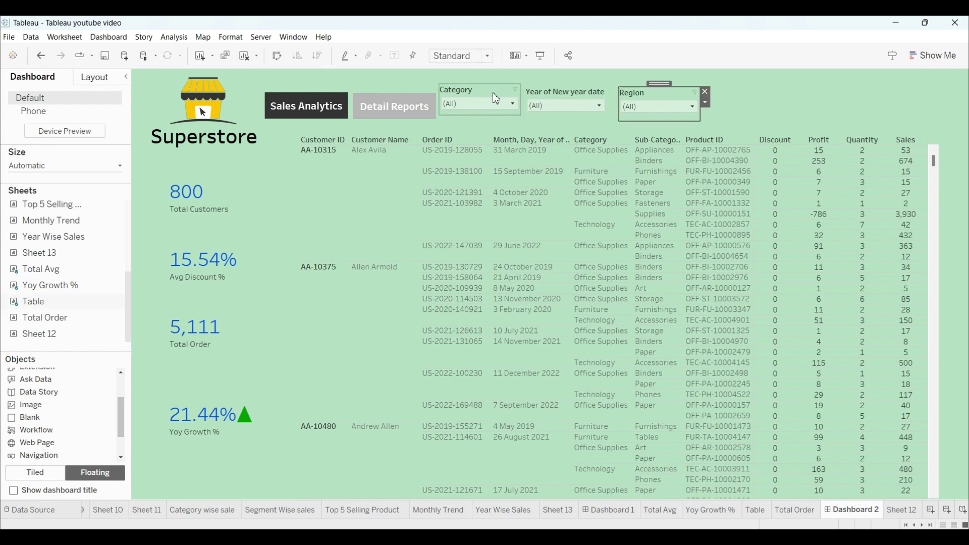
Move Category beside Region, then turn off Floating for the Category, Region and Year filters.
click(515, 92)
drag(714, 41, 759, 92)
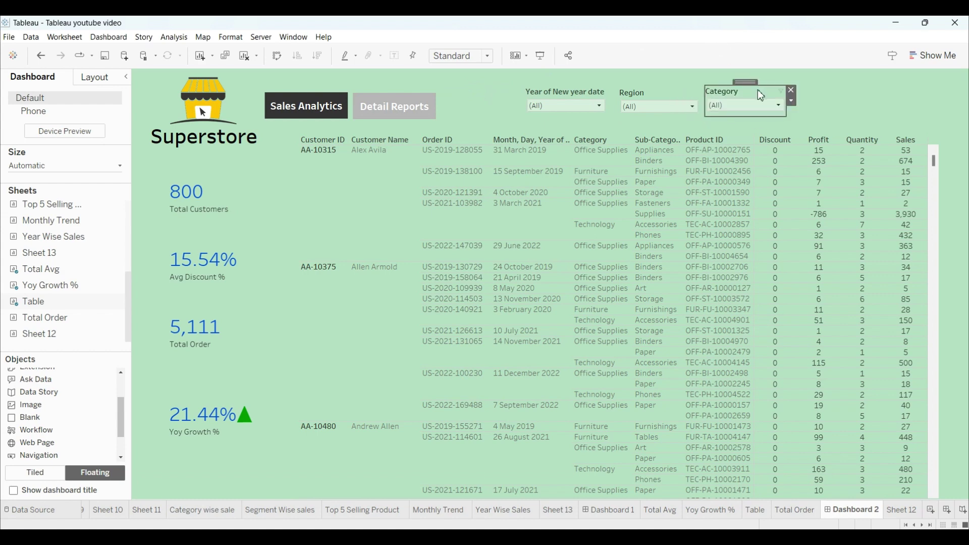
click(791, 101)
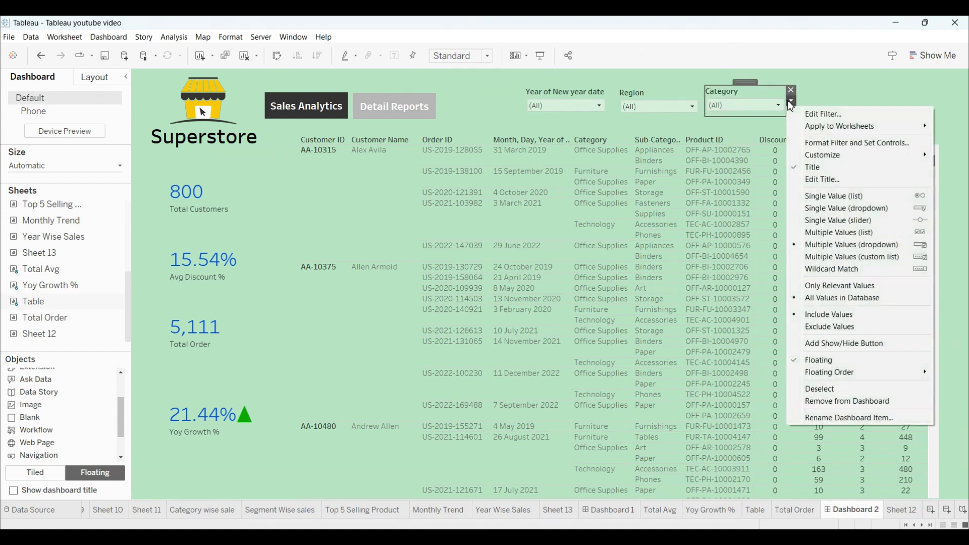
click(834, 359)
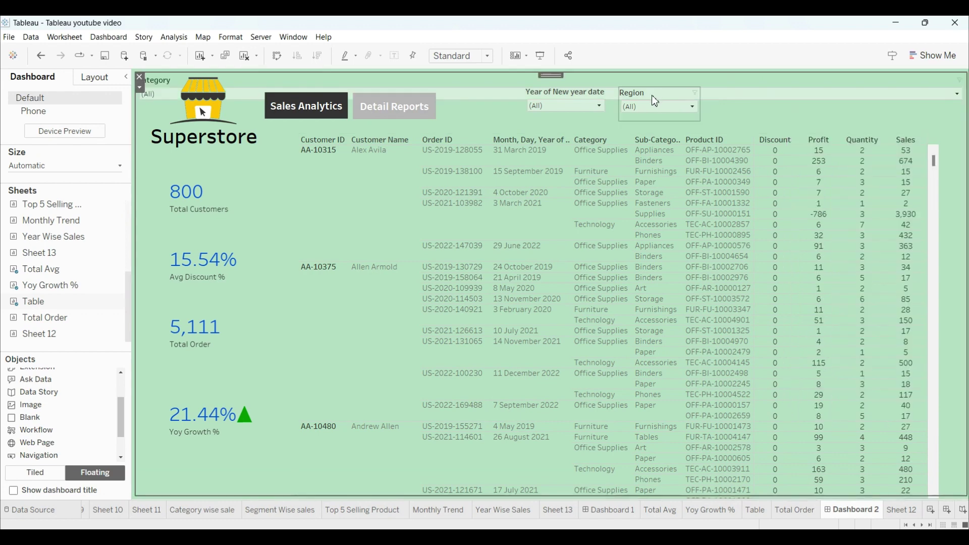
click(694, 107)
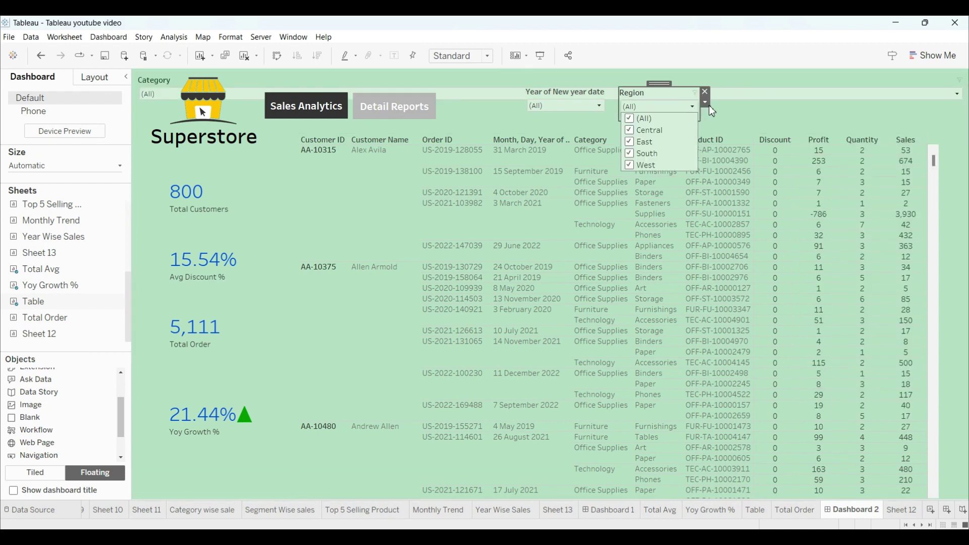
click(706, 103)
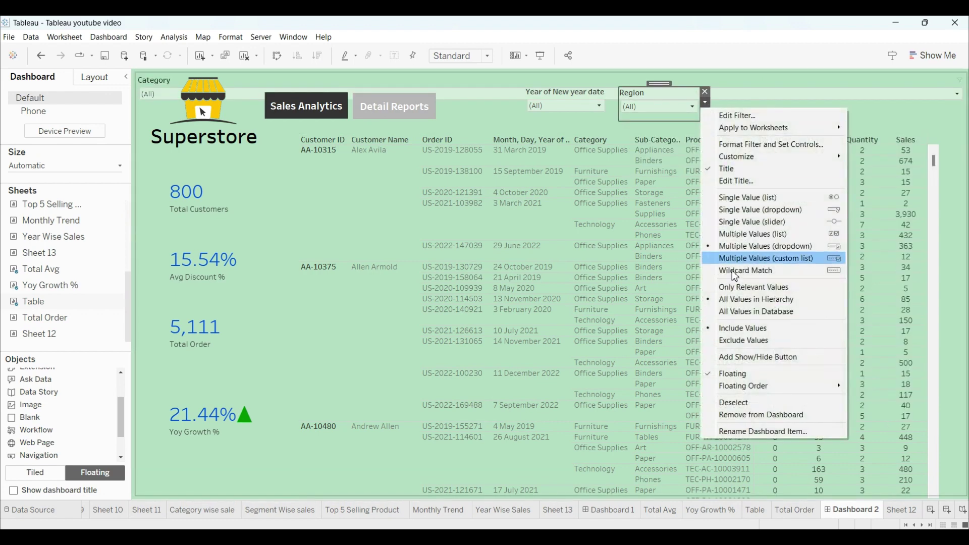
click(742, 374)
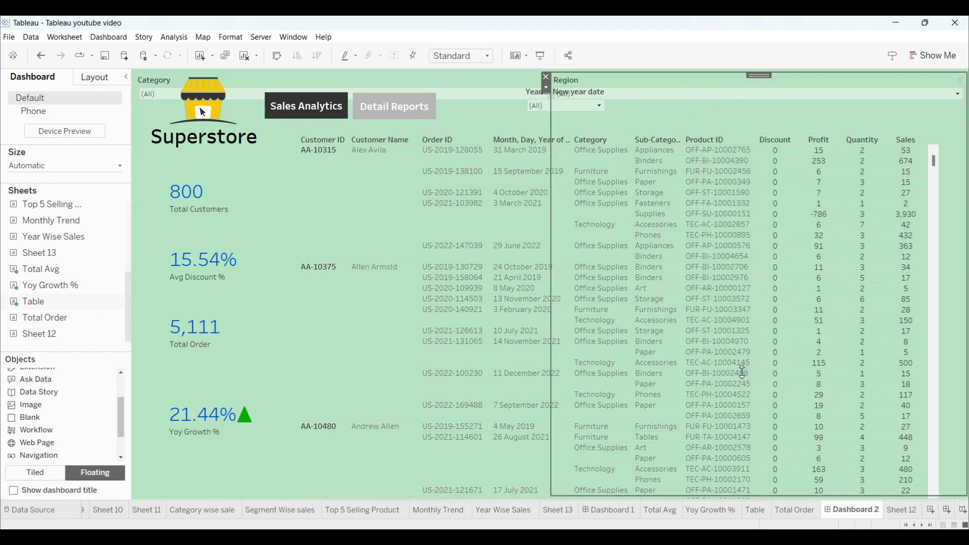
click(539, 100)
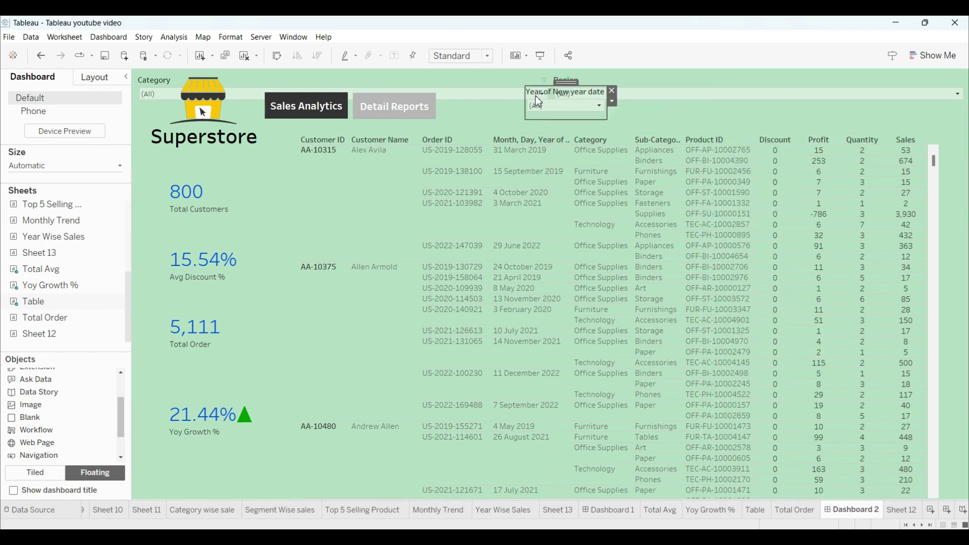
click(612, 101)
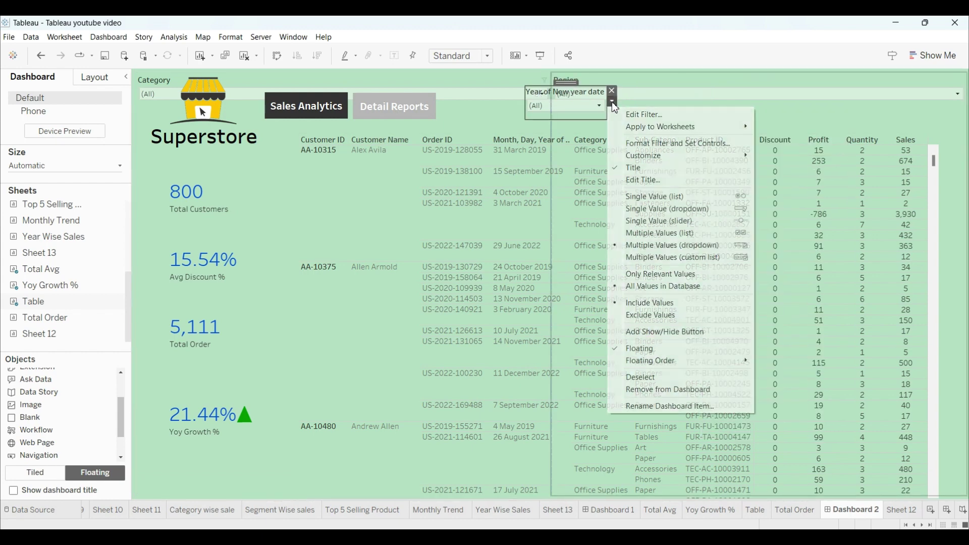
click(664, 349)
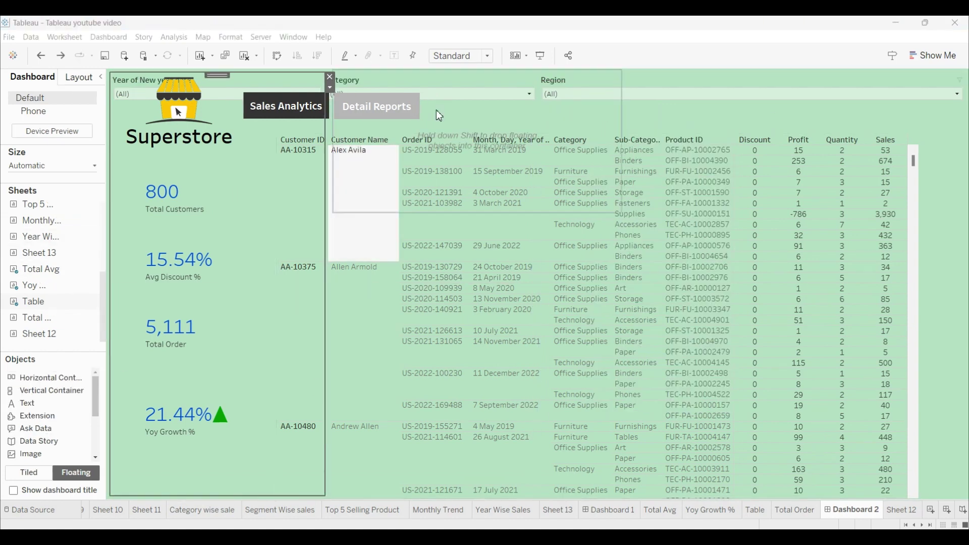
Make new objects Tiled and add a Horizontal Container above the table.
drag(439, 115, 34, 480)
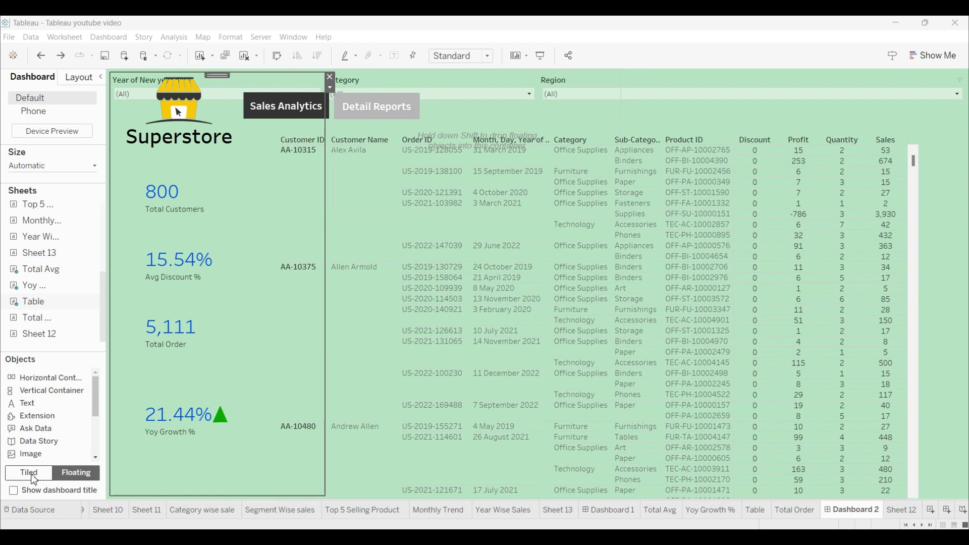
click(31, 475)
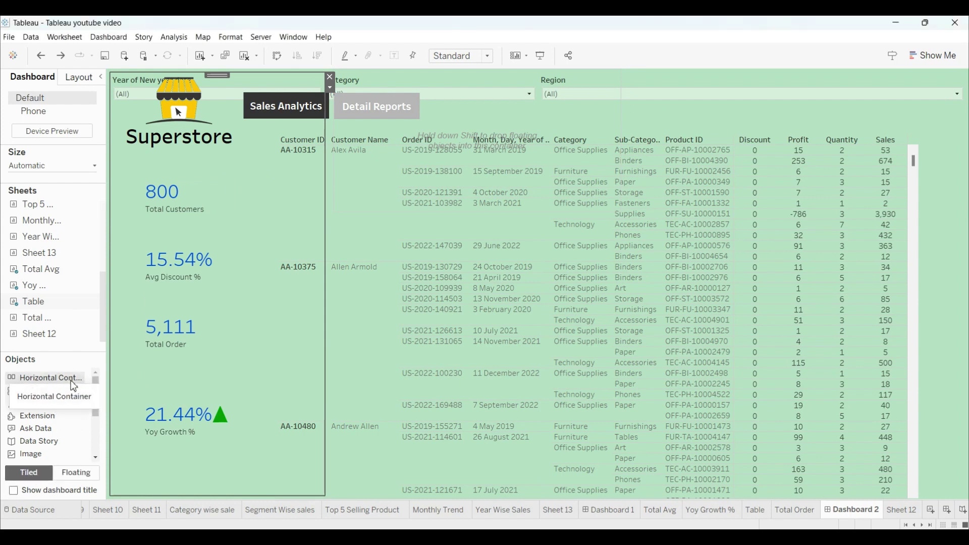
mouse_move(161, 332)
mouse_down()
mouse_move(271, 270)
mouse_move(271, 261)
mouse_up()
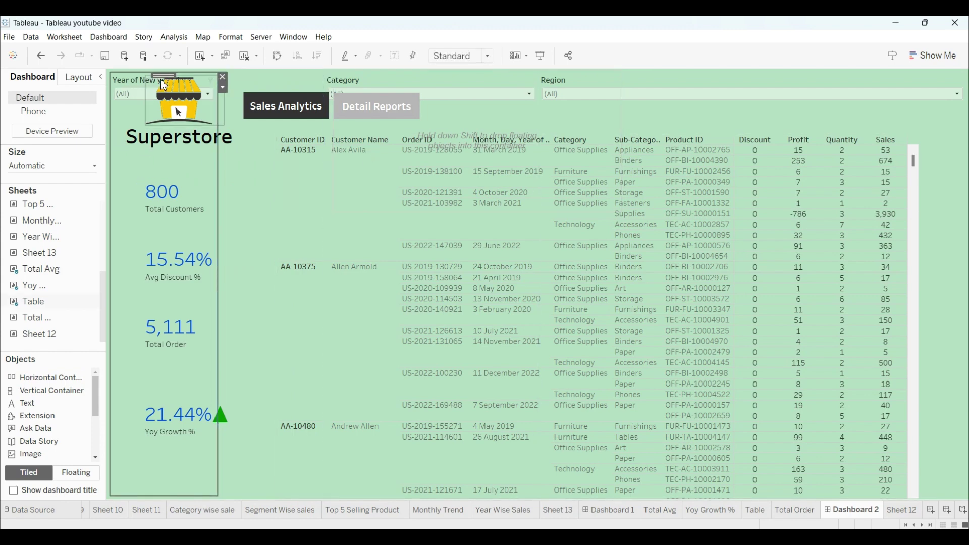
Move the Superstore logo's left container into the new top container.
double_click(164, 76)
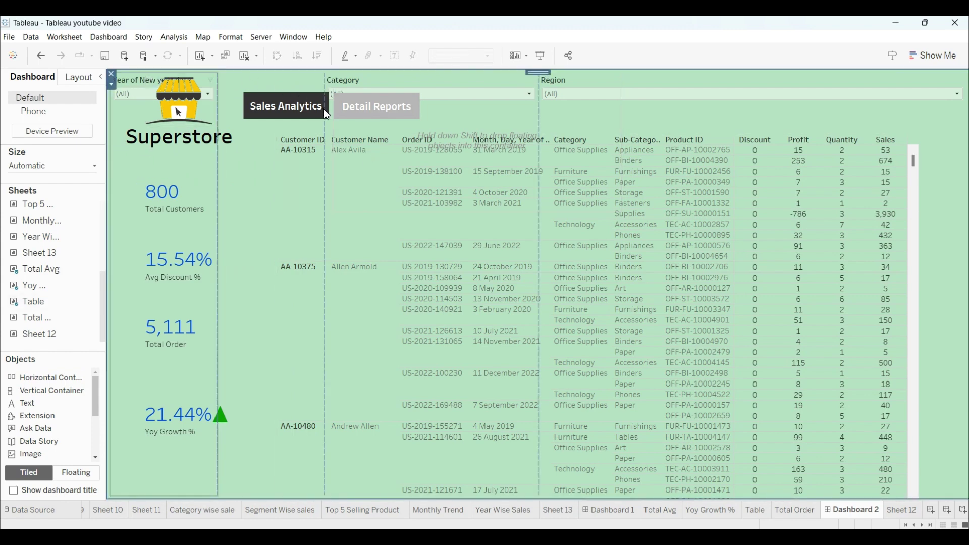
click(480, 77)
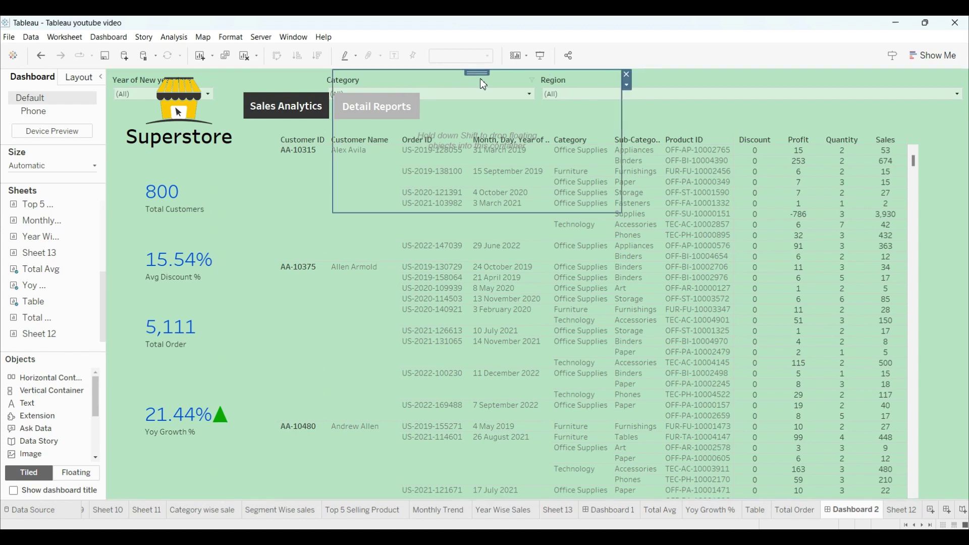
click(214, 100)
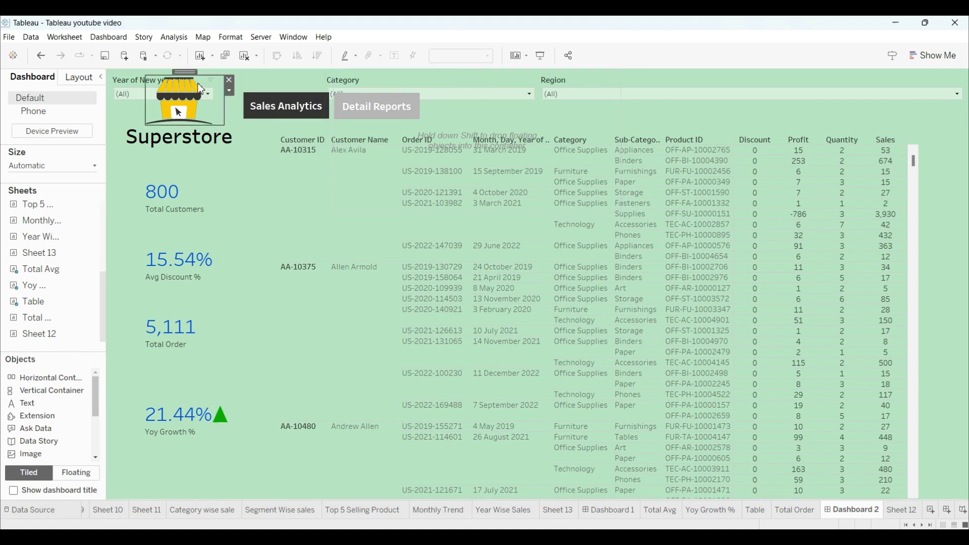
double_click(147, 82)
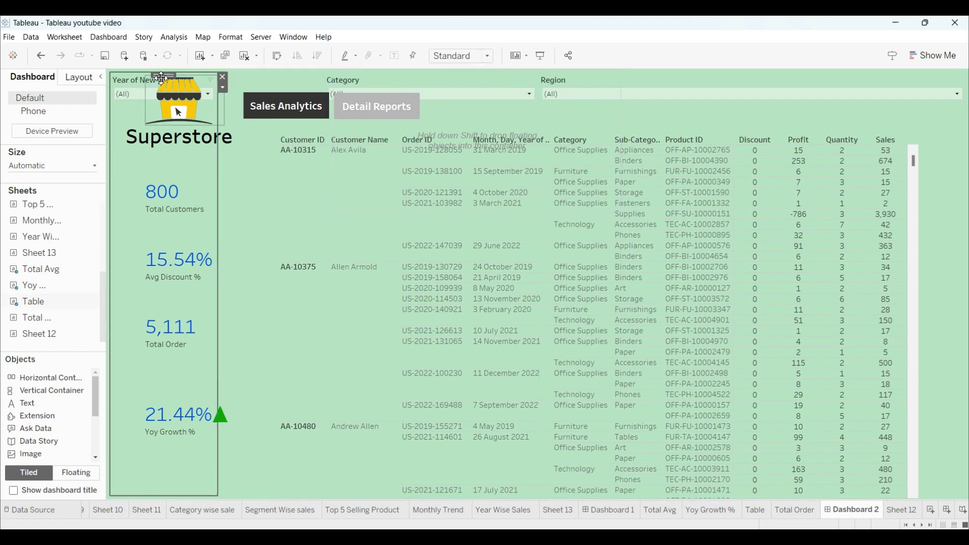
drag(251, 86, 345, 124)
Move the Year, Region and Category filter container across the full dashboard top.
click(693, 96)
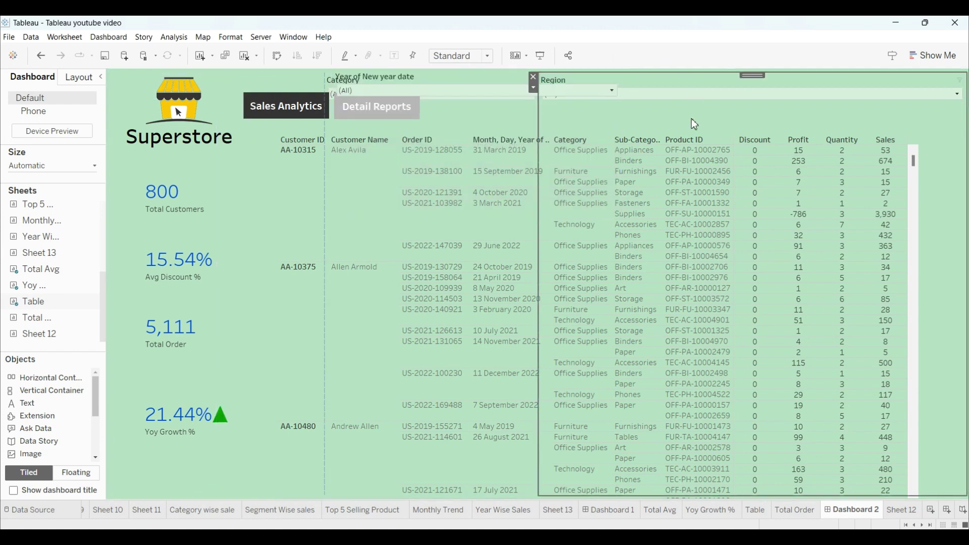
drag(760, 76, 464, 106)
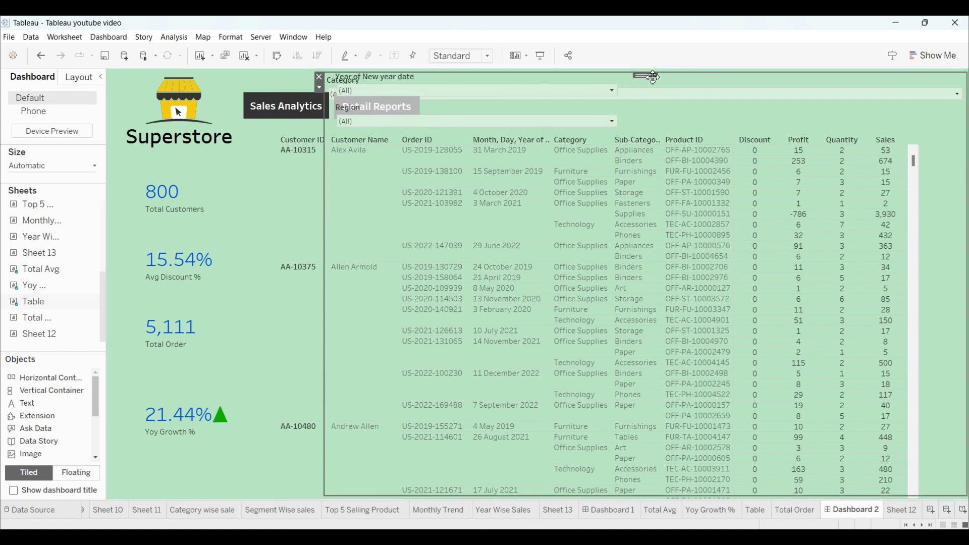
drag(654, 76, 468, 150)
drag(404, 117, 405, 117)
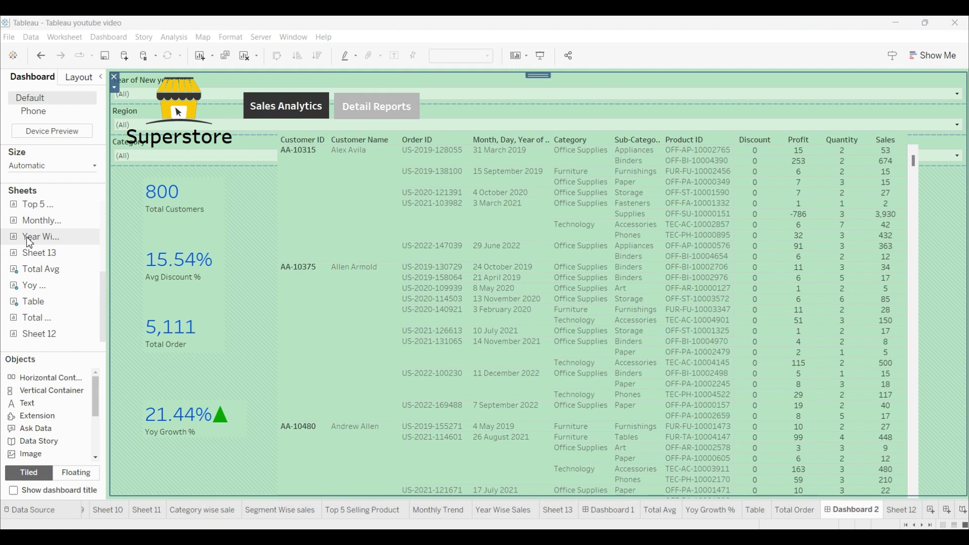
Add an Image-style show/hide button to the filter container: Hide.png when shown, Show.png when hidden.
click(114, 87)
click(150, 126)
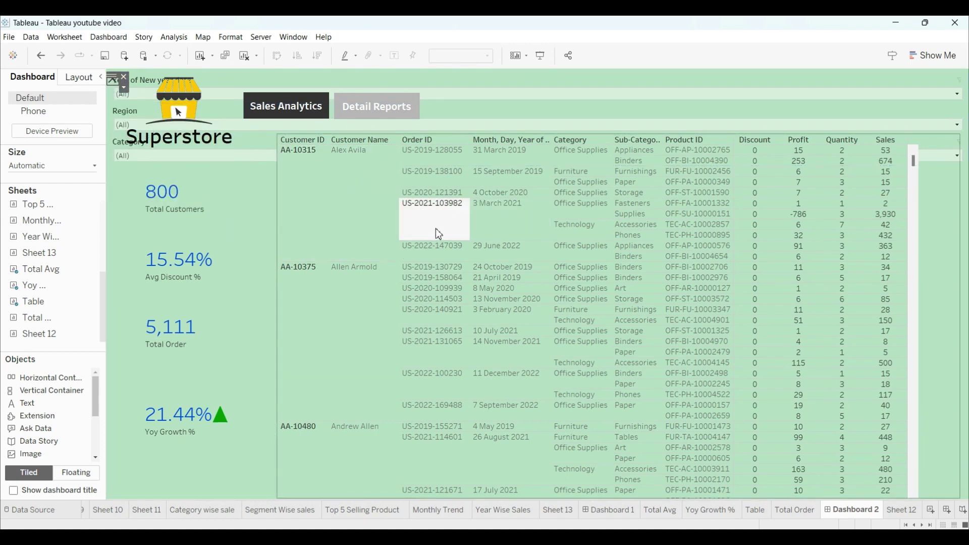
double_click(116, 88)
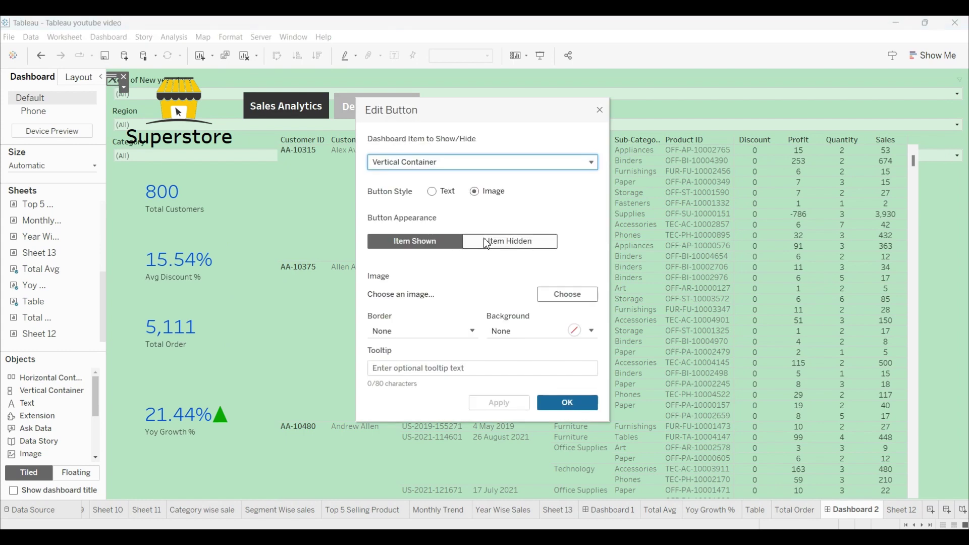
click(570, 295)
double_click(241, 277)
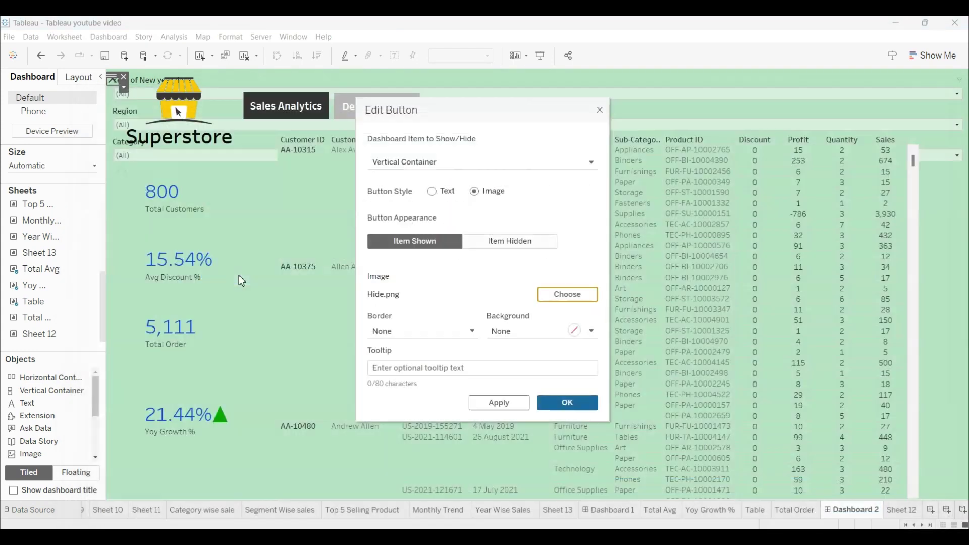
click(507, 245)
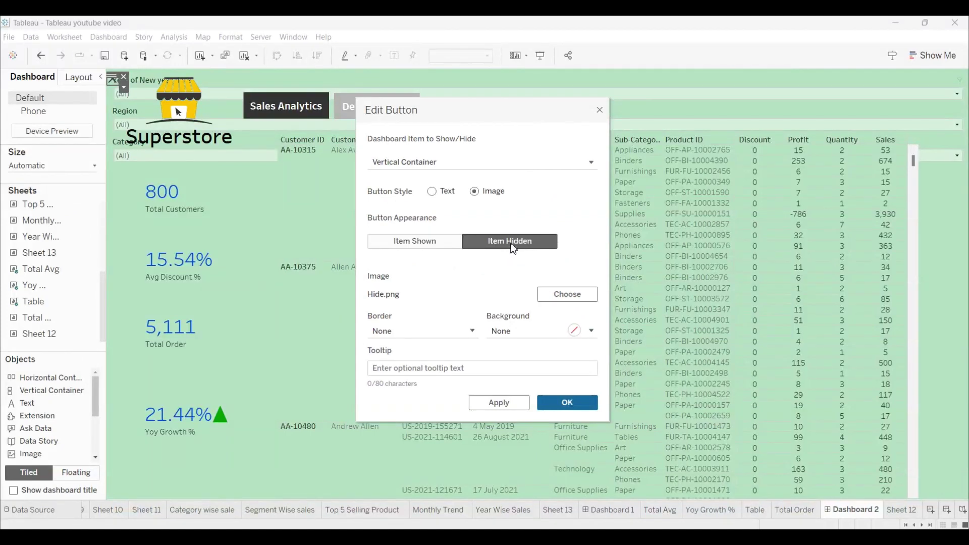
click(558, 295)
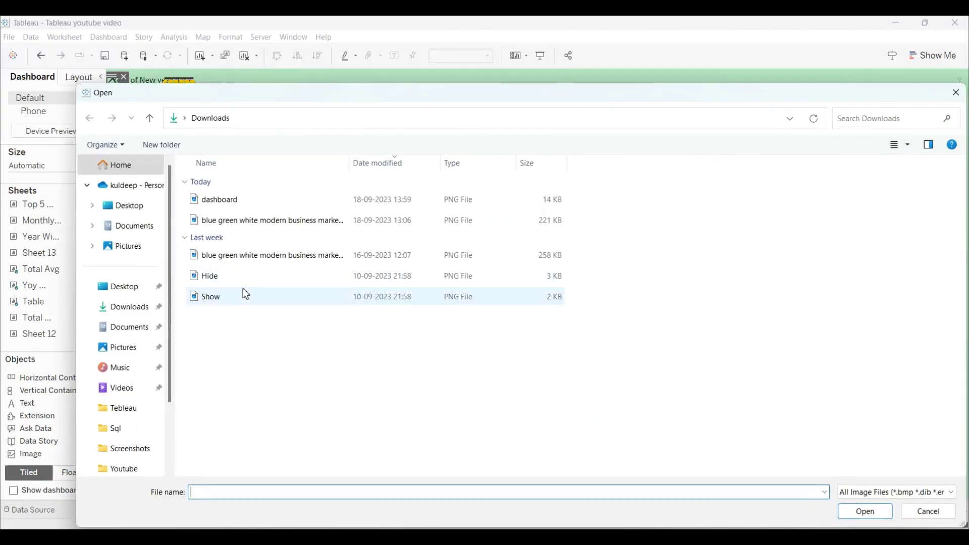
double_click(244, 304)
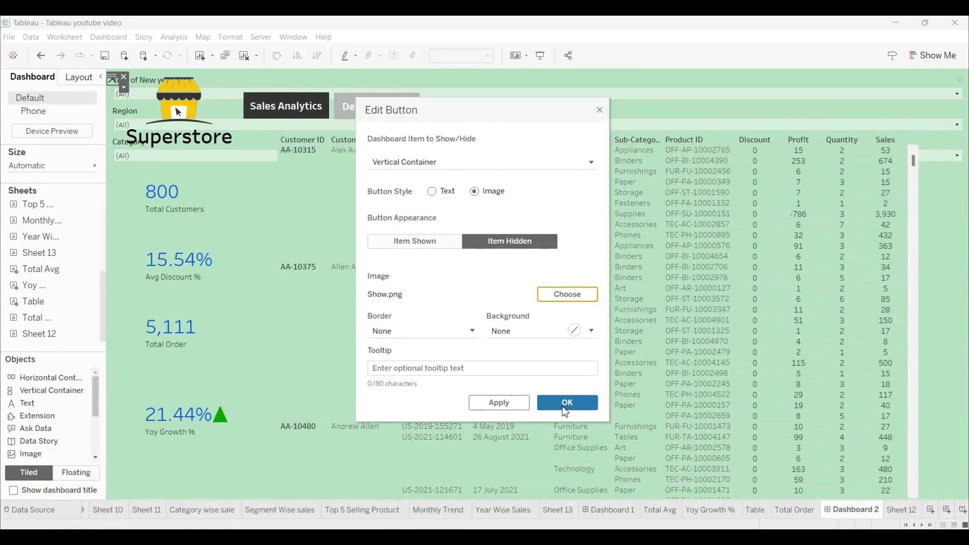
click(499, 402)
click(567, 403)
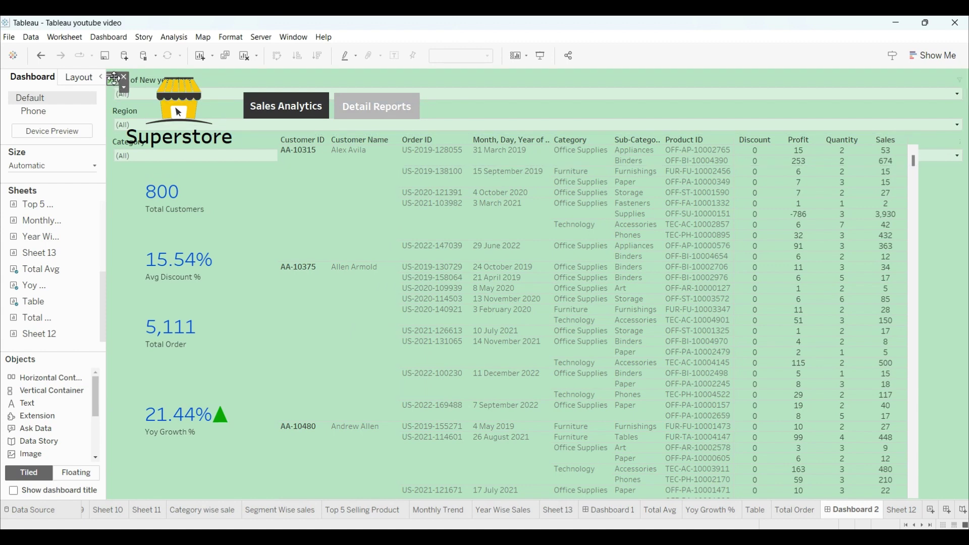
Put the show/hide button beside Detail Reports, then test hiding and restoring the filters.
drag(114, 78, 465, 116)
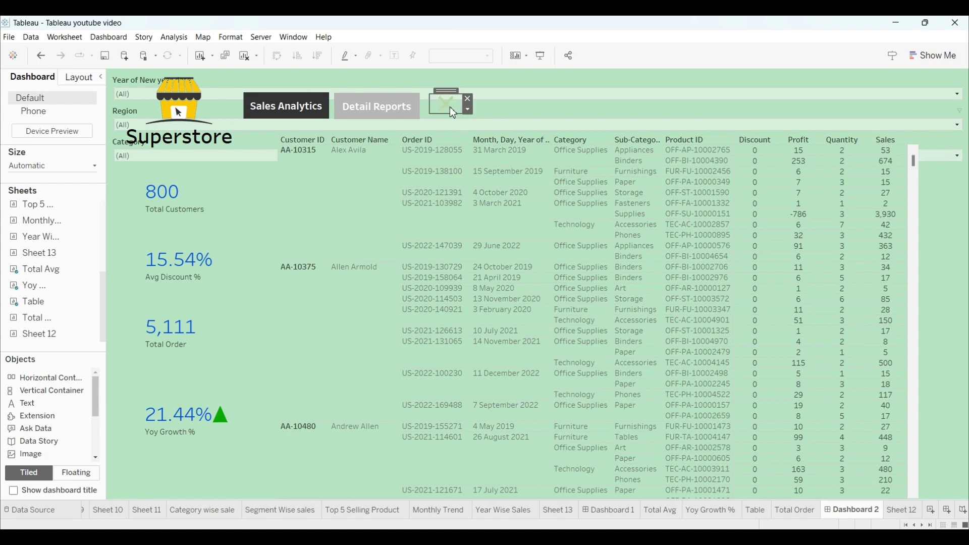
alt+click(451, 109)
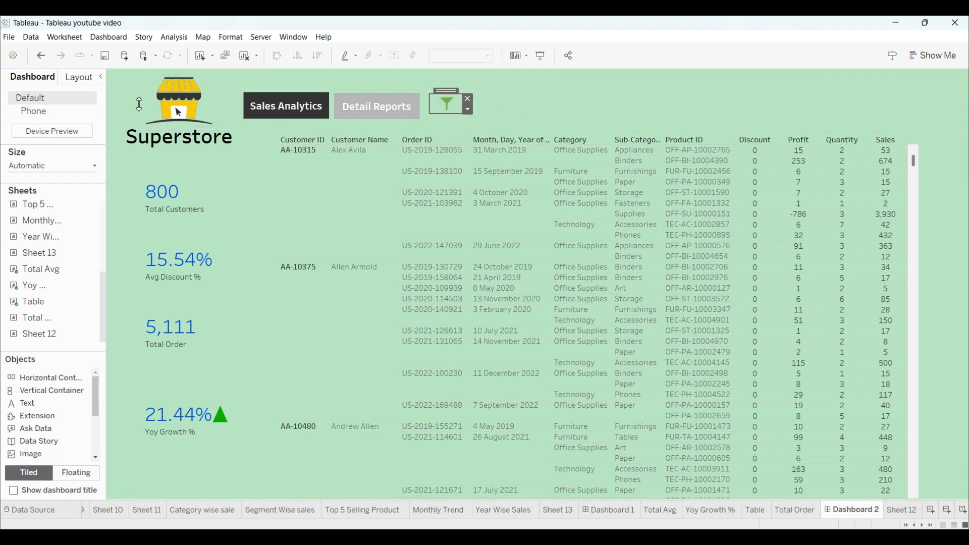
click(611, 99)
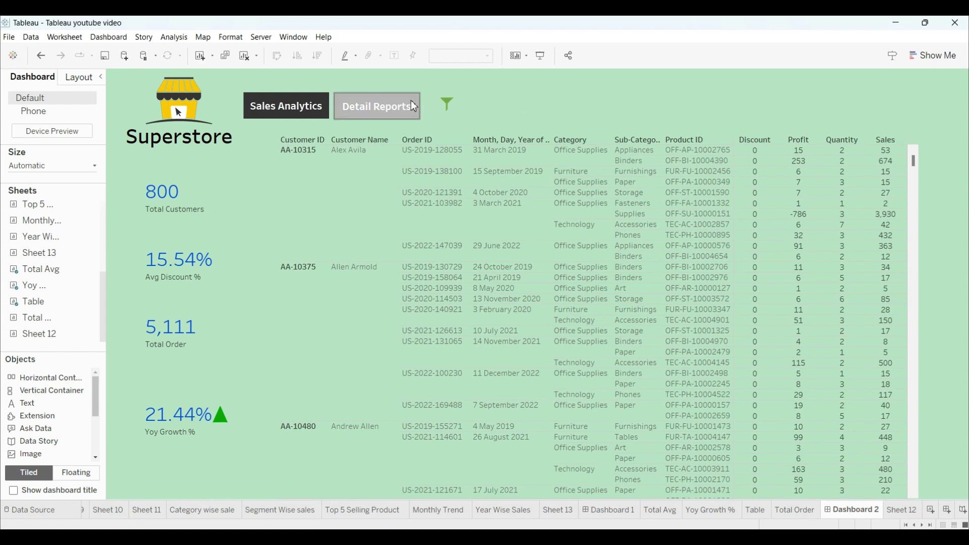
alt+click(451, 110)
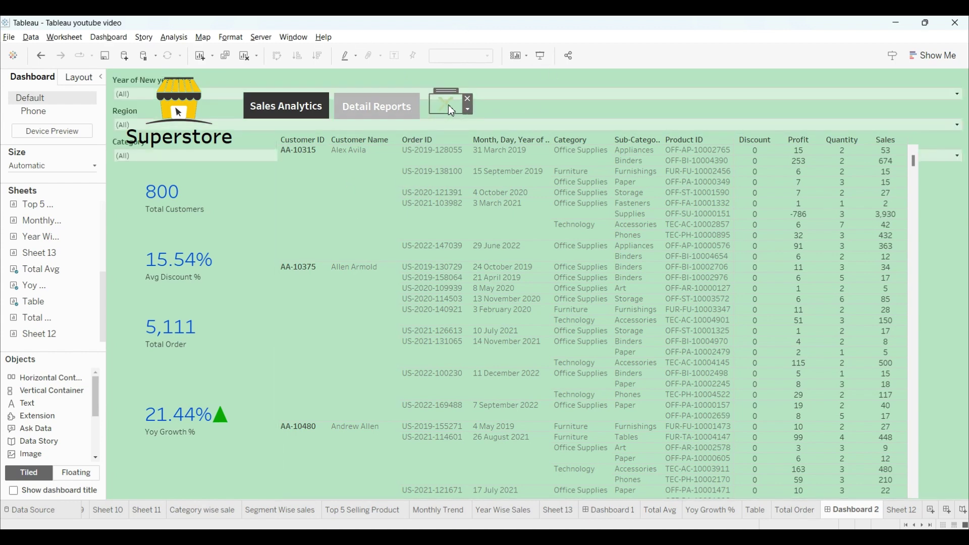